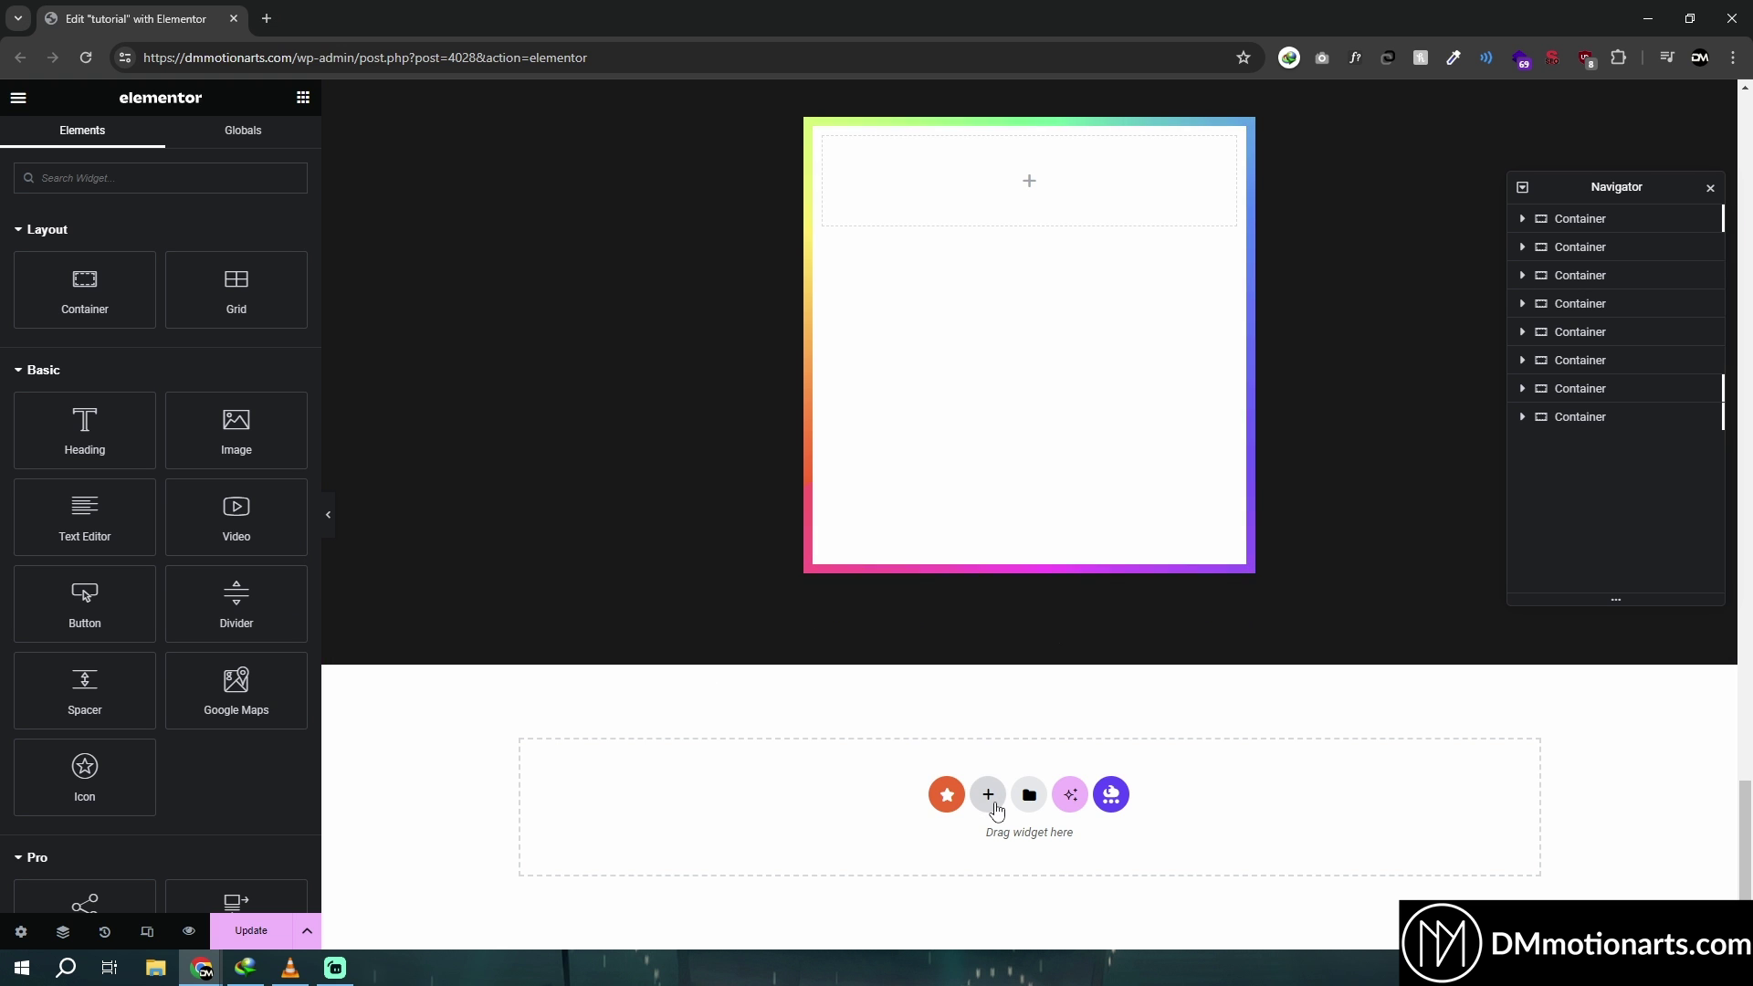
Add an empty container section below the gradient box and set its width to 1500 px
click(992, 800)
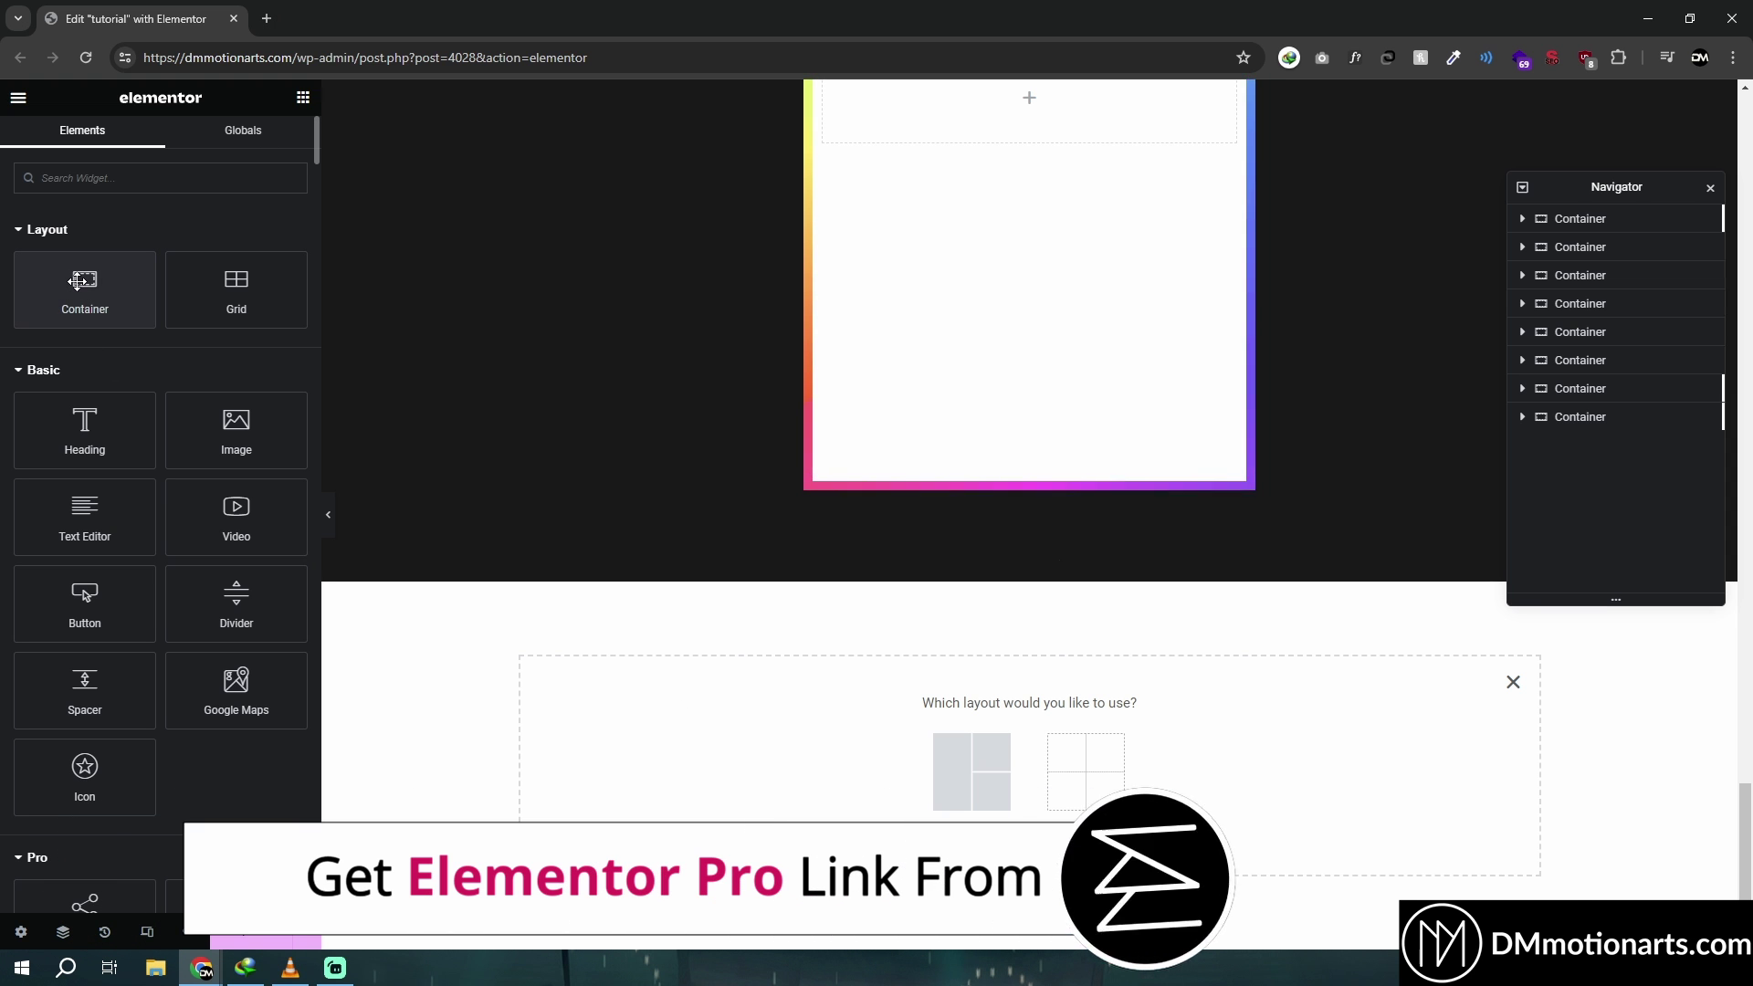
drag(69, 298, 763, 781)
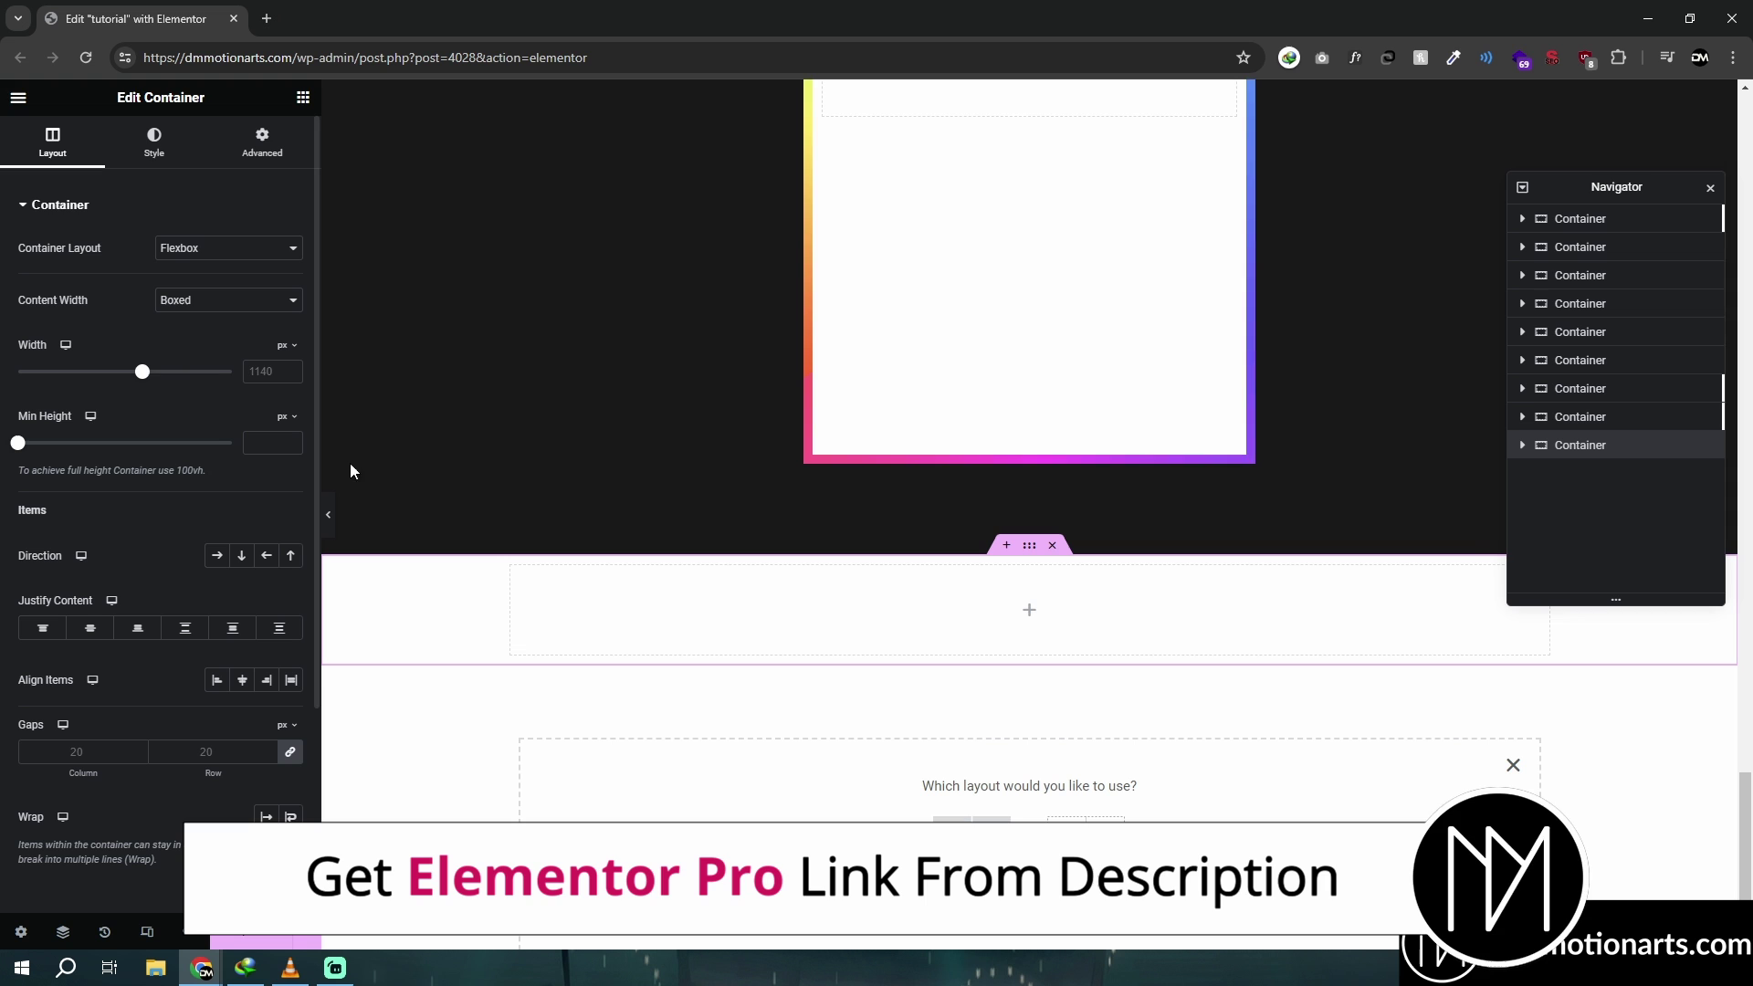
click(272, 371)
text(1500)
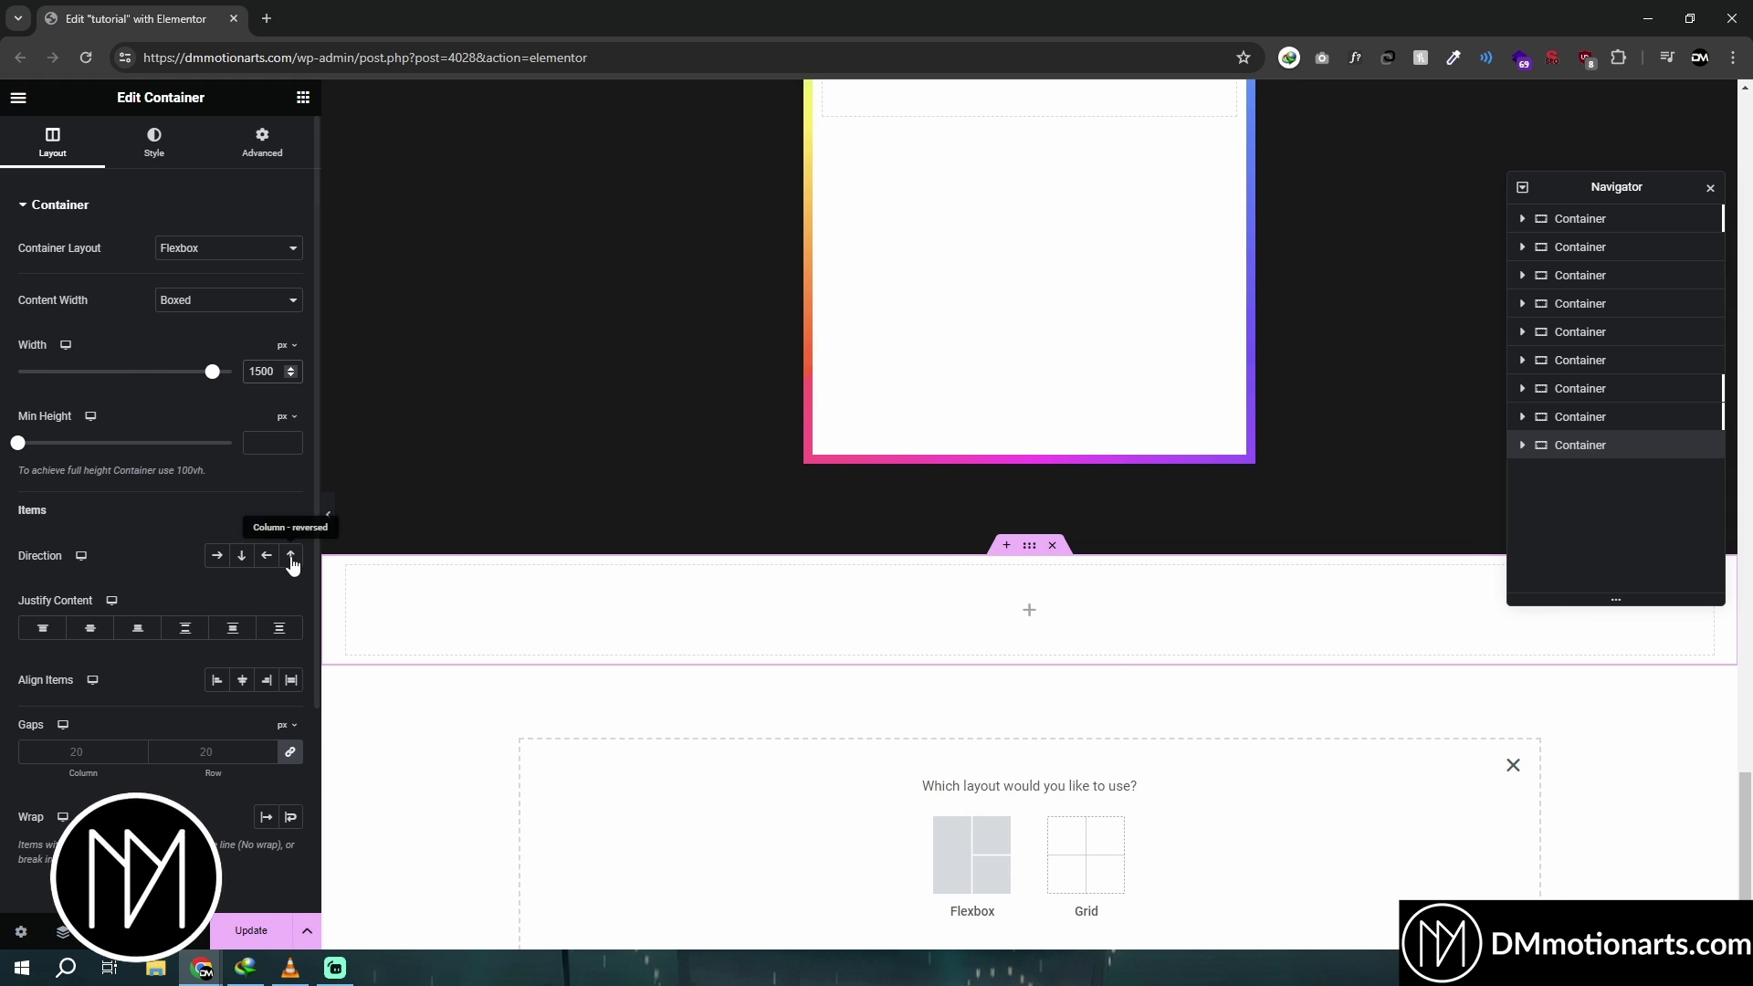
Nest a Full Width inner container inside the section and open its Advanced settings
click(302, 99)
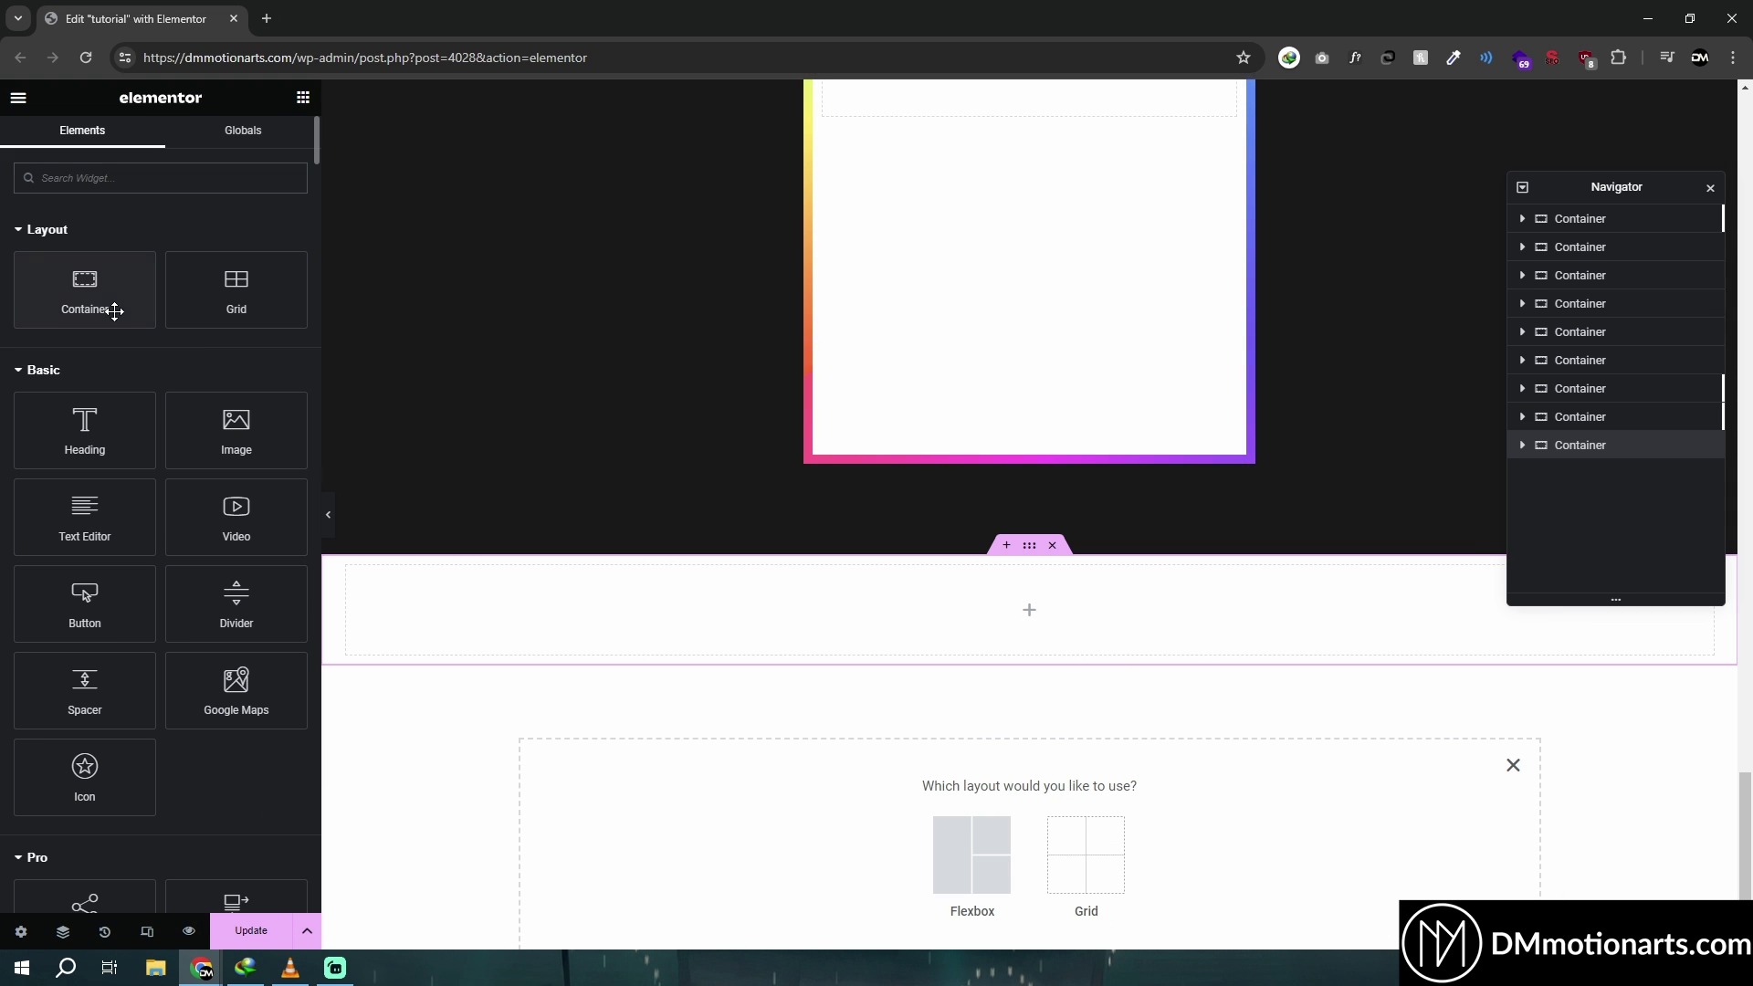
drag(114, 305, 437, 622)
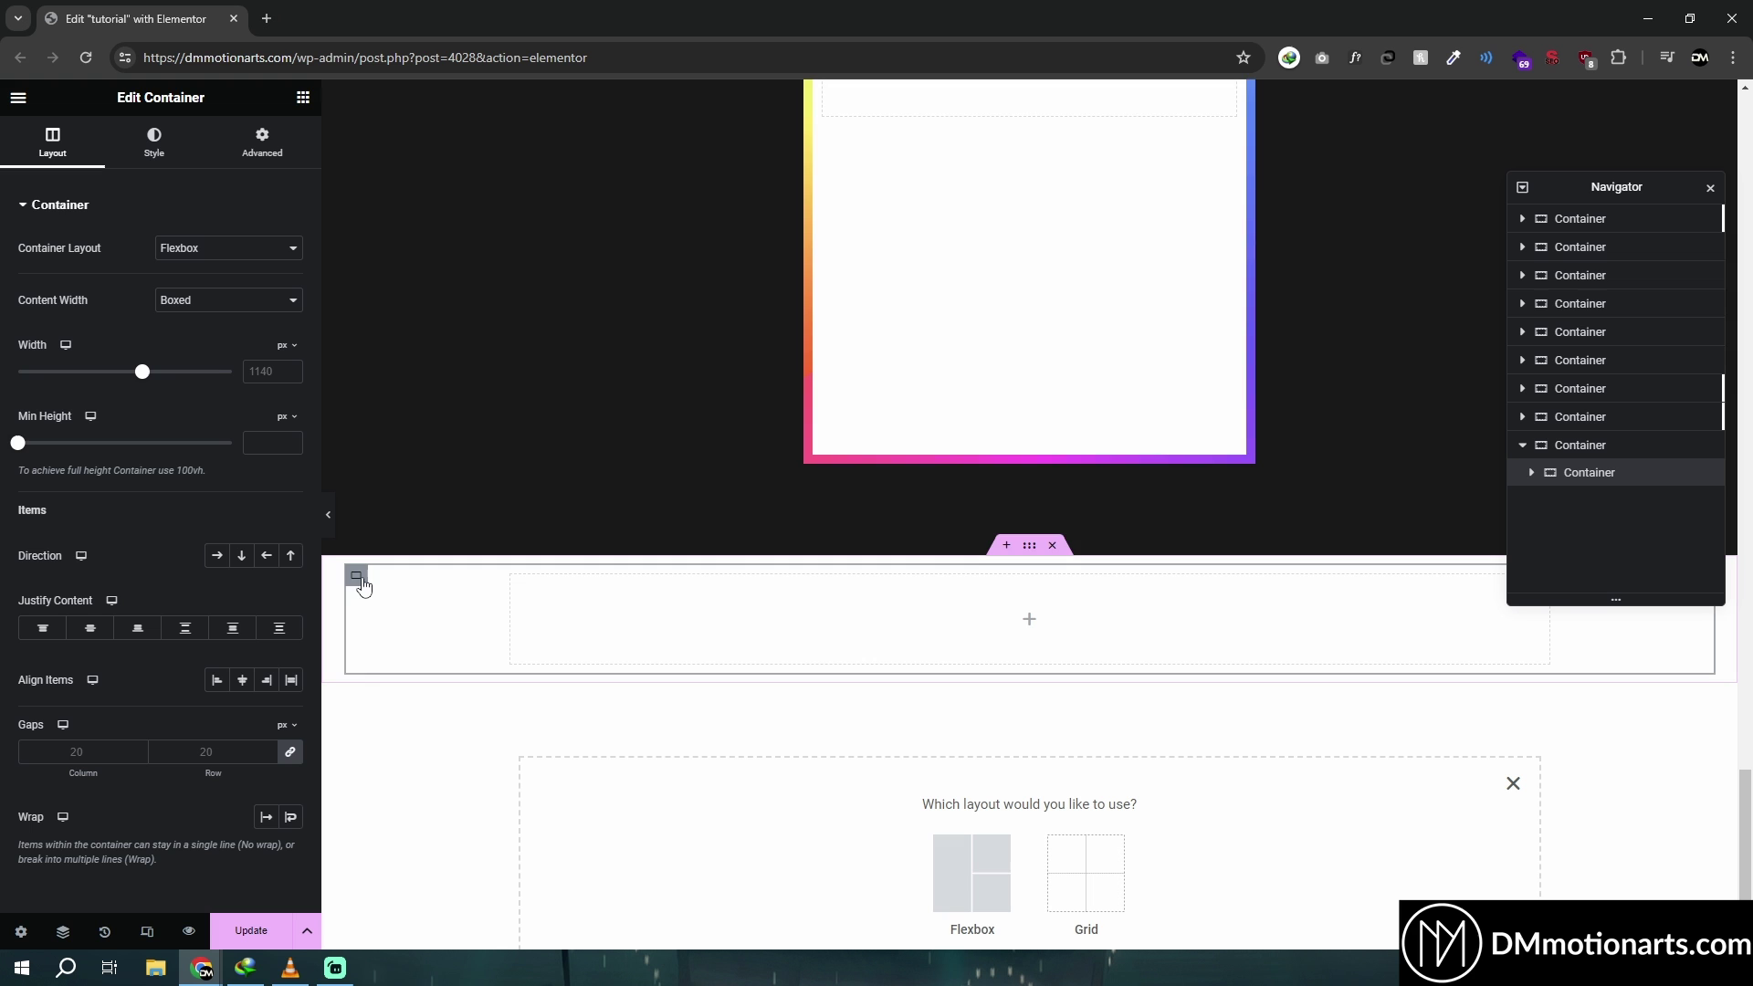
click(222, 300)
click(219, 317)
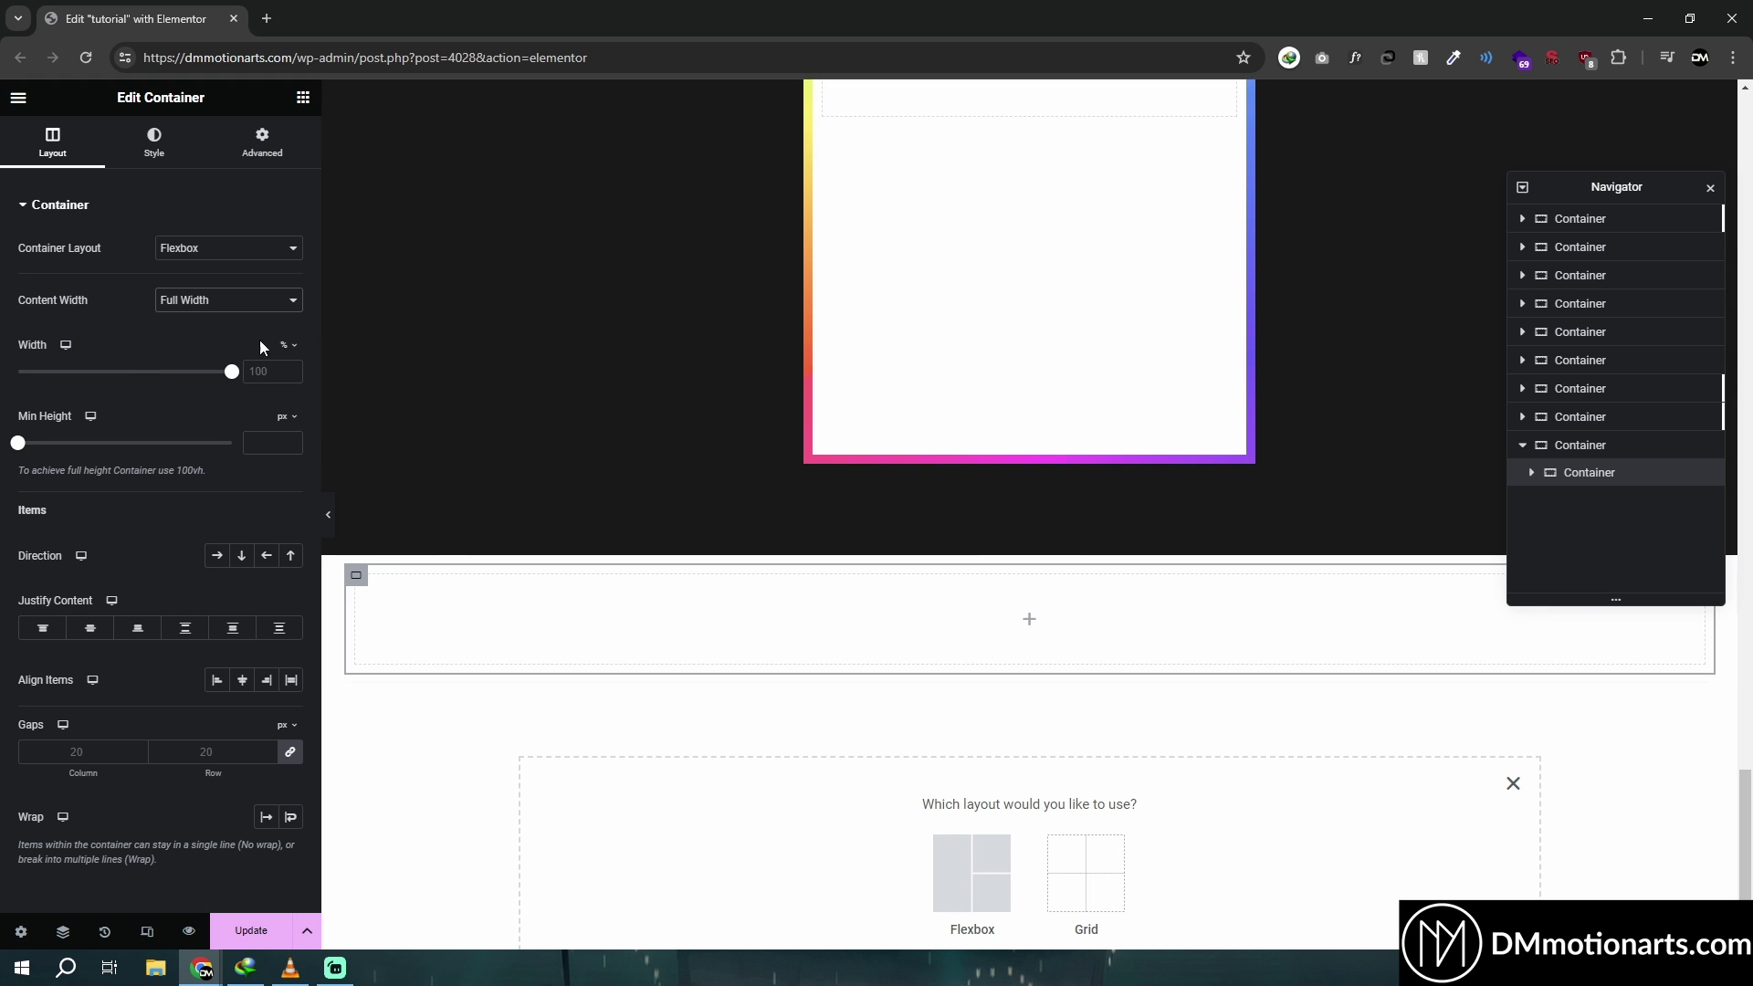
click(262, 142)
Write the custom CSS rule selector { aspect-ratio: 1 } for the inner container
scroll(55, 821, down, 3)
click(64, 780)
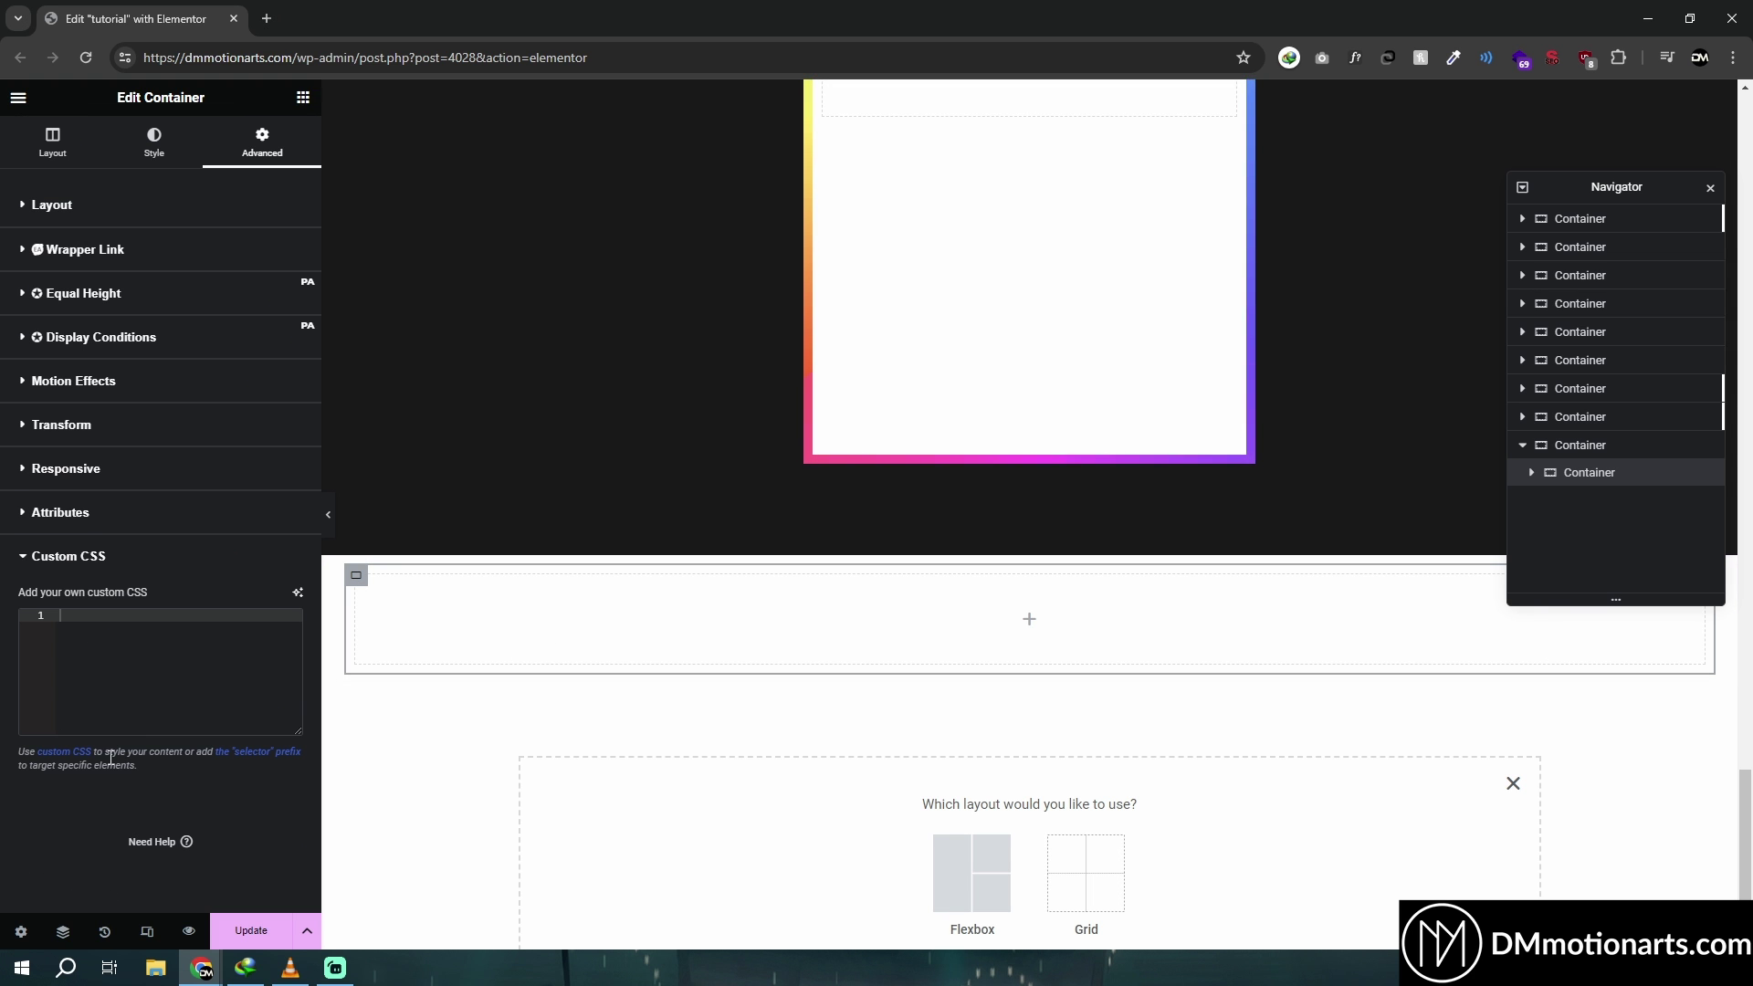
text(selector {)
key(Return)
key(Return)
key(Return)
key(Return)
text(})
key(Up)
key(Up)
text(aspect-ratio: )
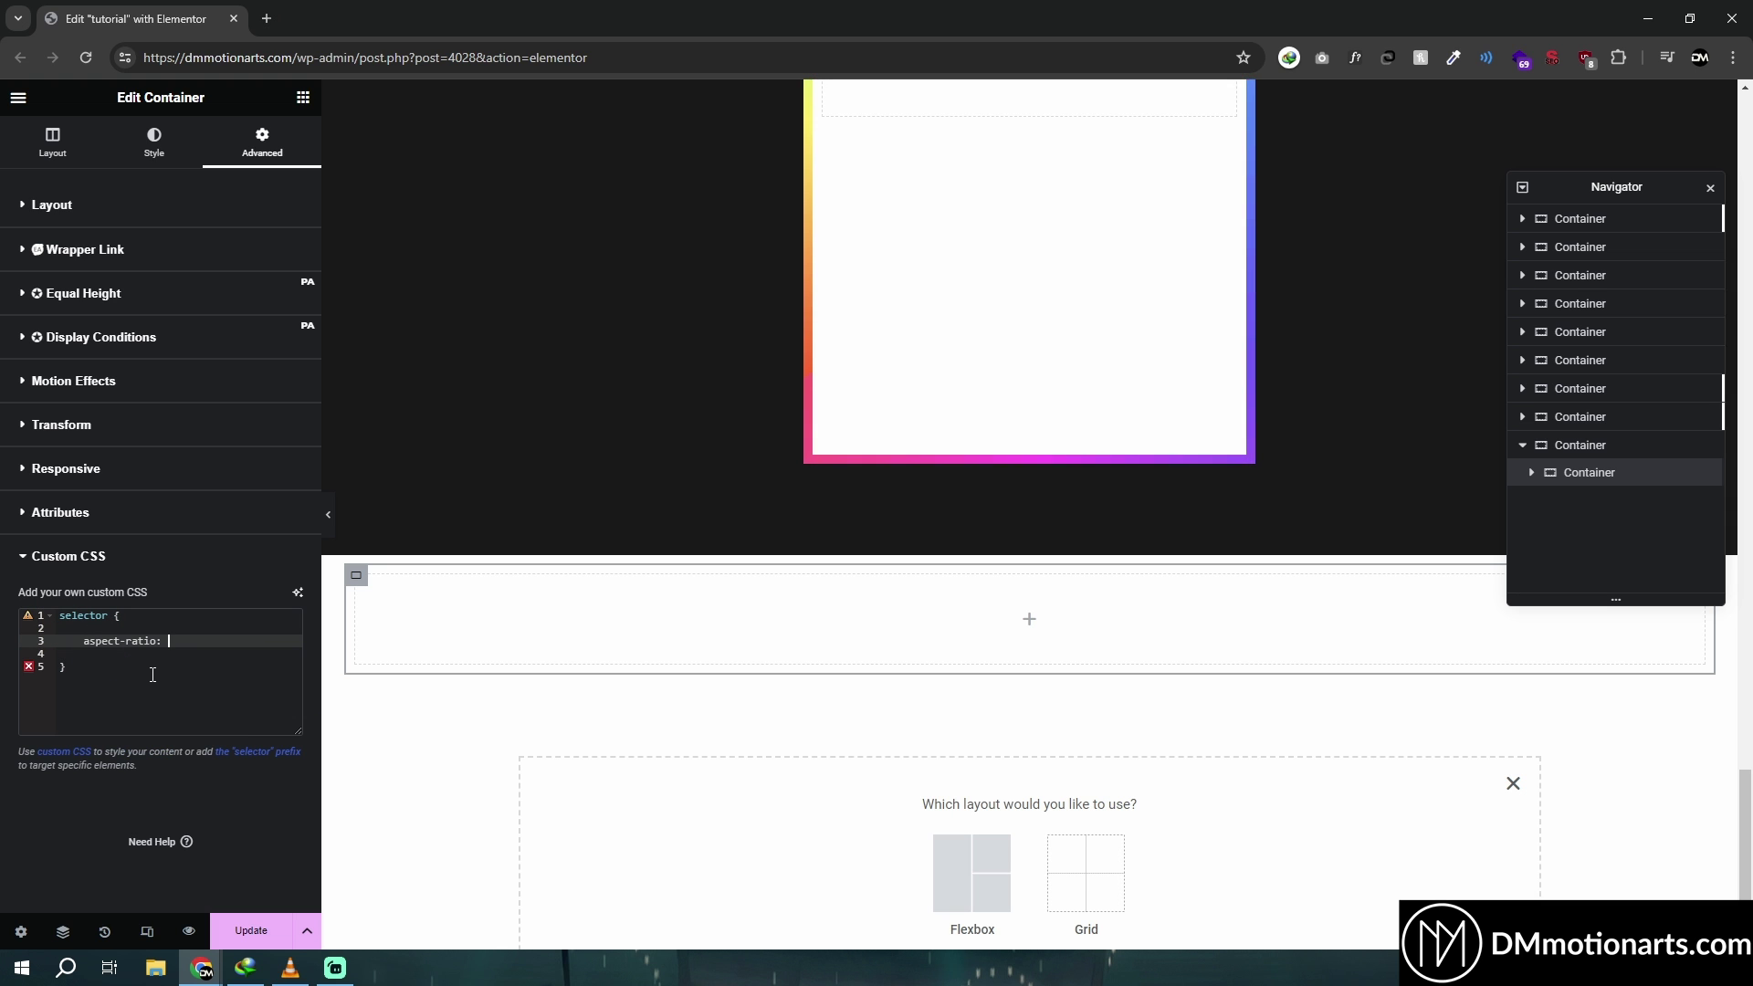
text(1;)
scroll(535, 671, down, 6)
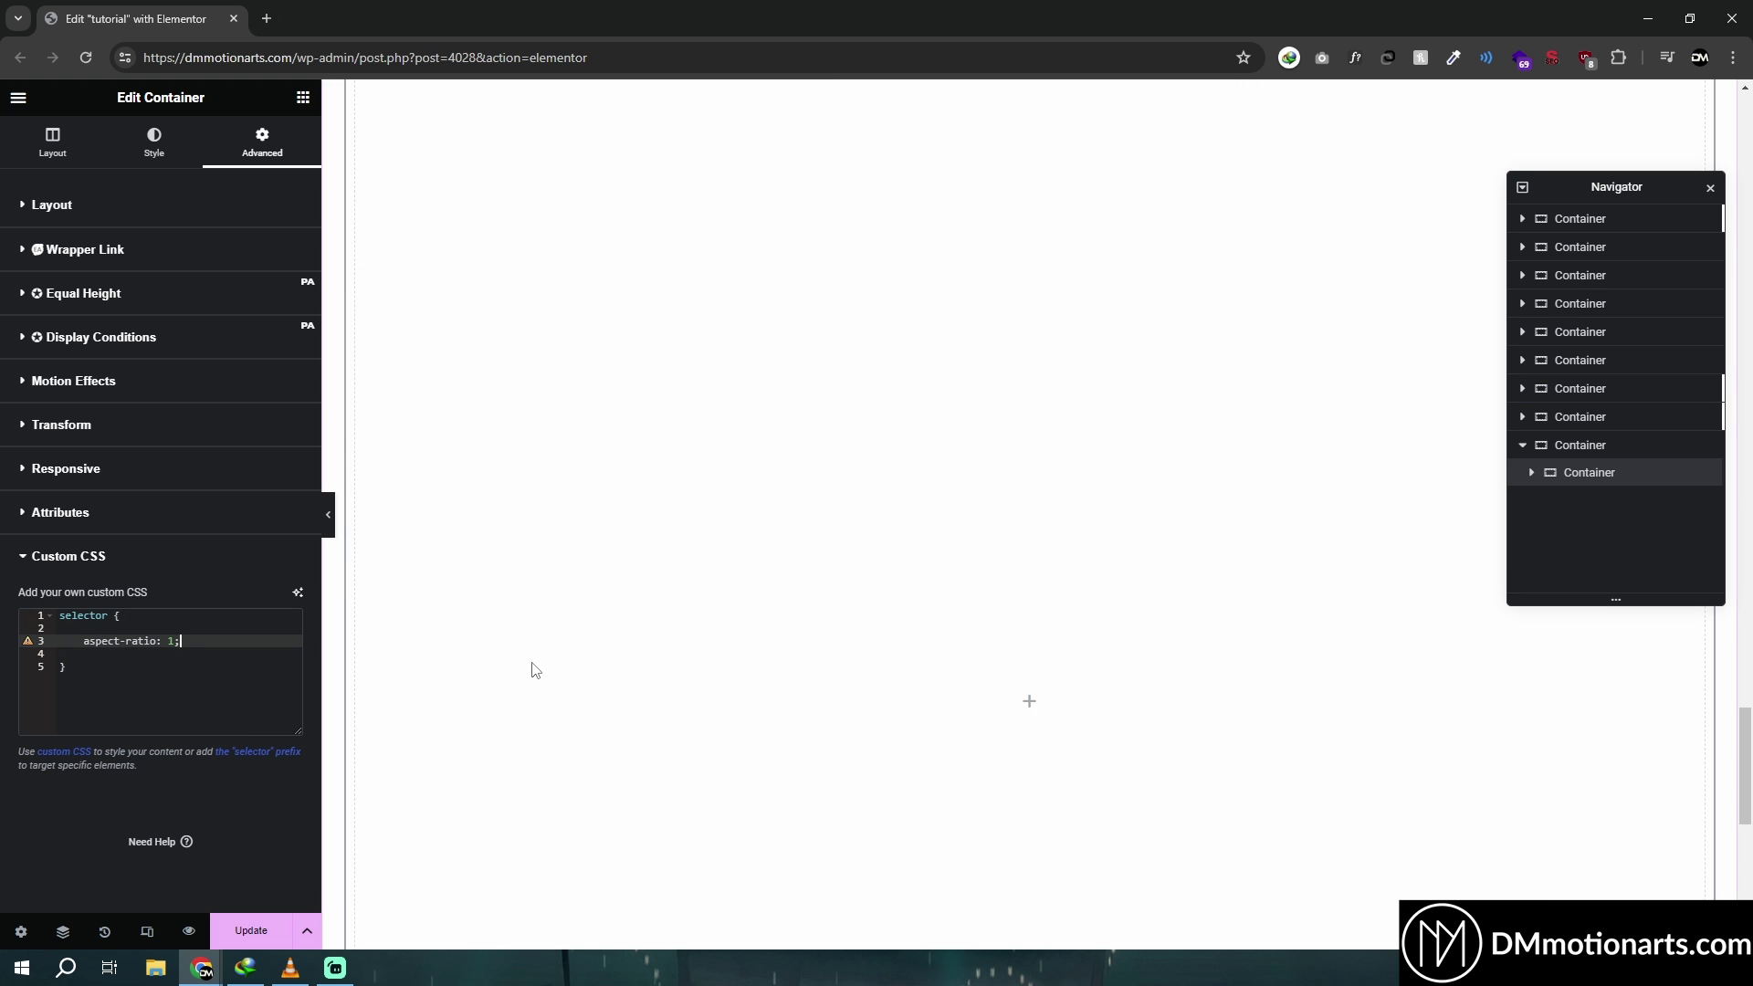
scroll(594, 661, down, 4)
scroll(1044, 689, up, 12)
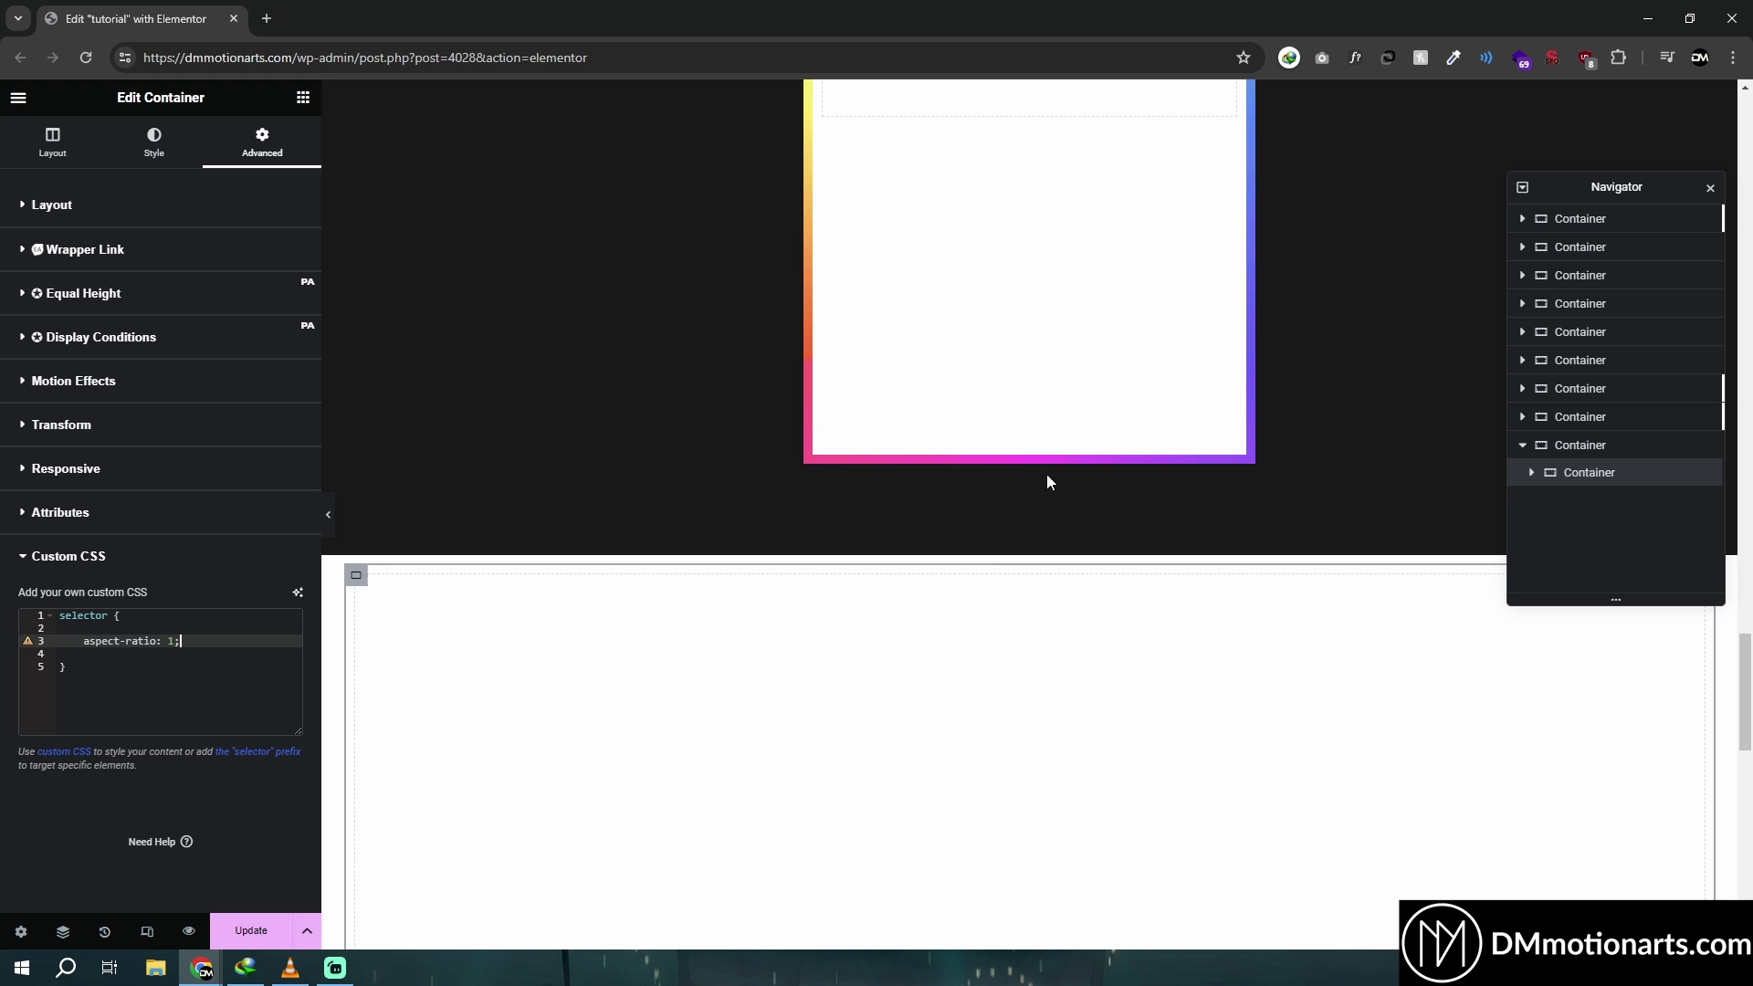
Add a second child container to the section and set the parent's direction to Row
click(1035, 555)
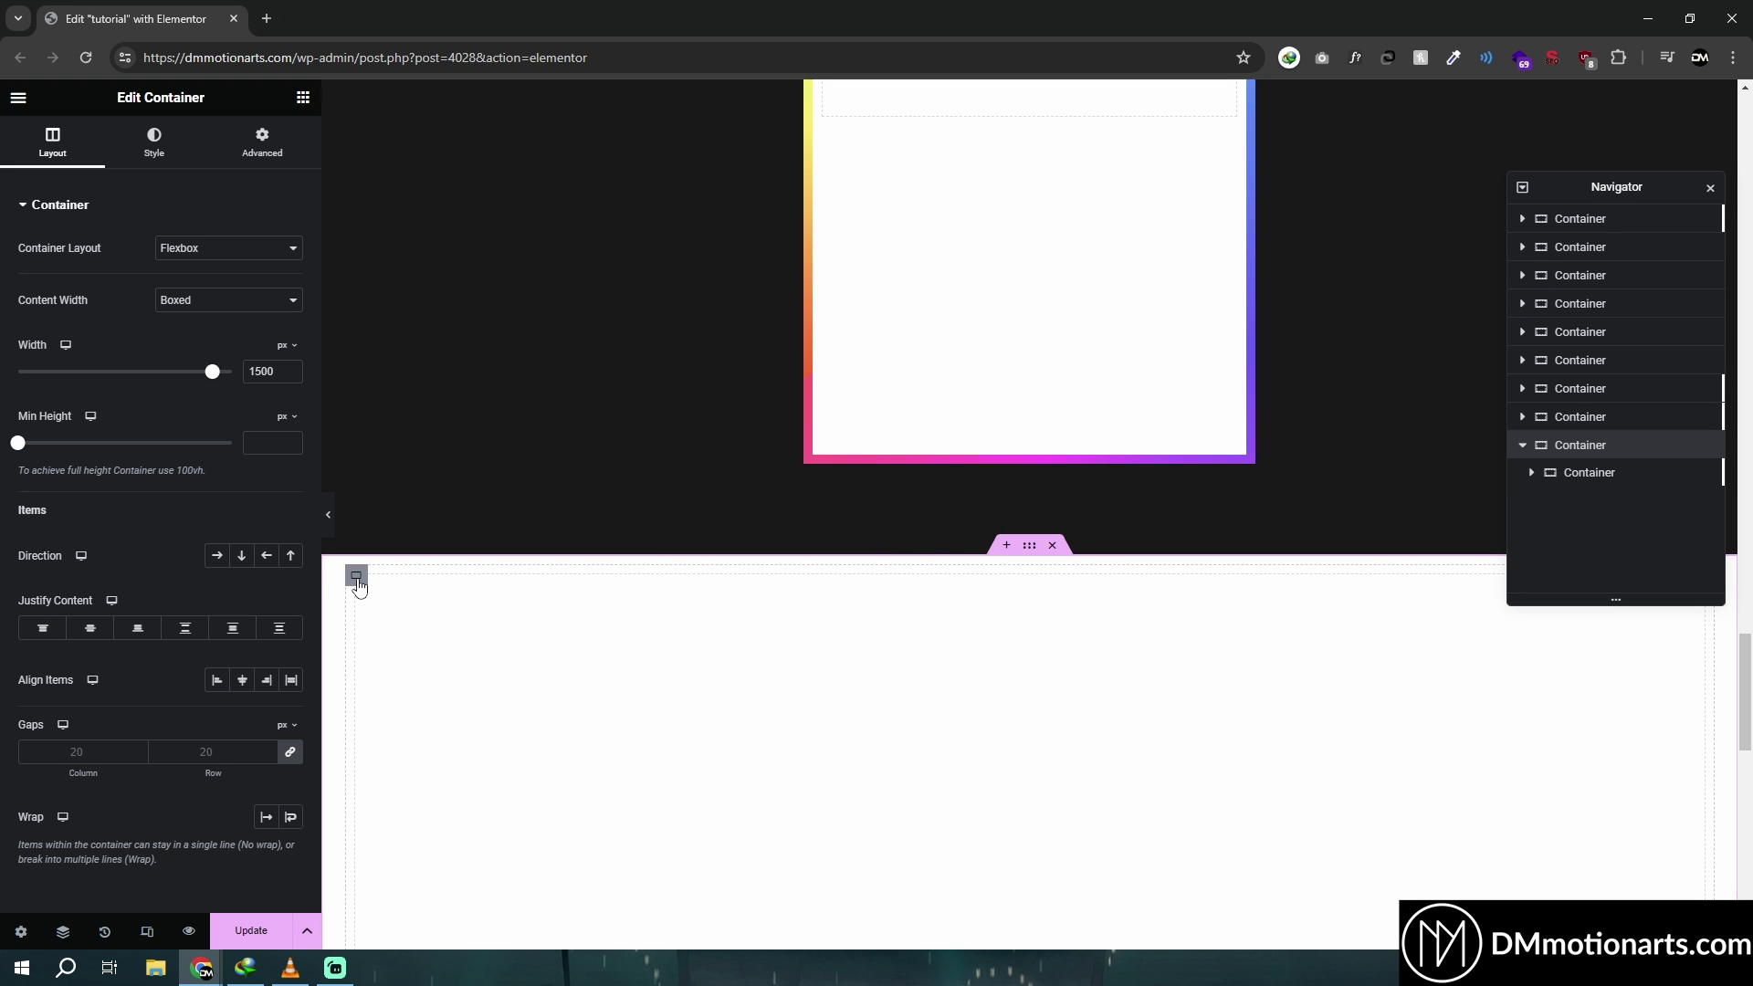
right_click(390, 450)
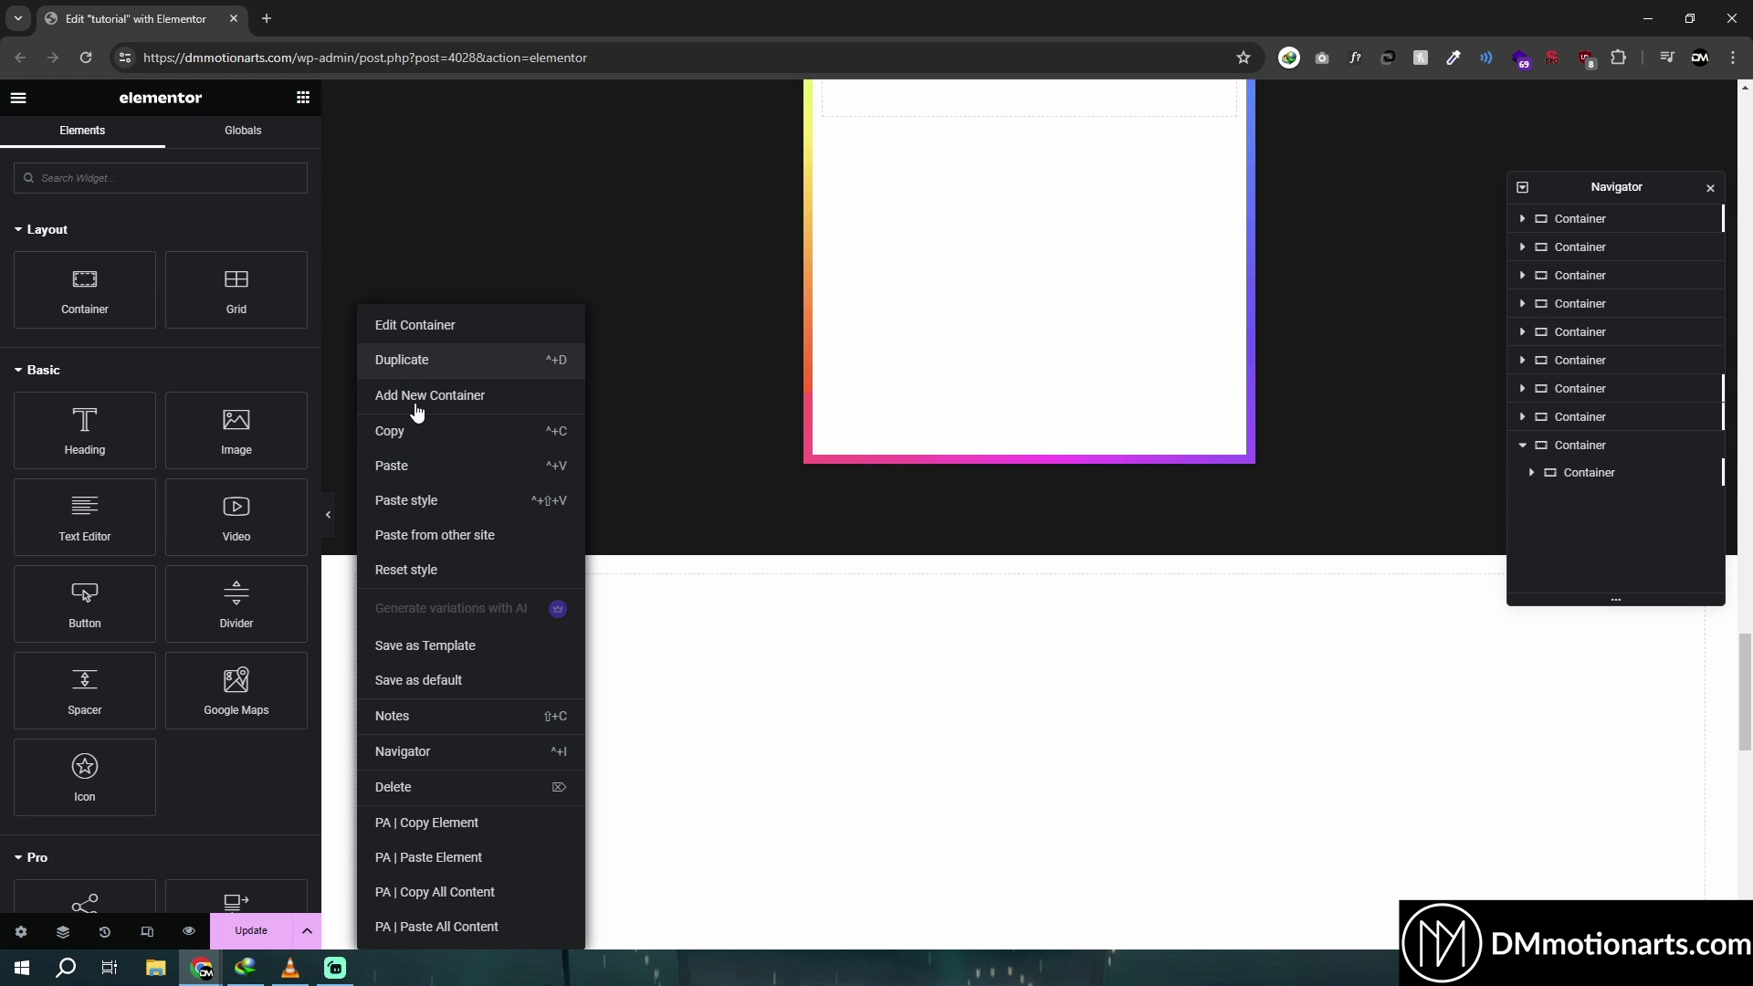
click(471, 402)
click(994, 630)
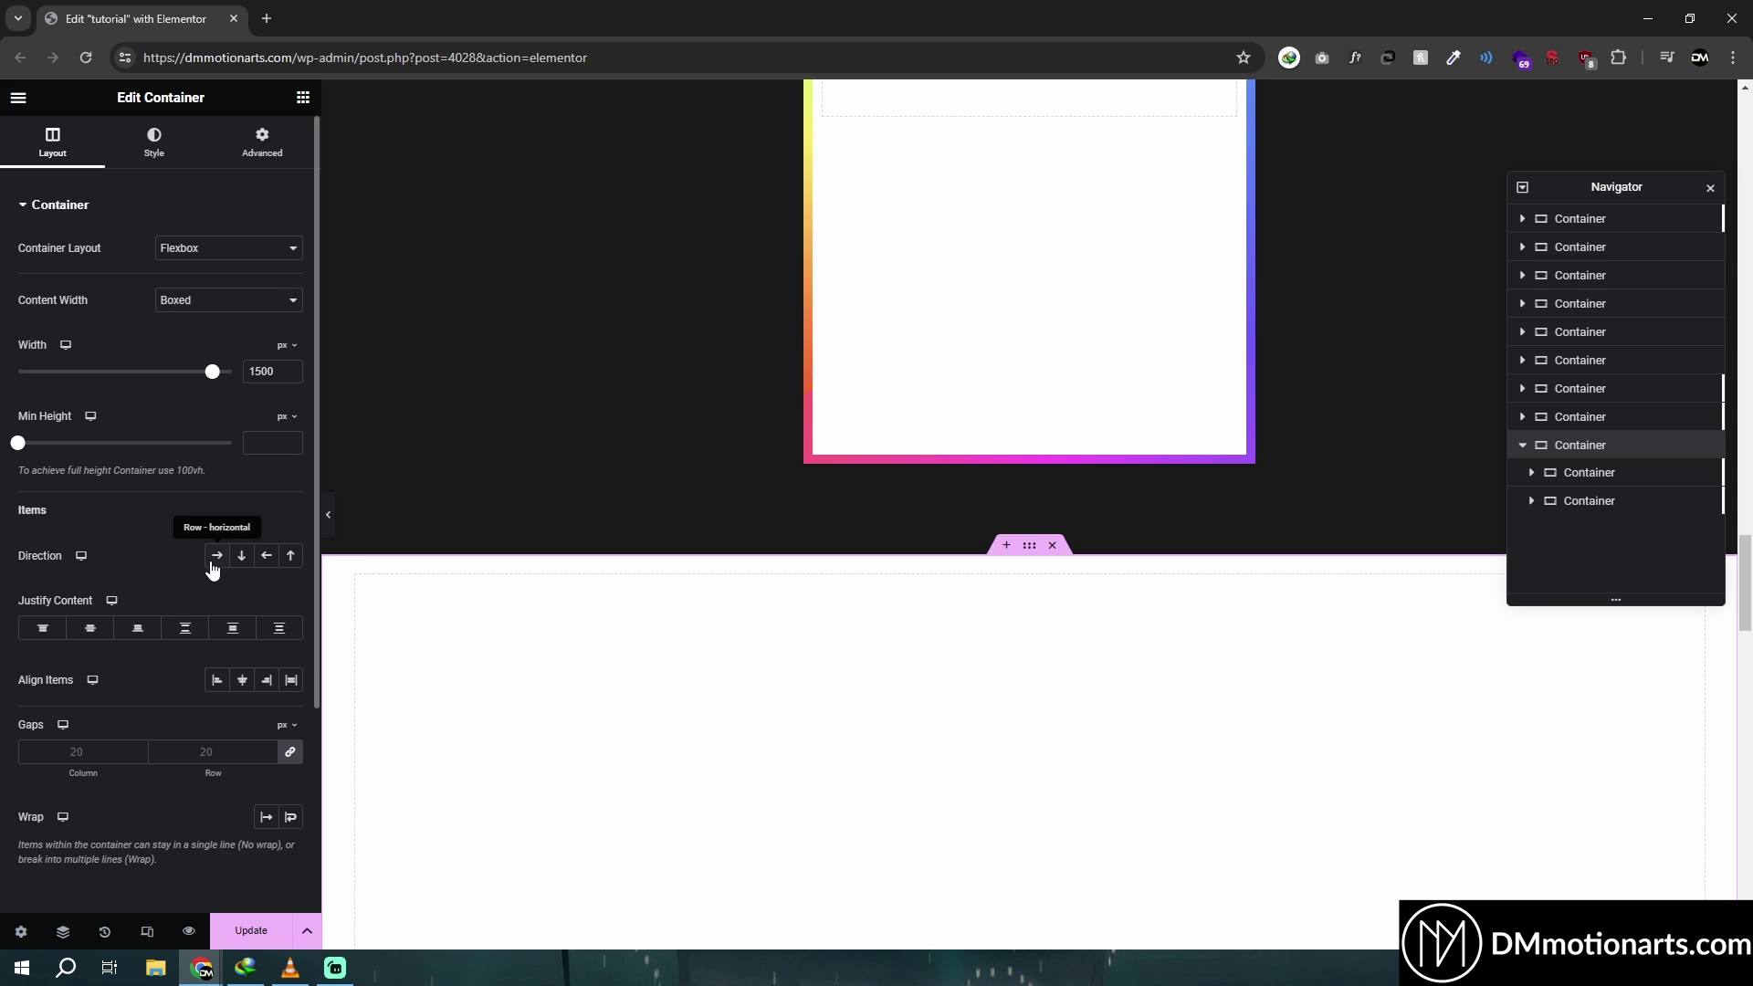
scroll(716, 645, down, 4)
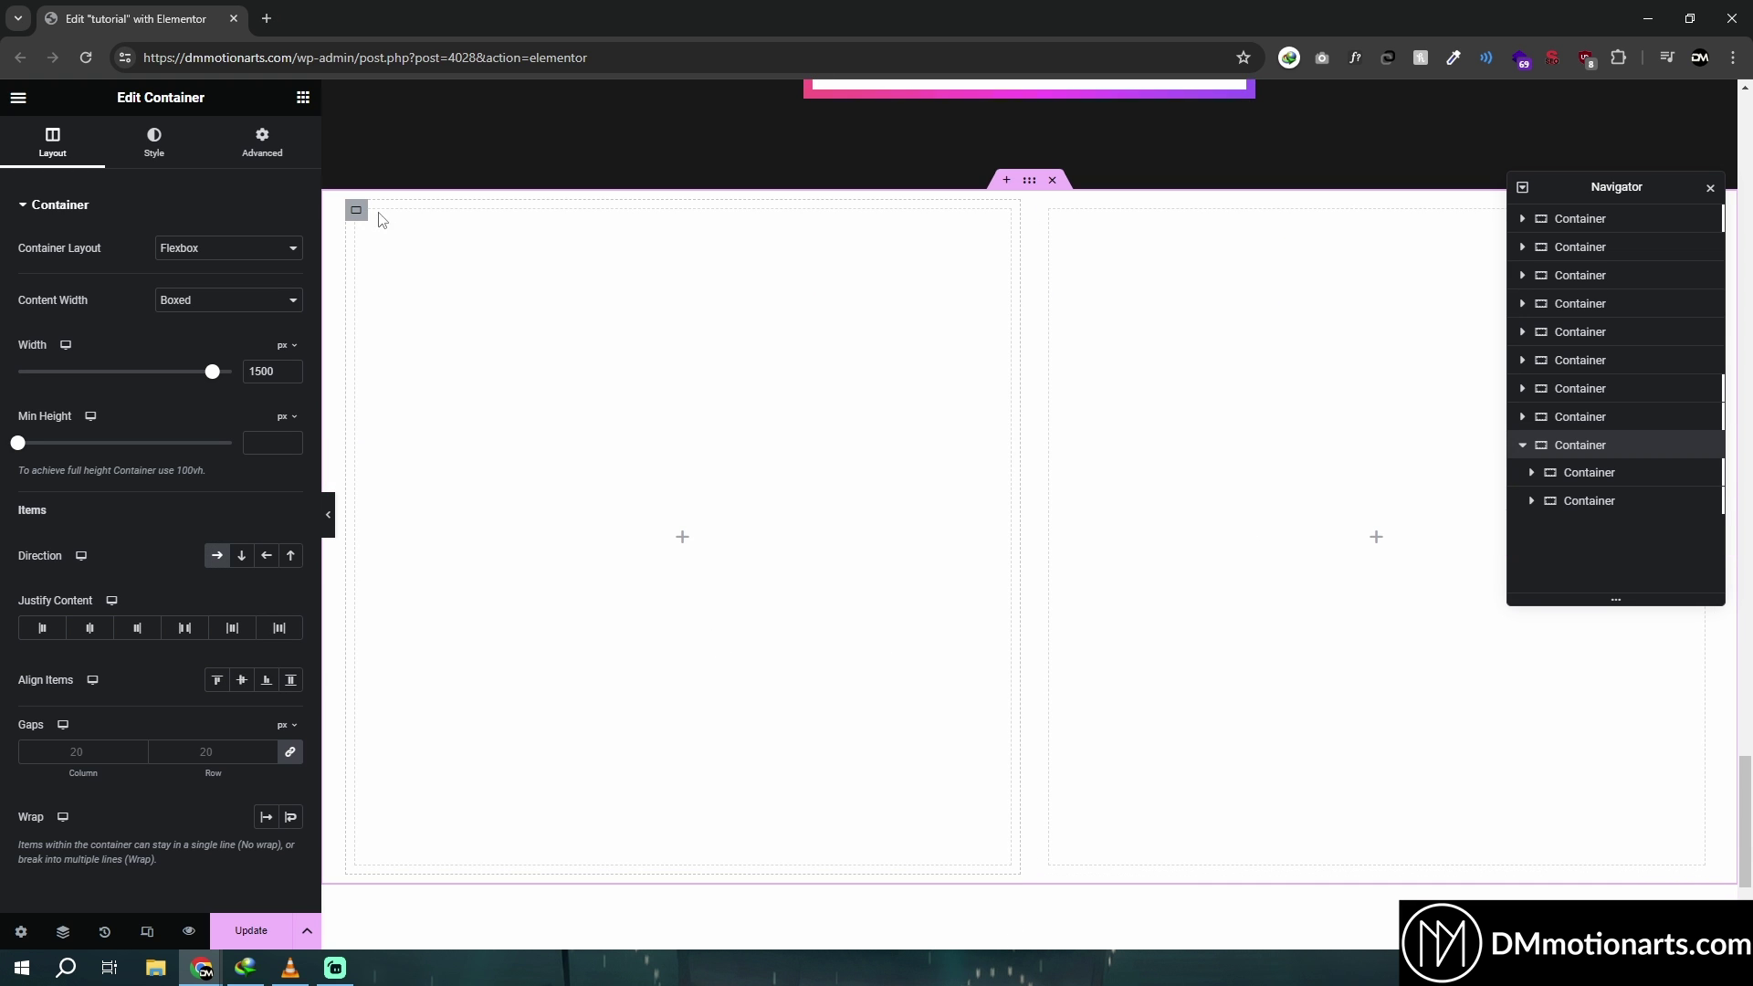
Duplicate the child containers until there are four, and dismiss the new-section layout chooser
right_click(358, 214)
click(399, 281)
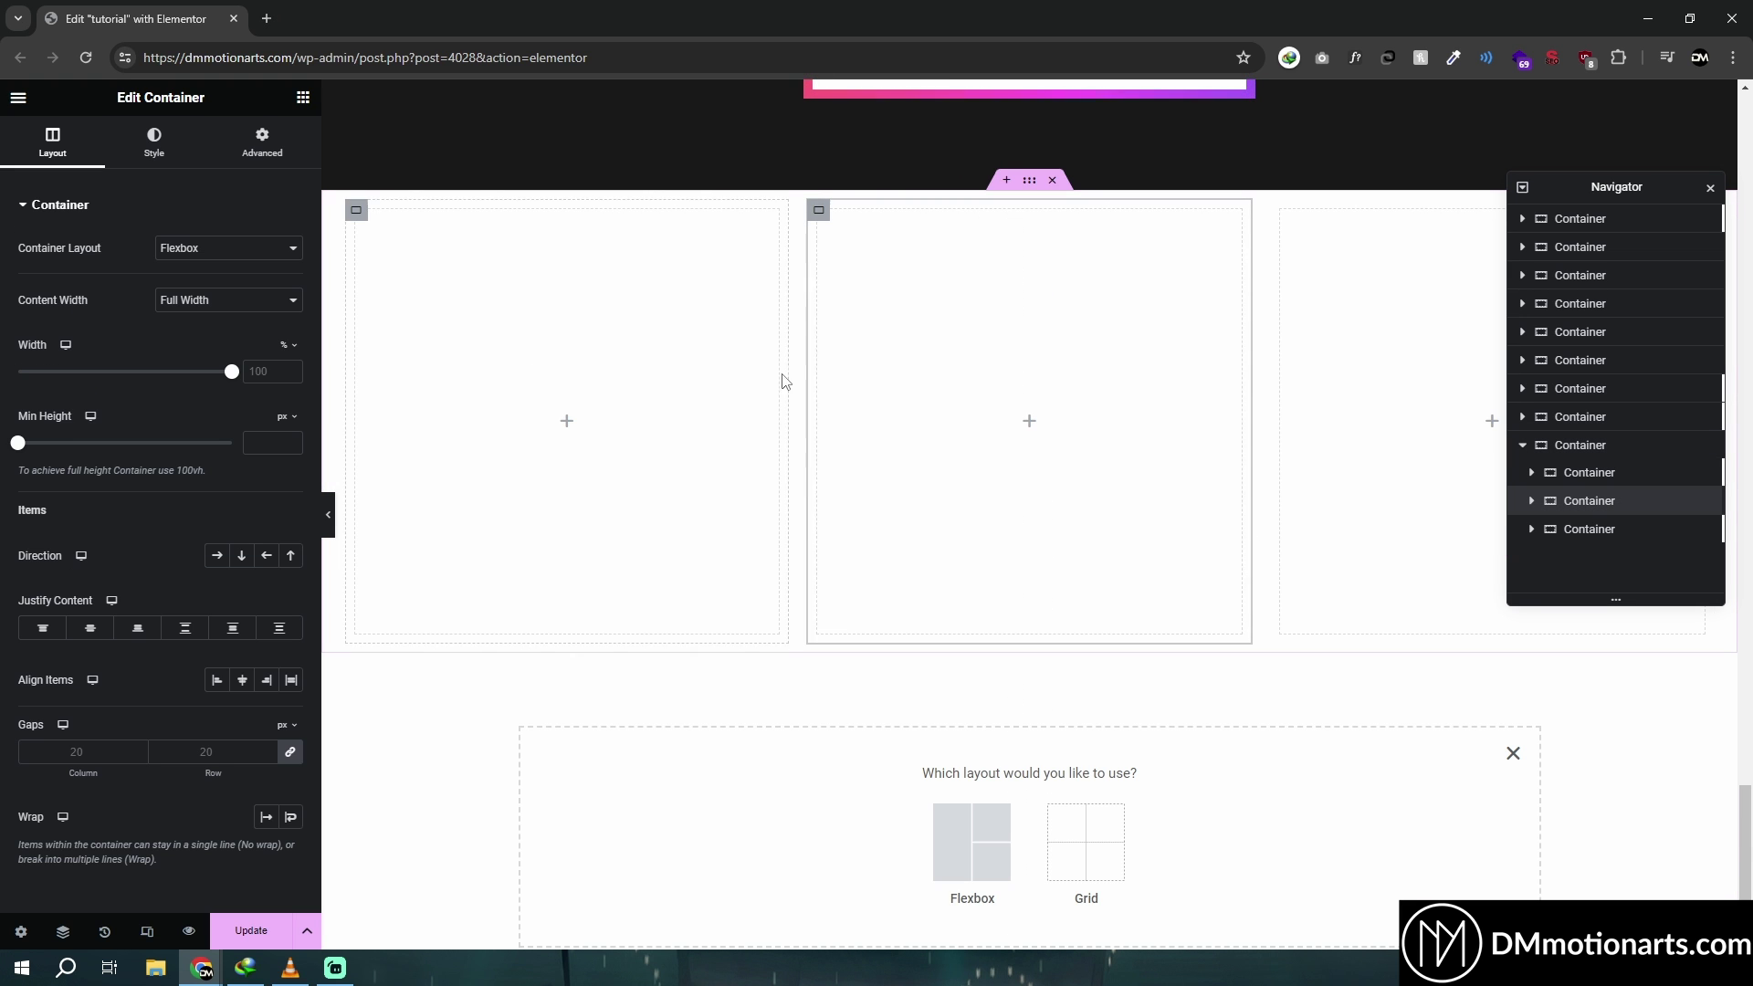
right_click(821, 214)
key(ctrl+d)
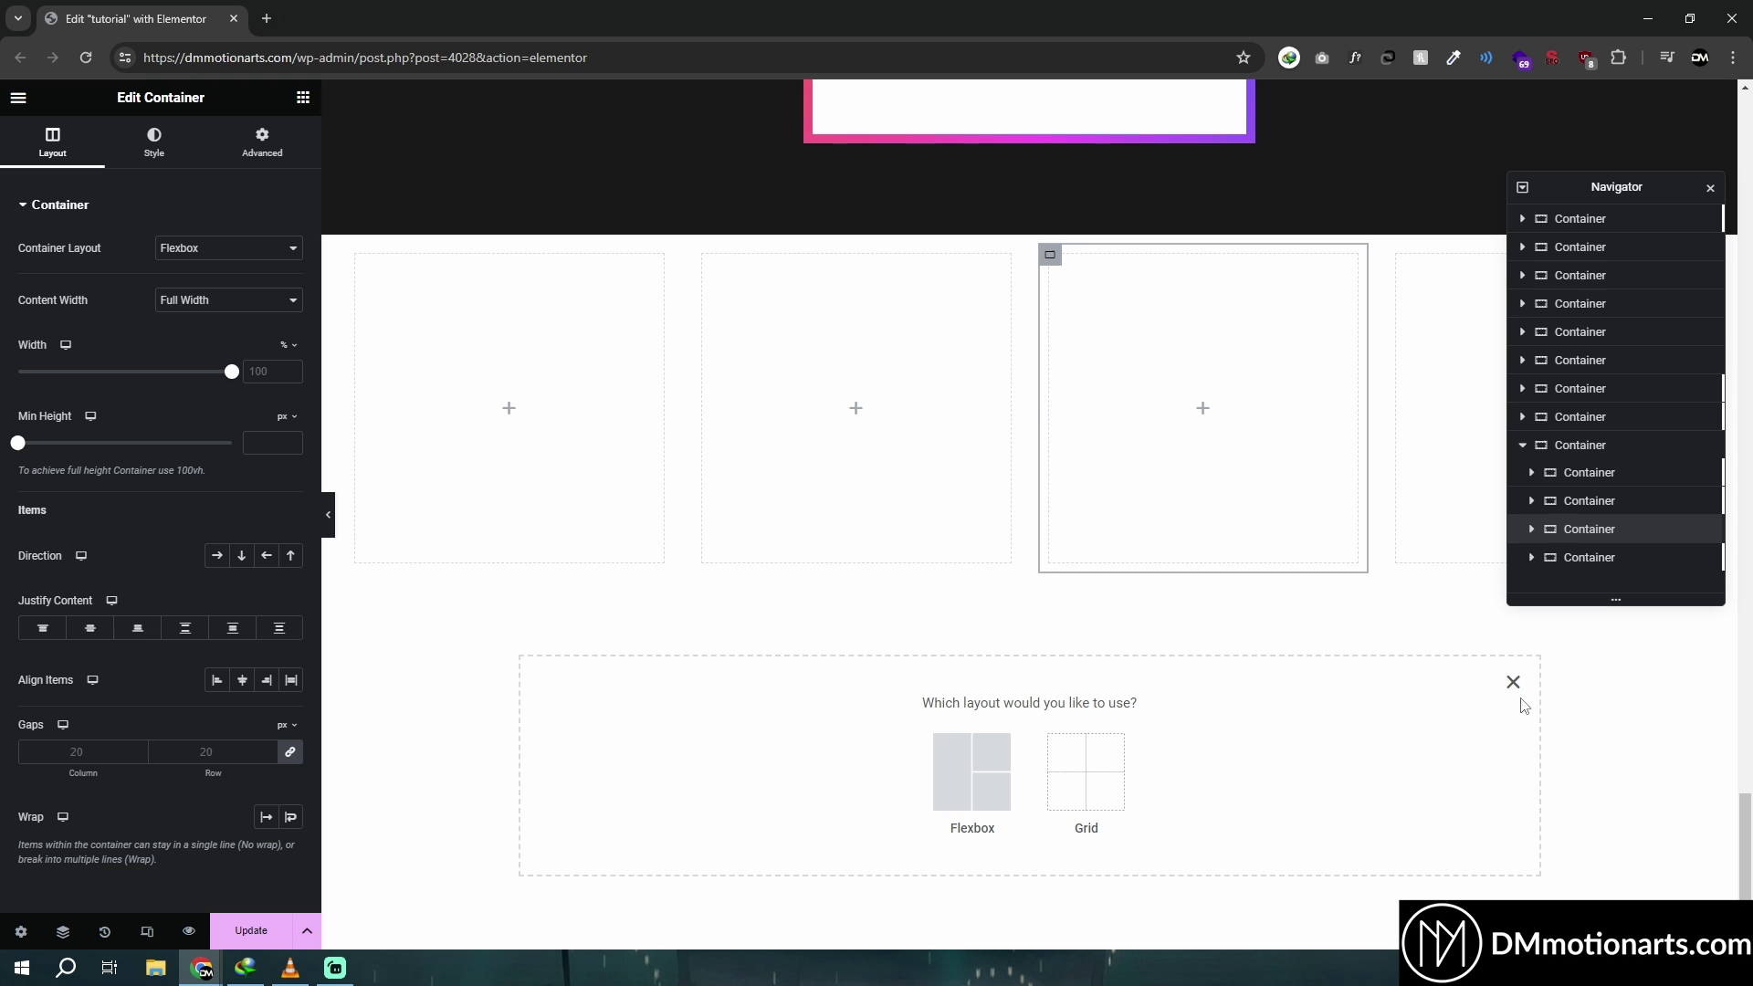
click(1515, 687)
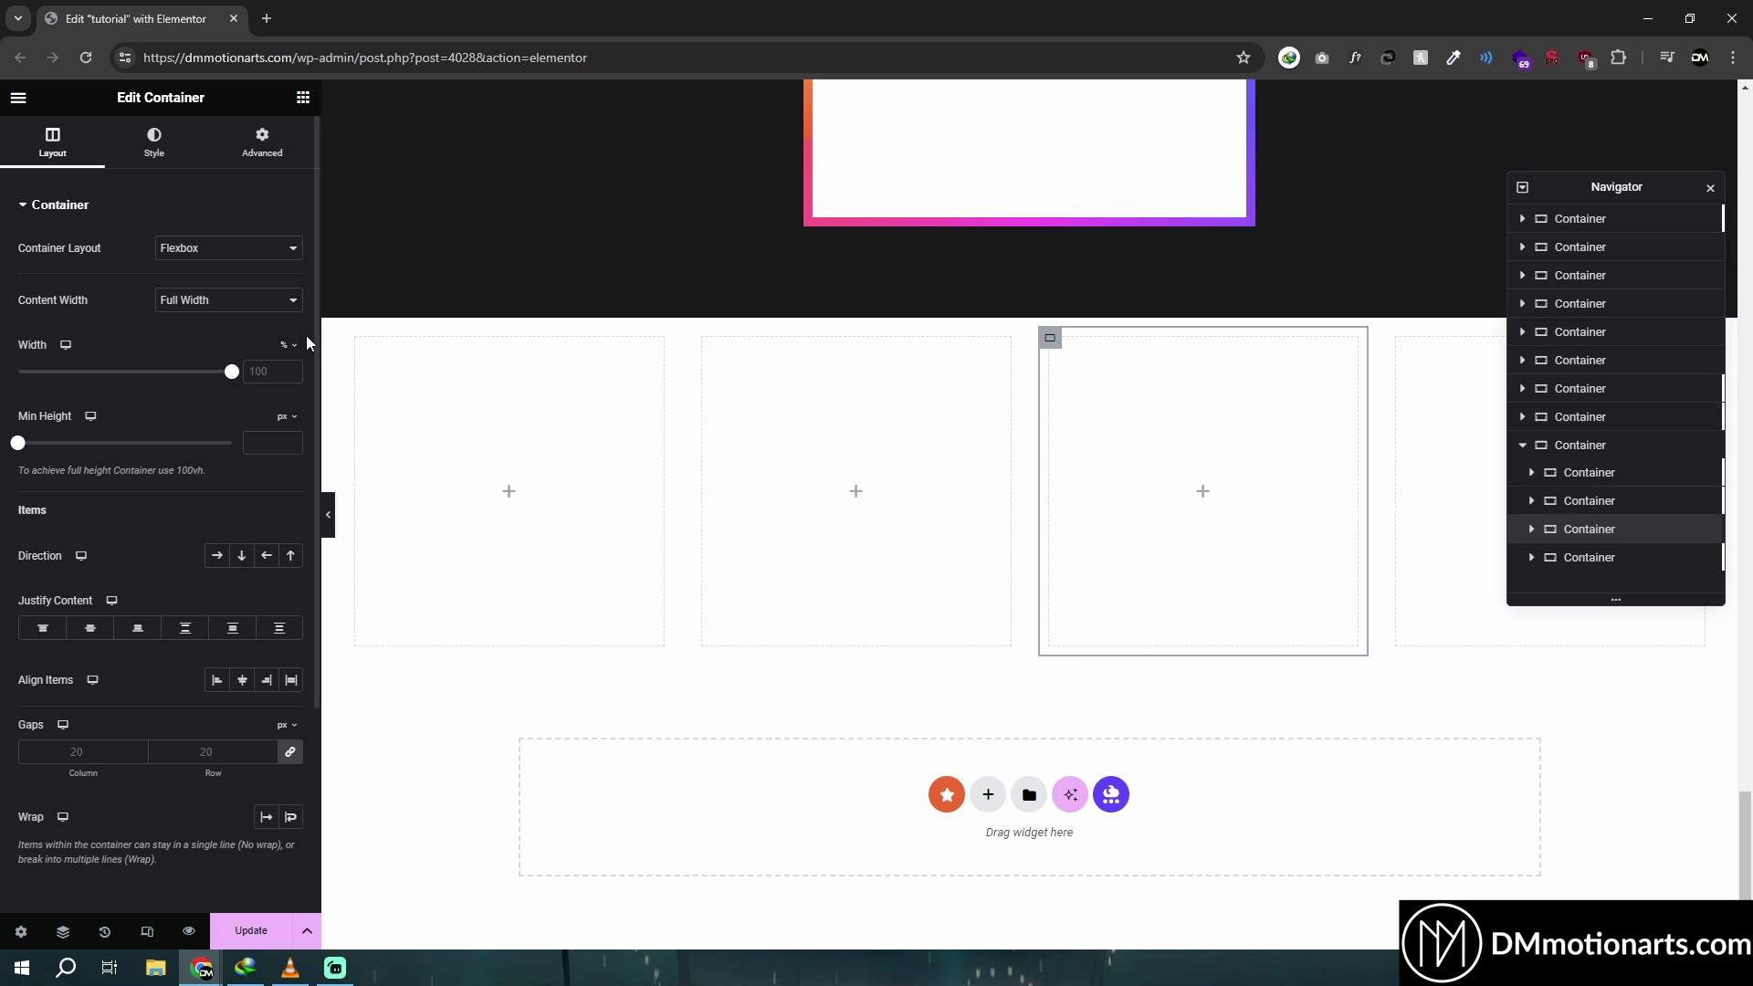
Edit the first child container's custom CSS aspect-ratio value from 1 toward 4/3
click(356, 340)
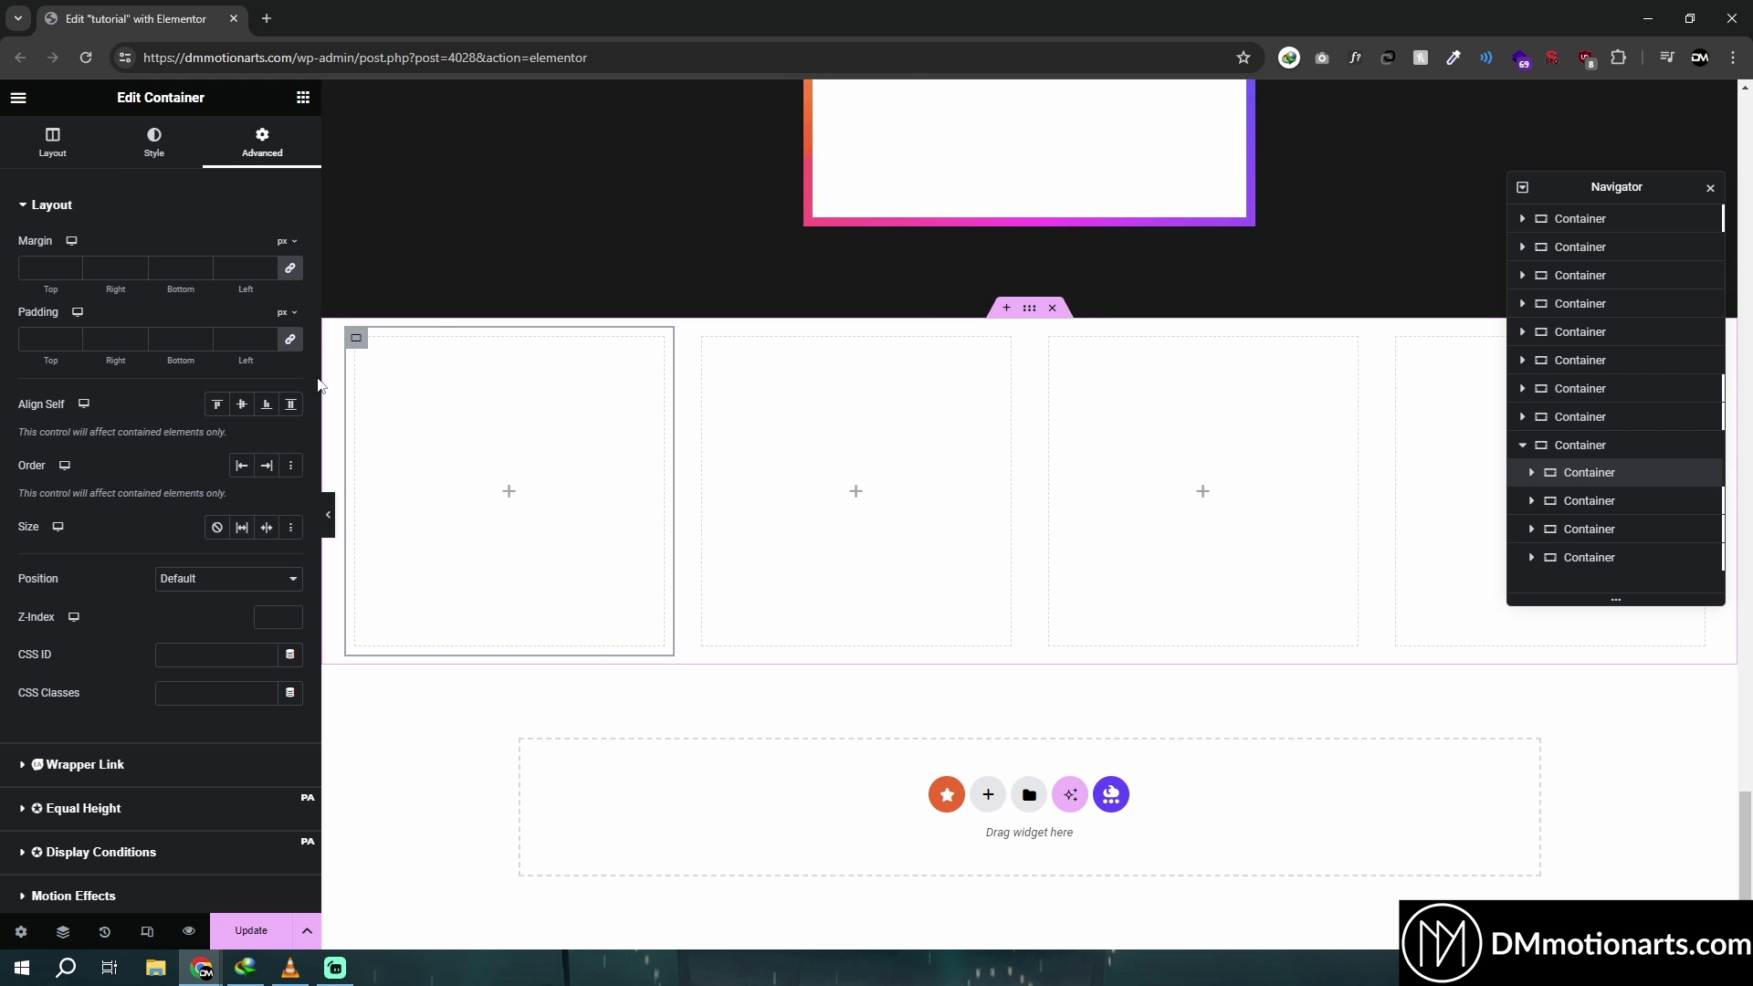
scroll(164, 594, down, 3)
click(57, 792)
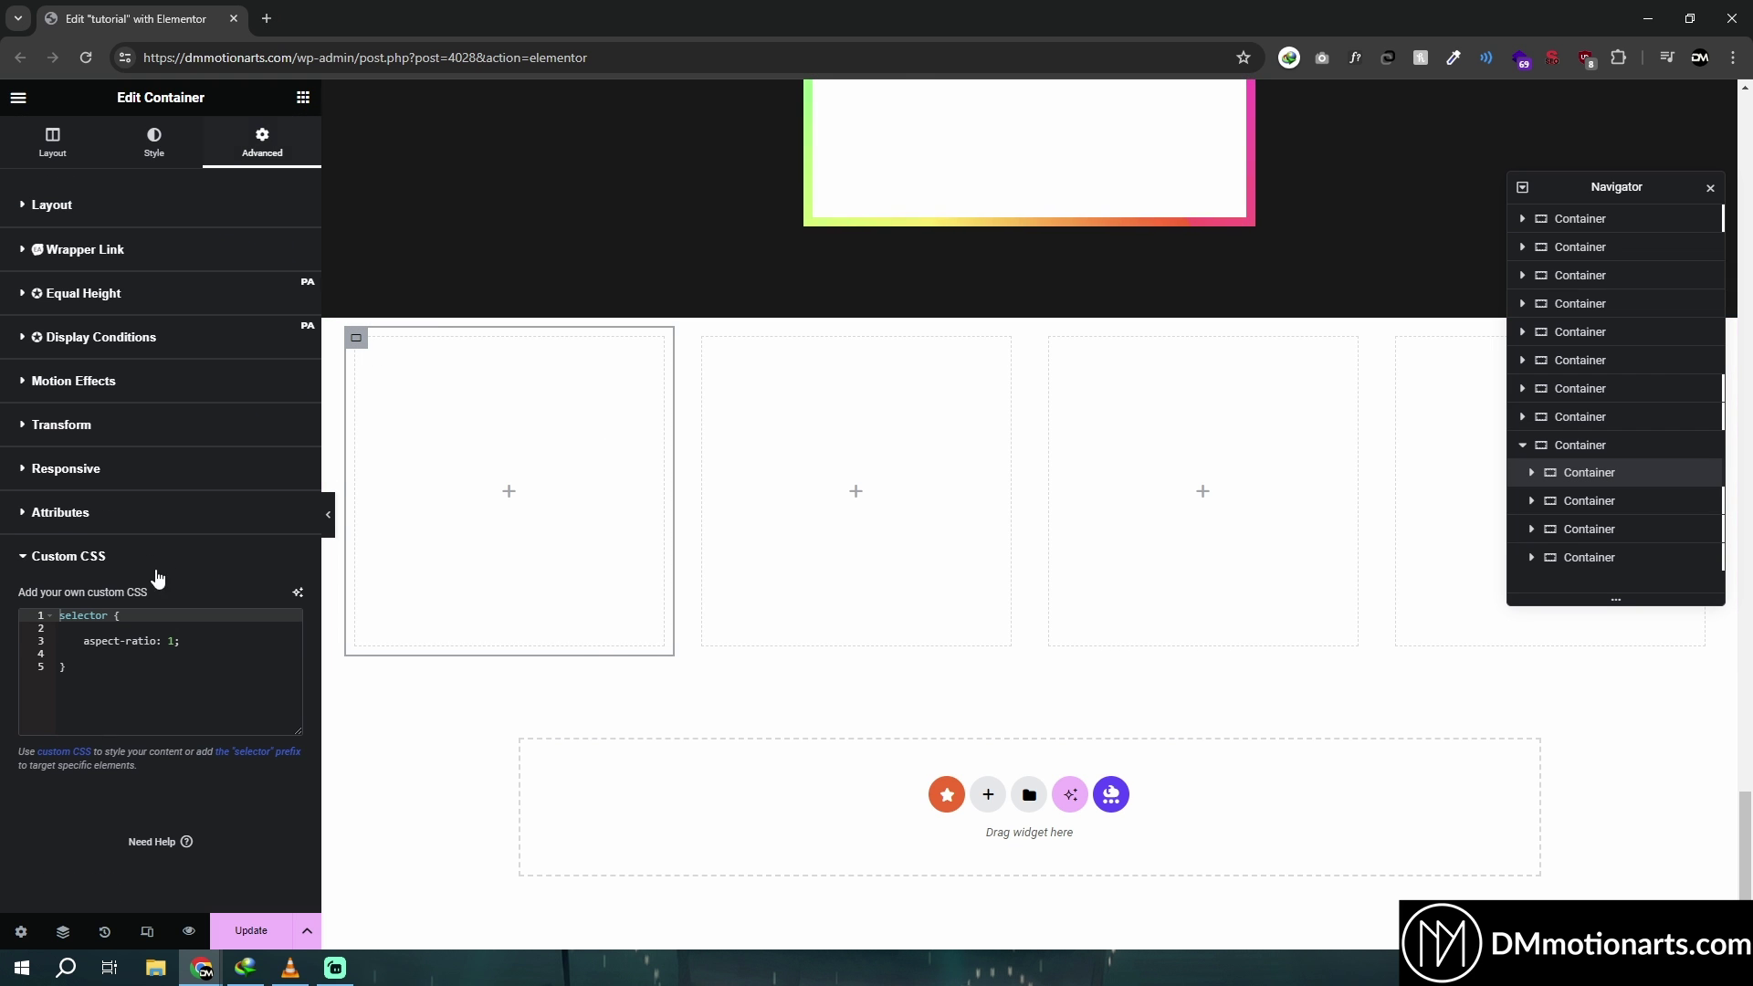
click(177, 644)
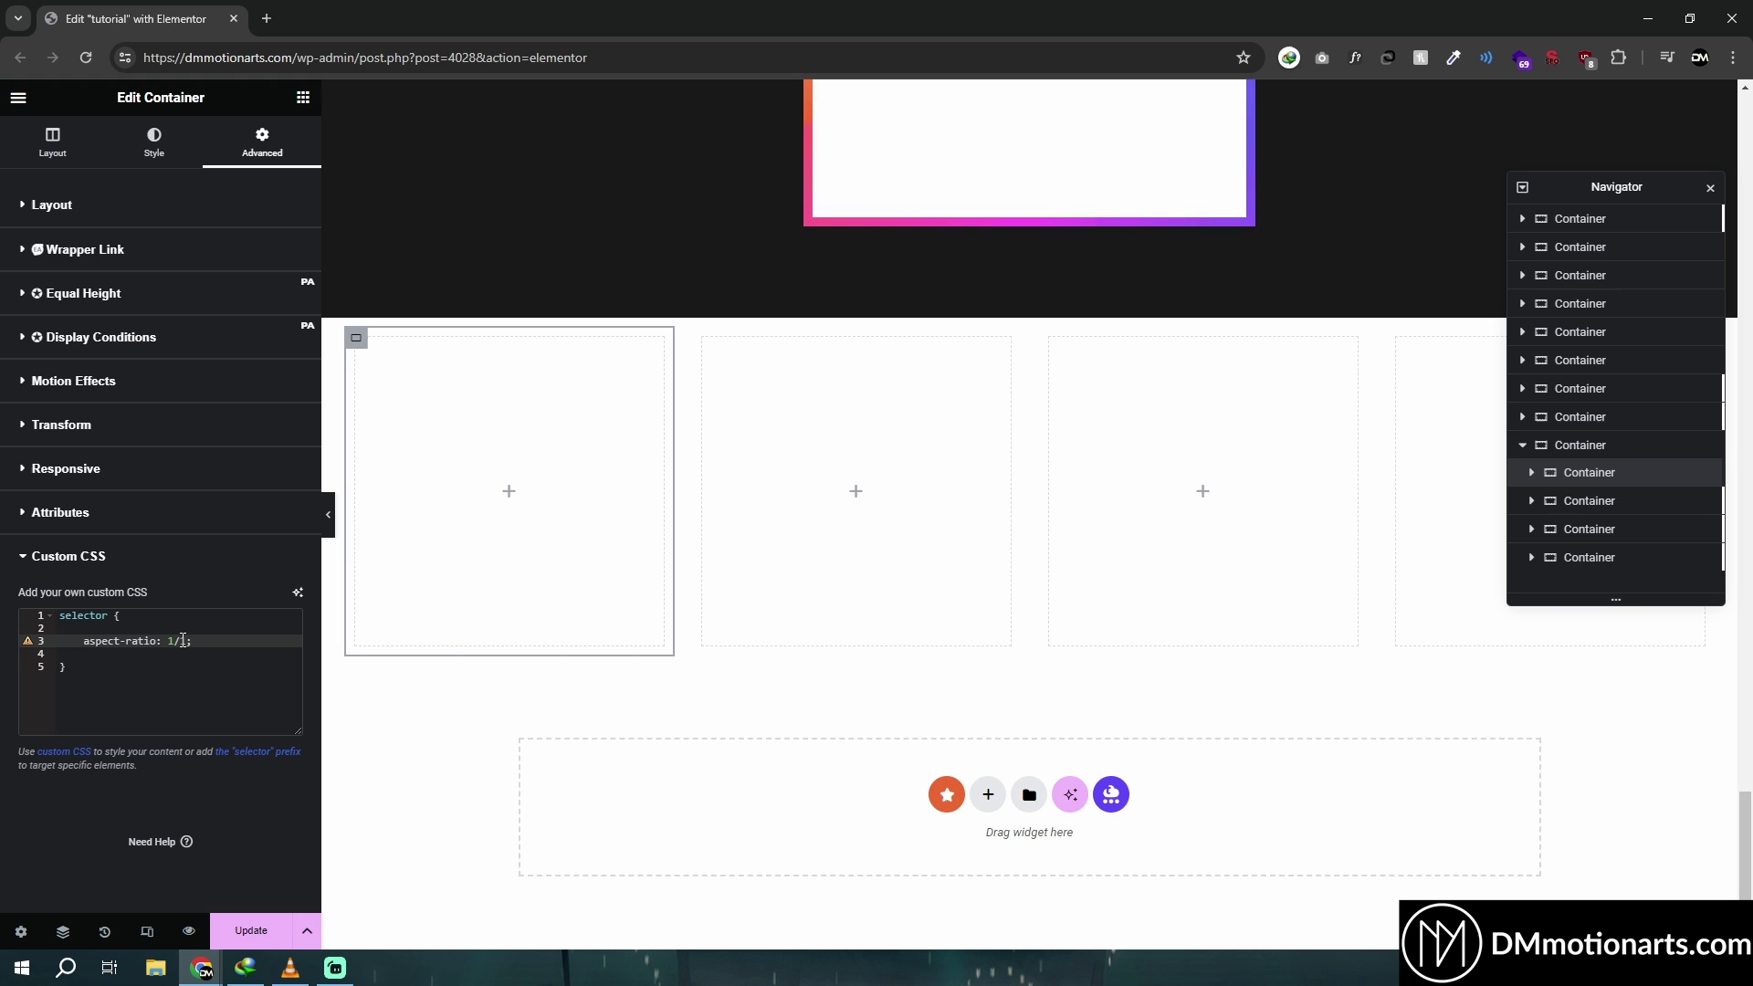
key(BackSpace)
text(4)
key(BackSpace)
Finish the 4/3 ratio, delete the other three child containers, and narrow the row to about 707 px
text(3)
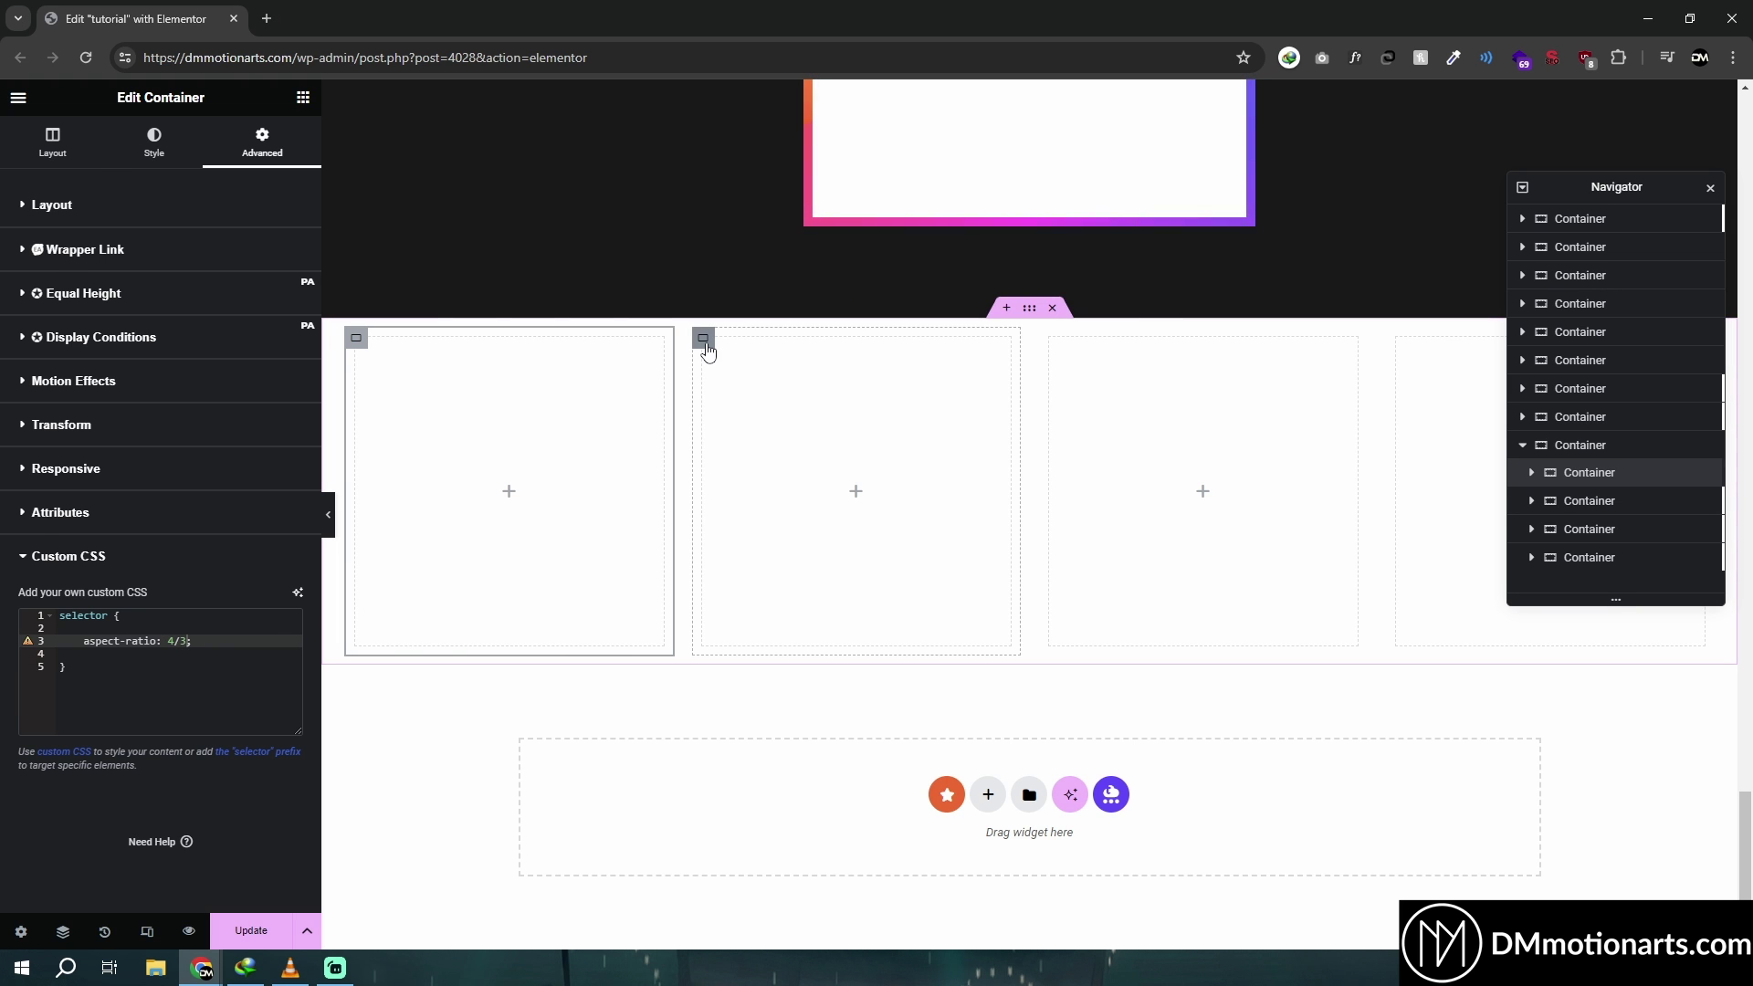
click(705, 343)
key(Delete)
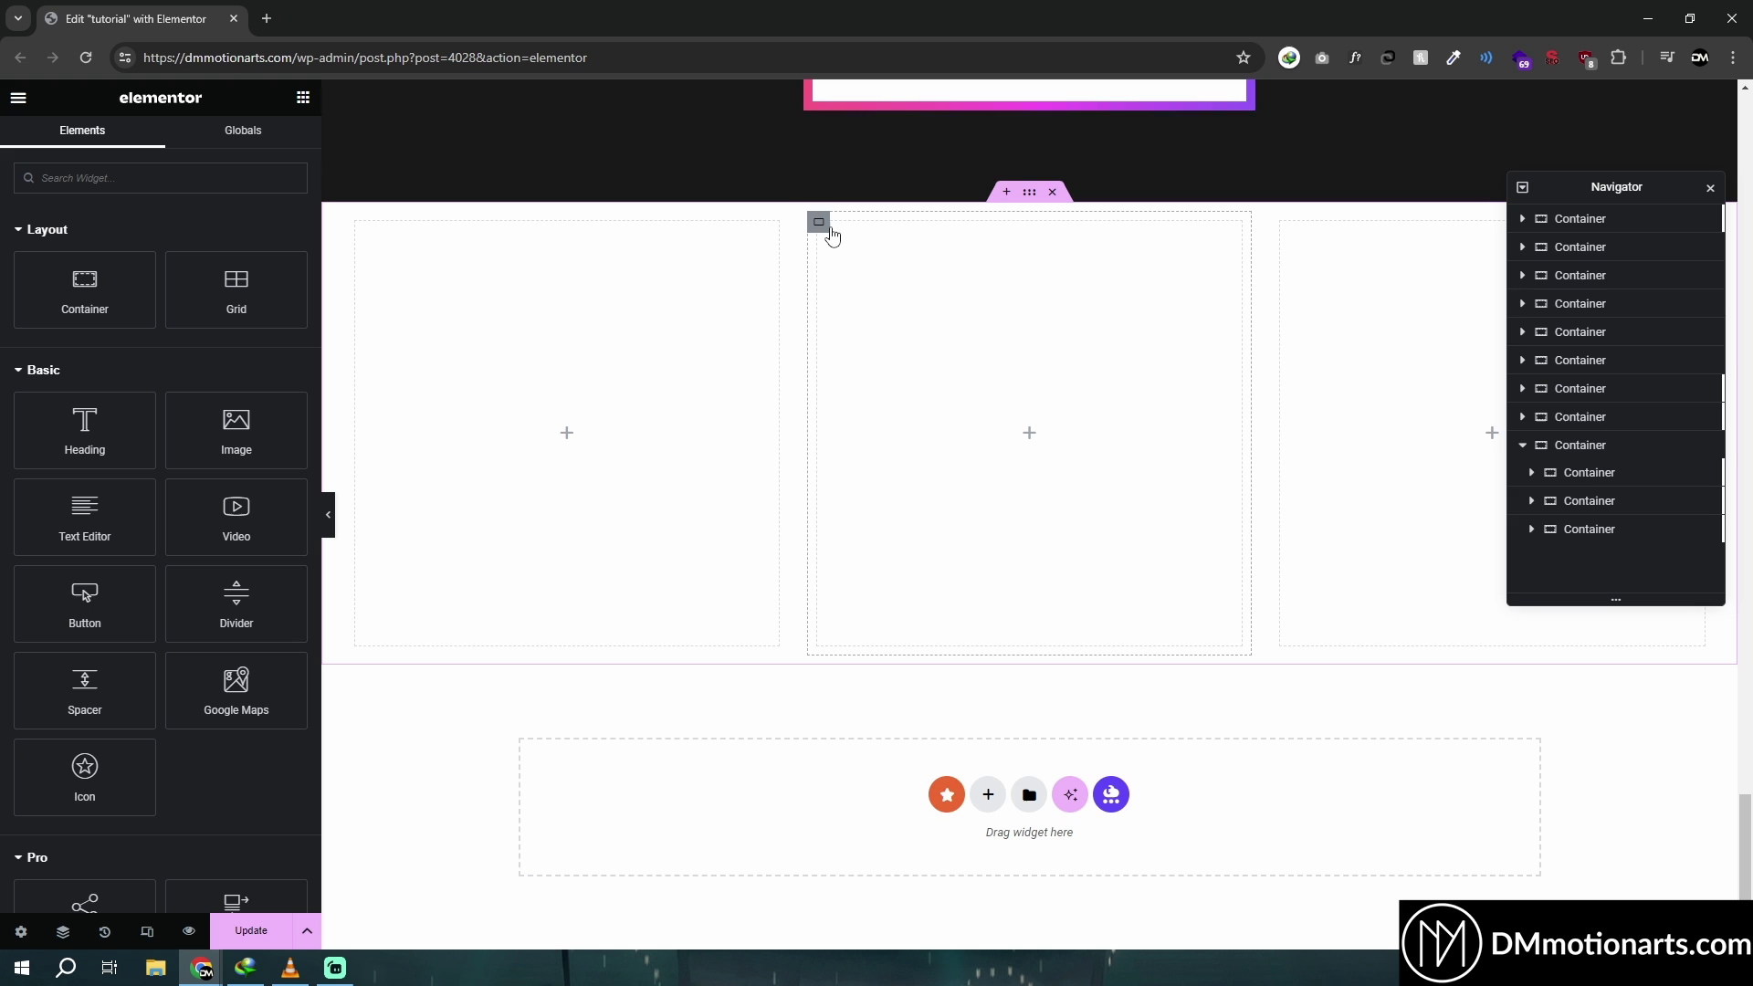
key(Delete)
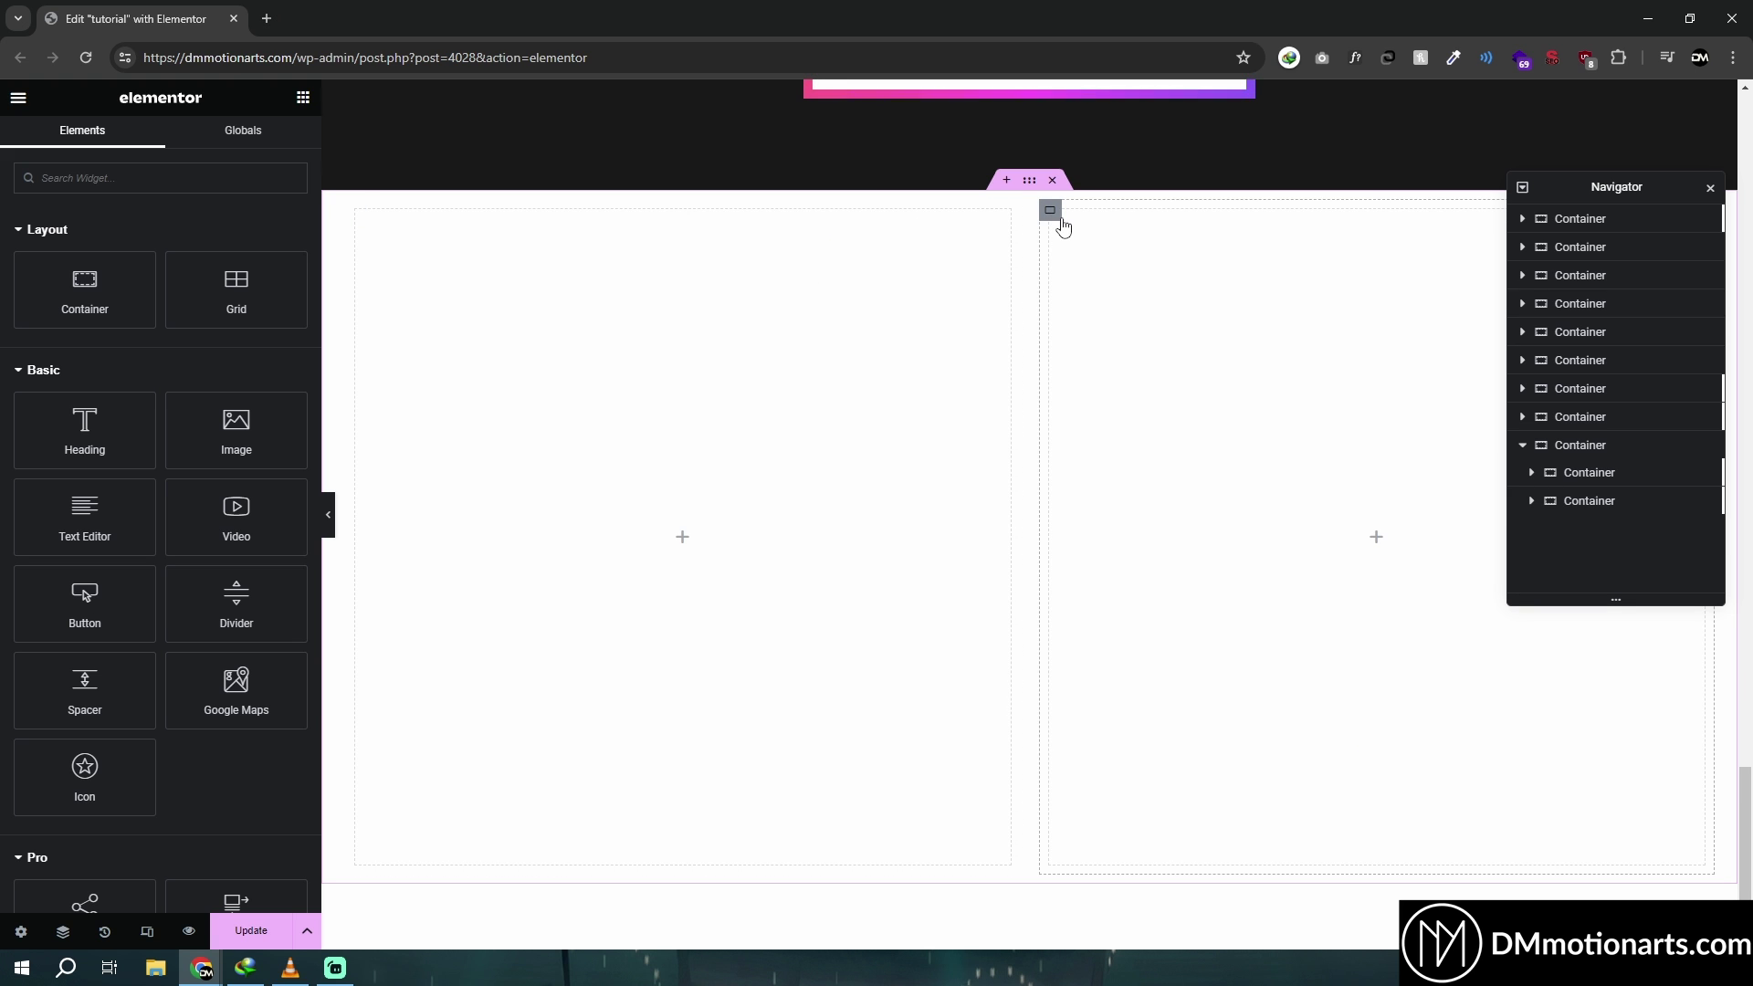
key(Delete)
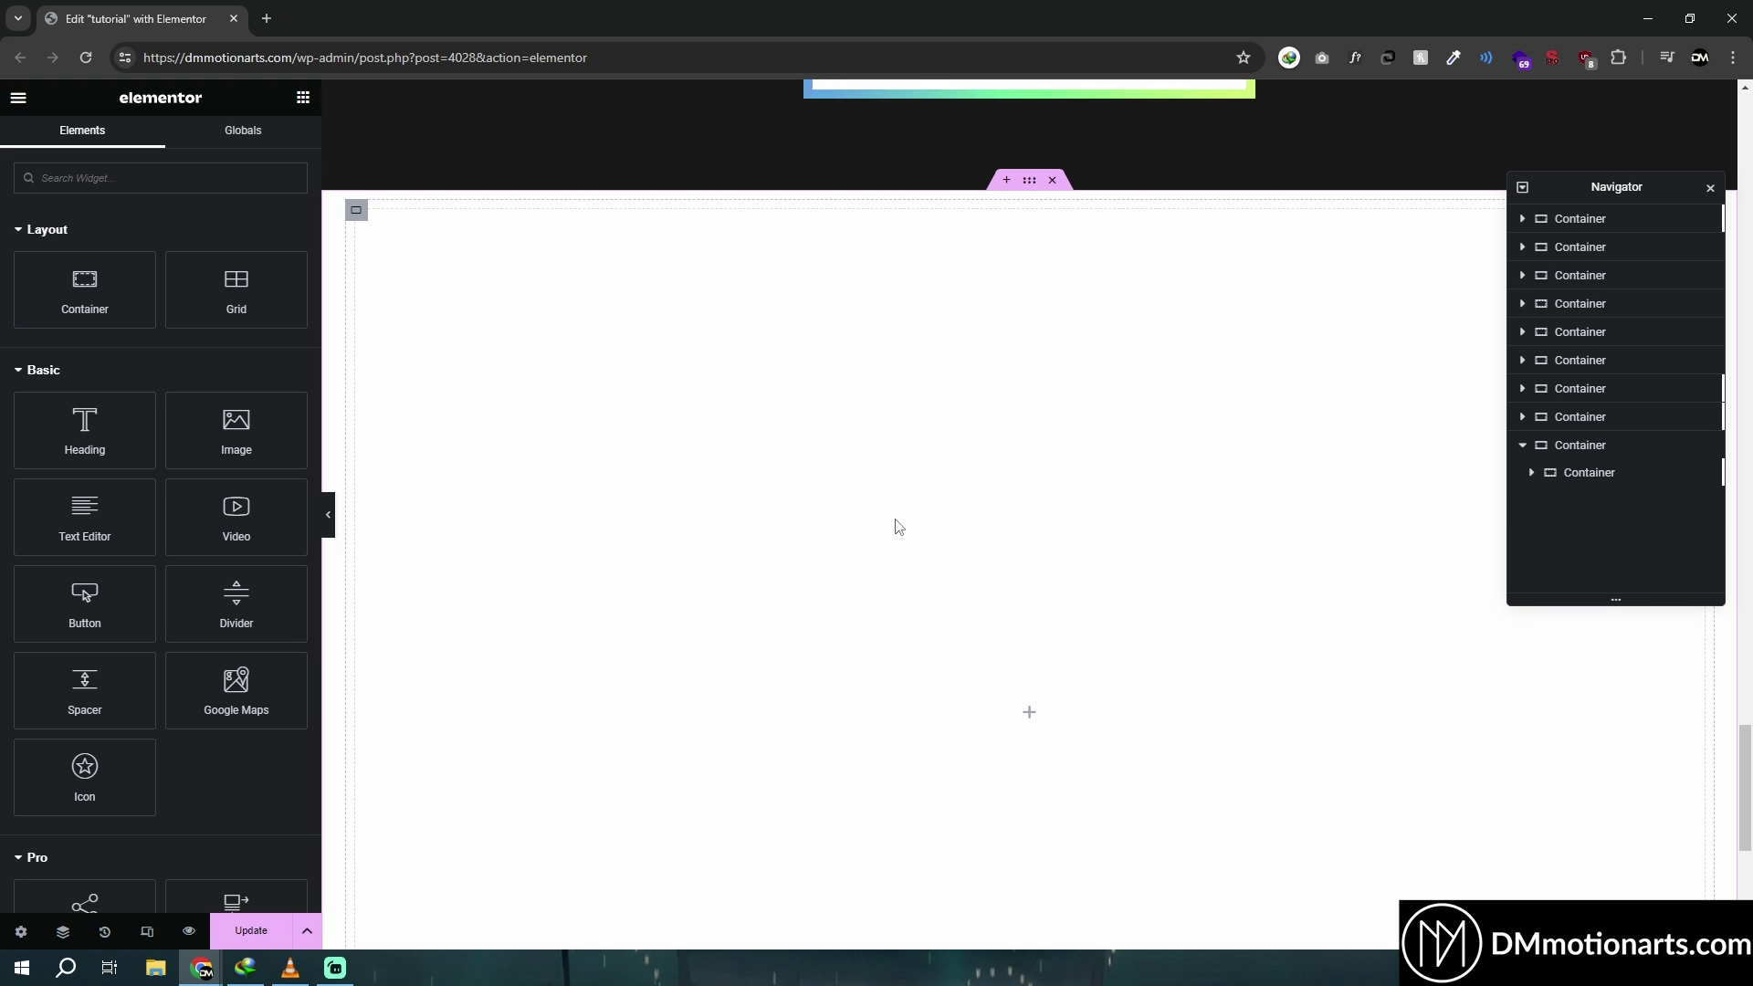
click(1029, 181)
drag(148, 383, 57, 374)
Edit the inner container's custom CSS aspect-ratio, trying 3/4 before setting it to 1
click(718, 212)
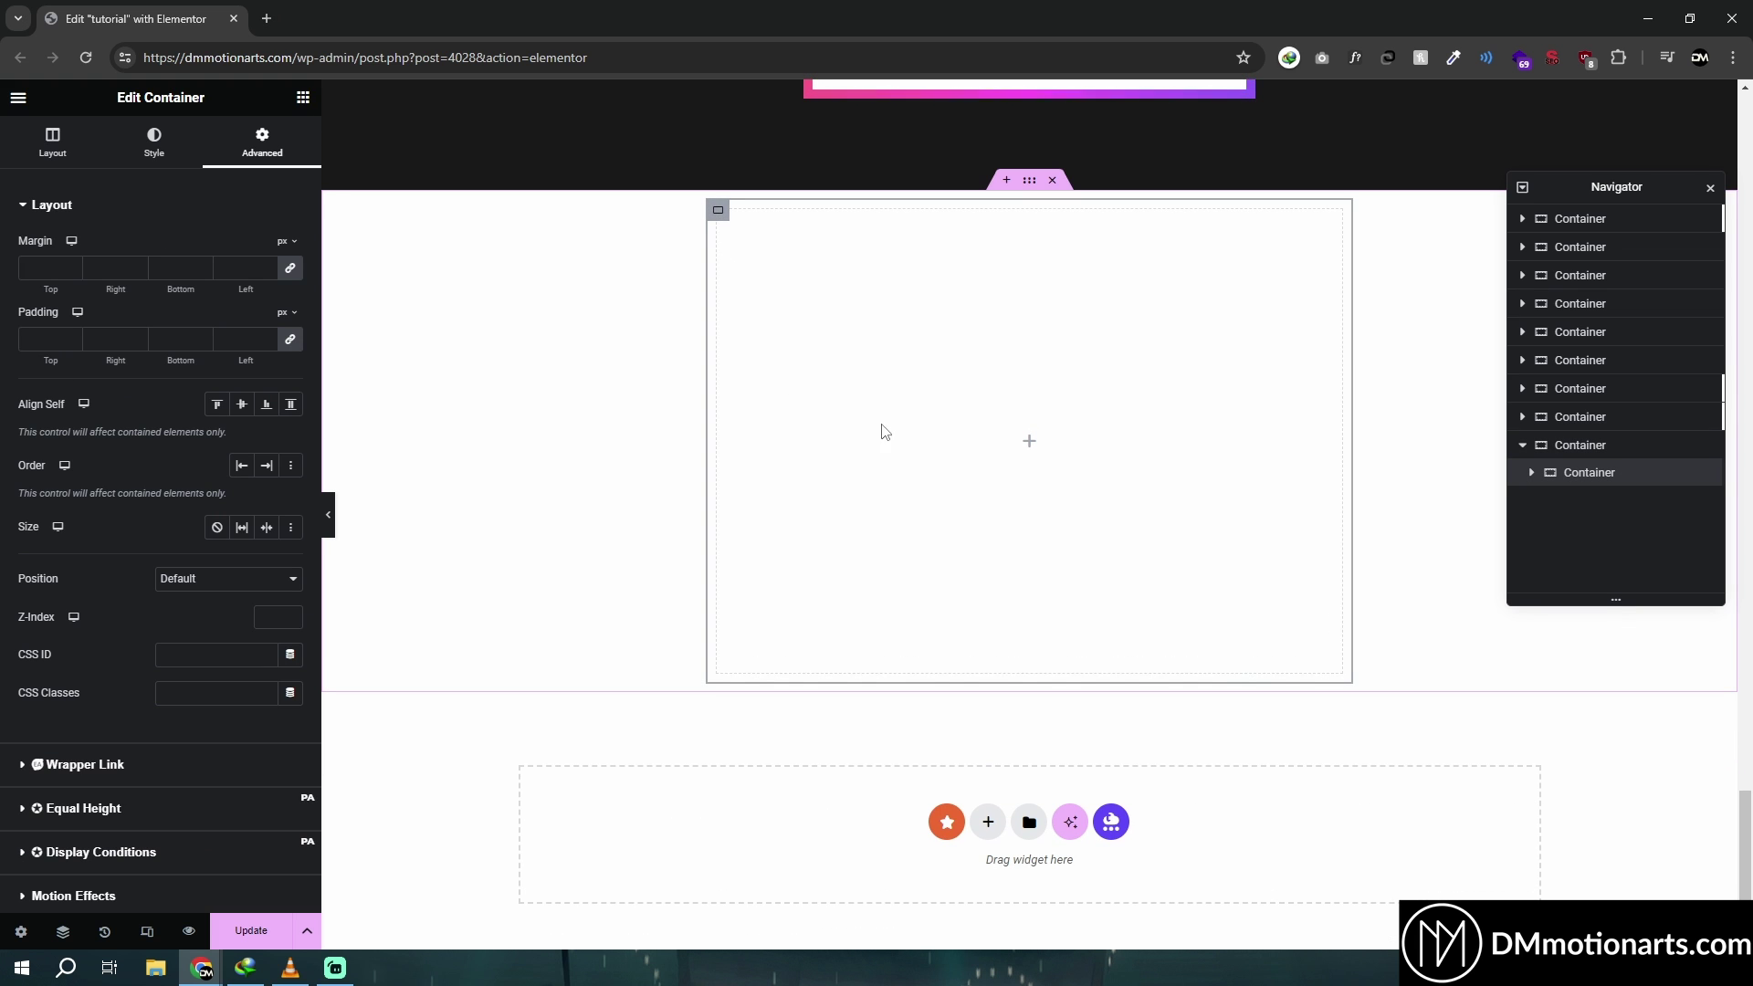
scroll(55, 804, down, 3)
click(50, 783)
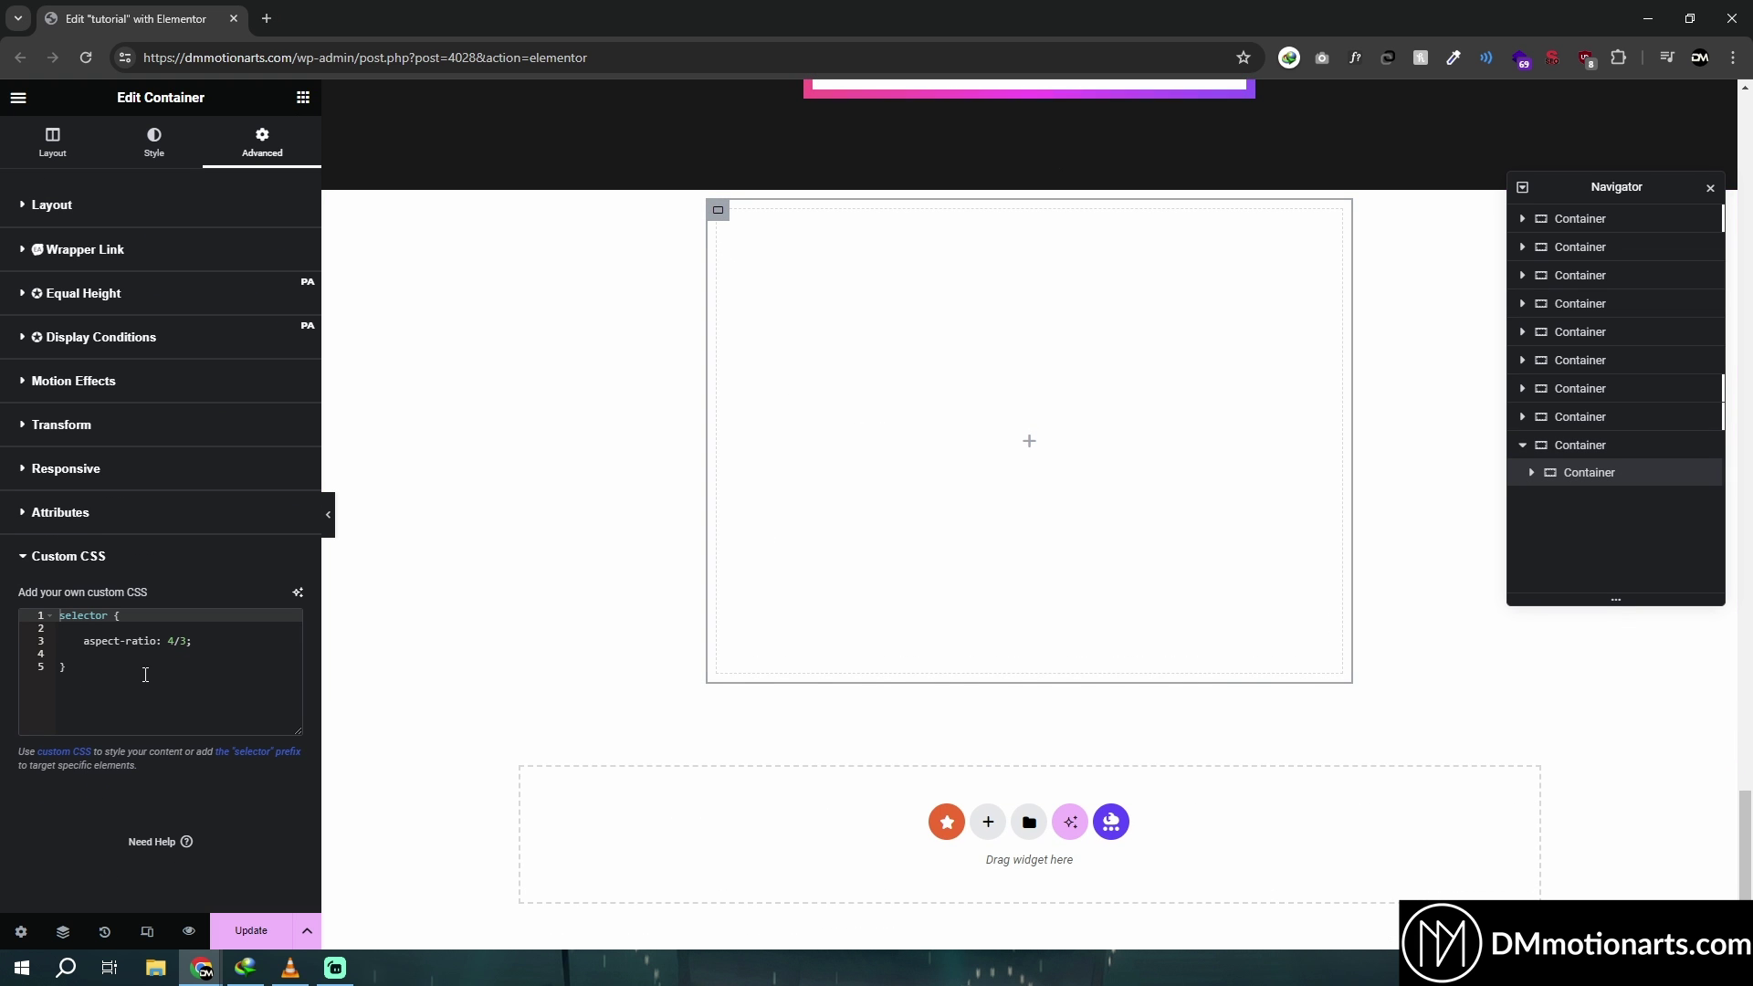
click(177, 640)
key(BackSpace)
text(3)
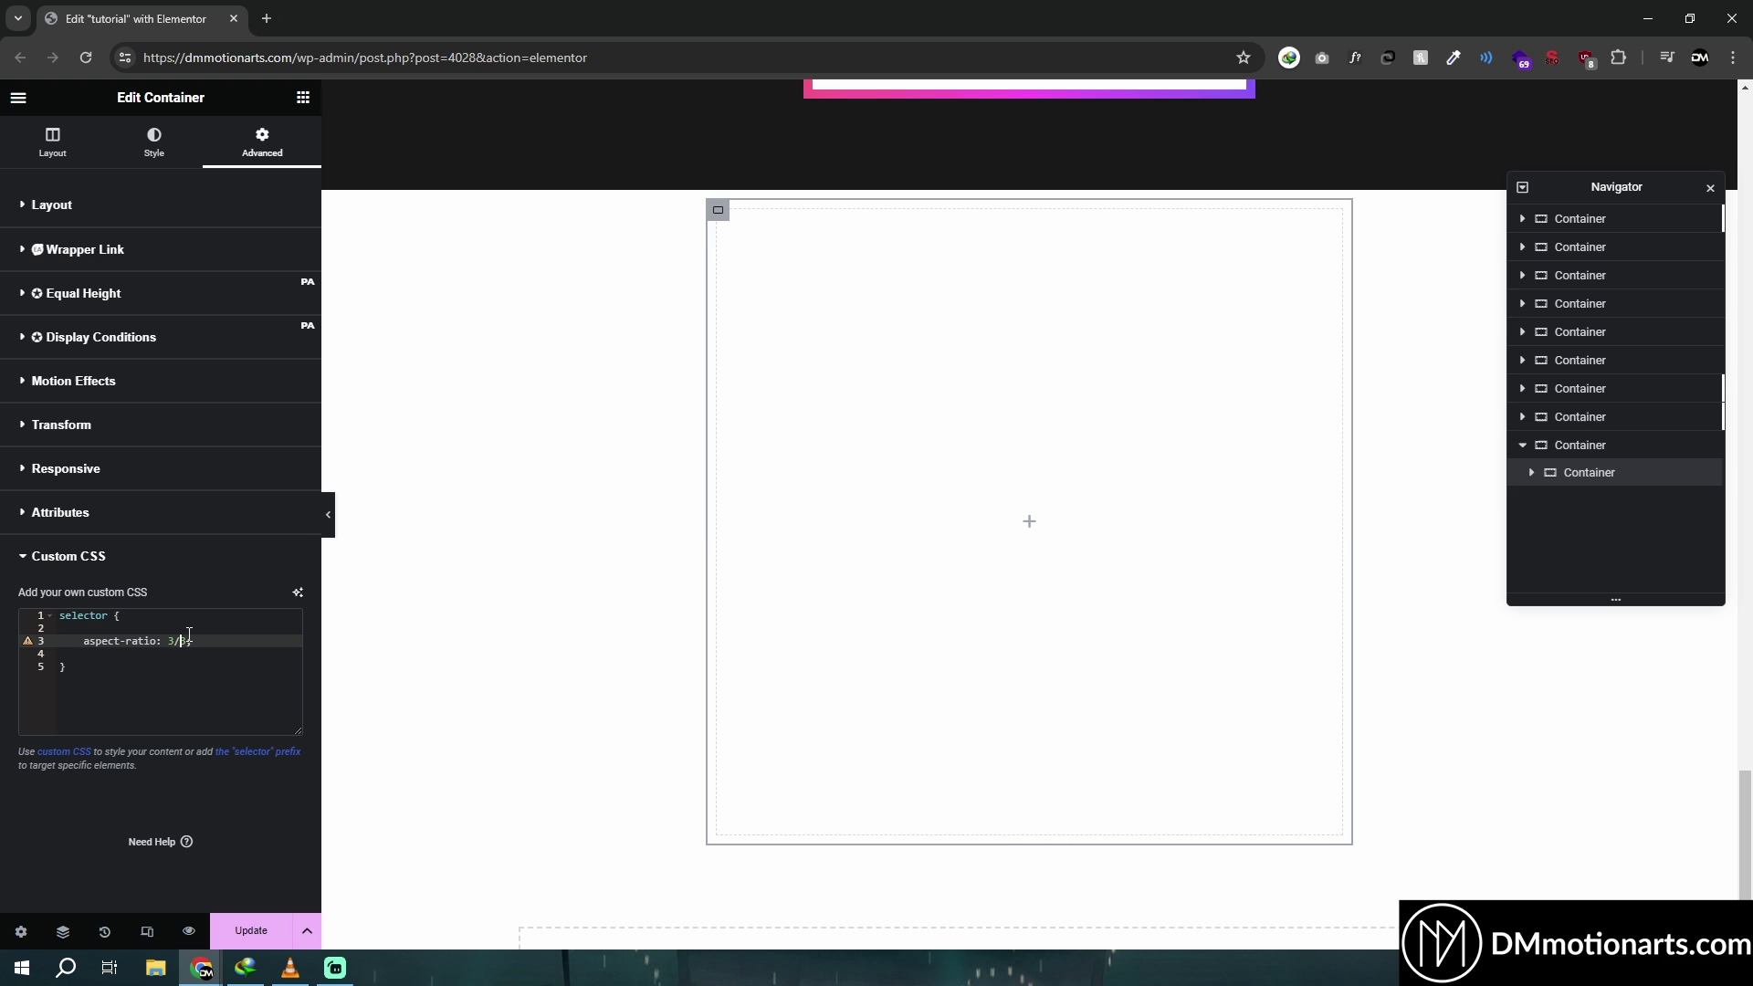
click(189, 640)
key(BackSpace)
text(4)
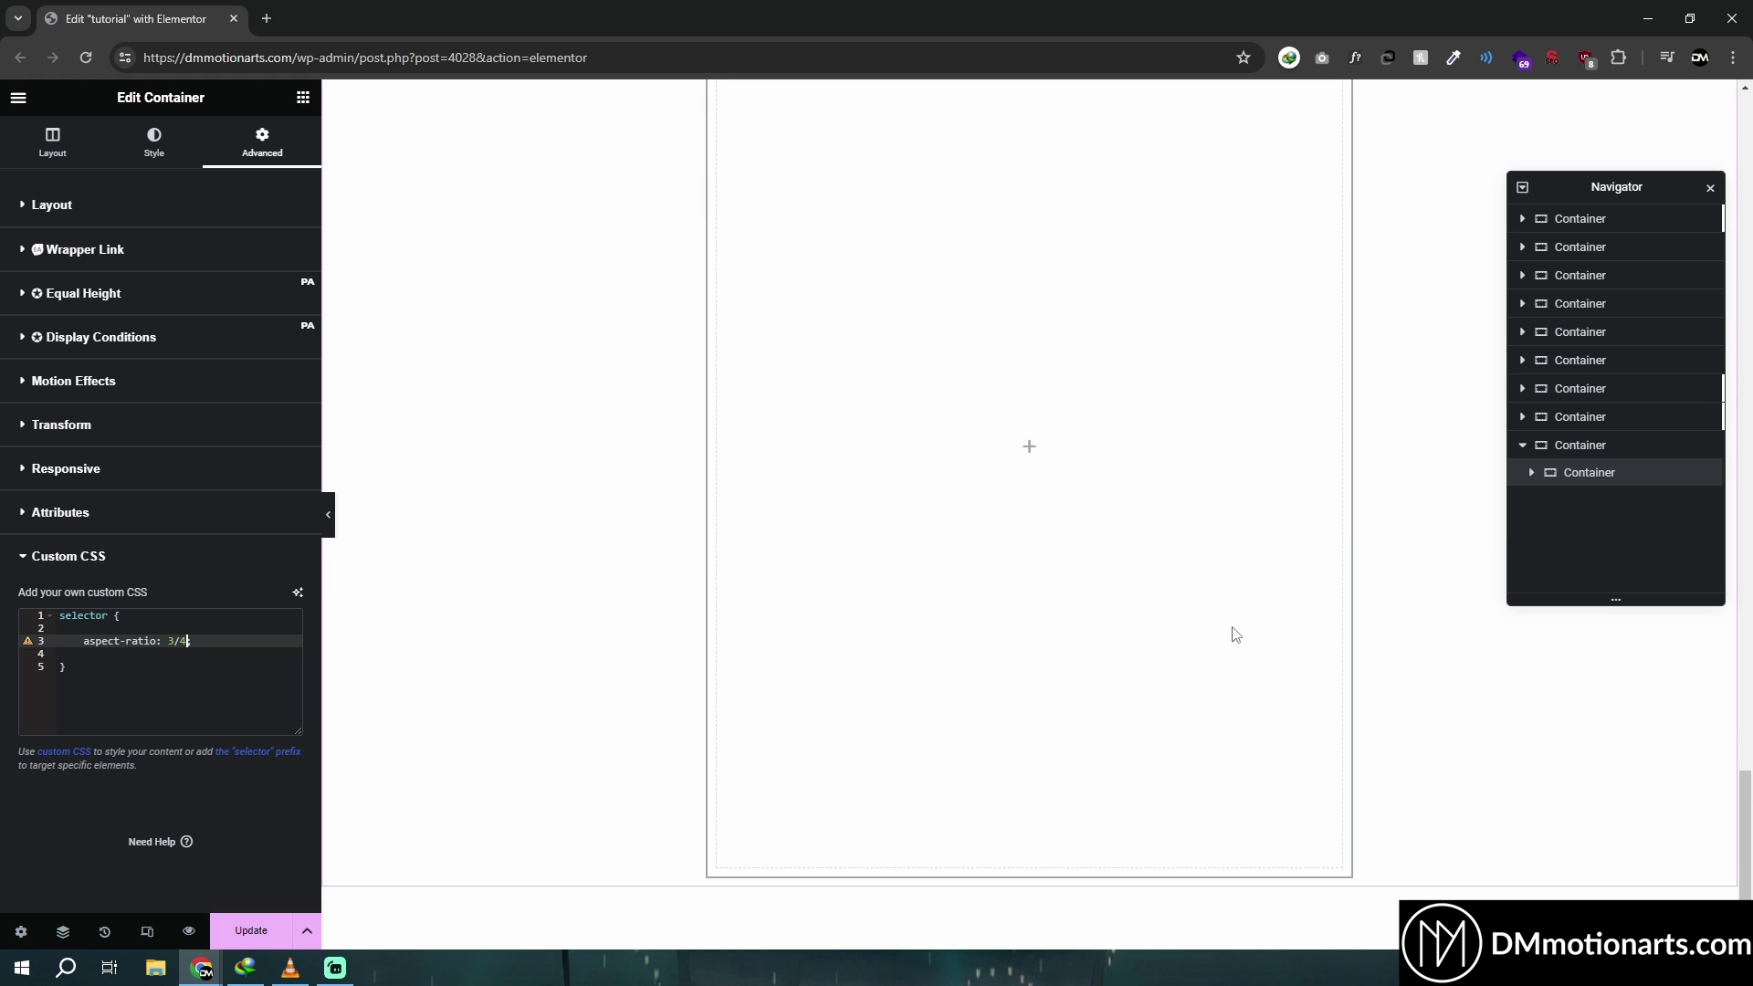
scroll(858, 237, up, 1)
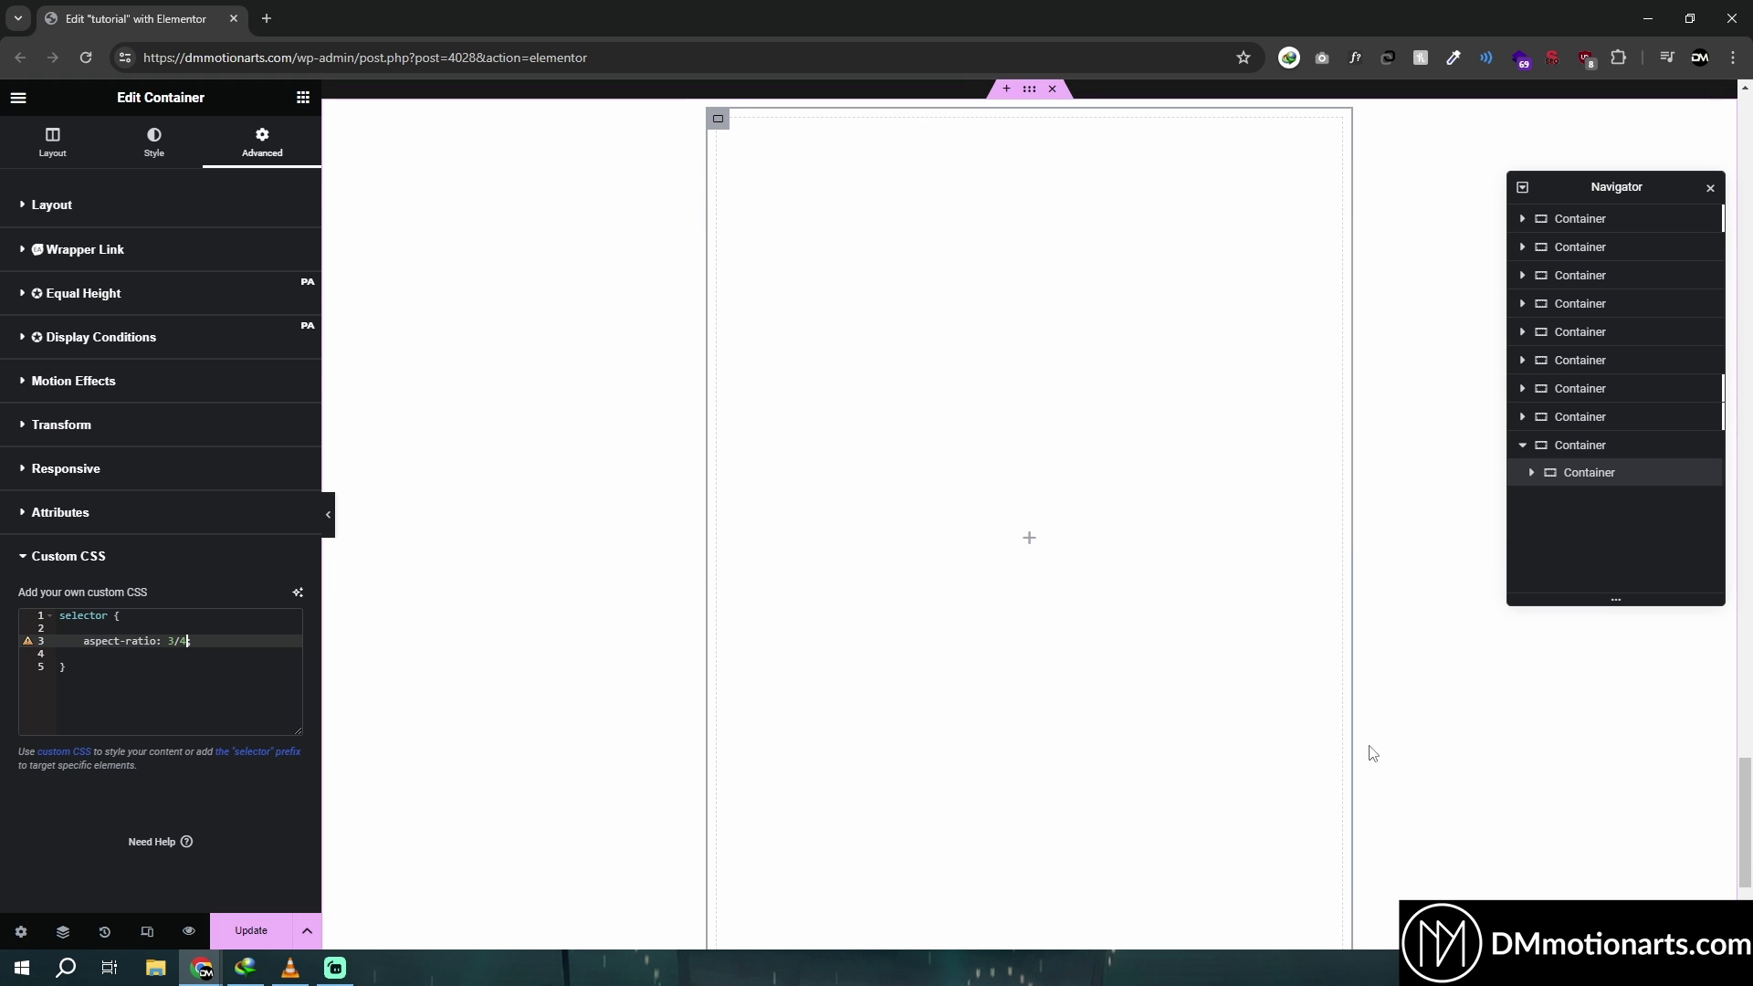
key(BackSpace)
key(BackSpace)
key(BackSpace)
text(1)
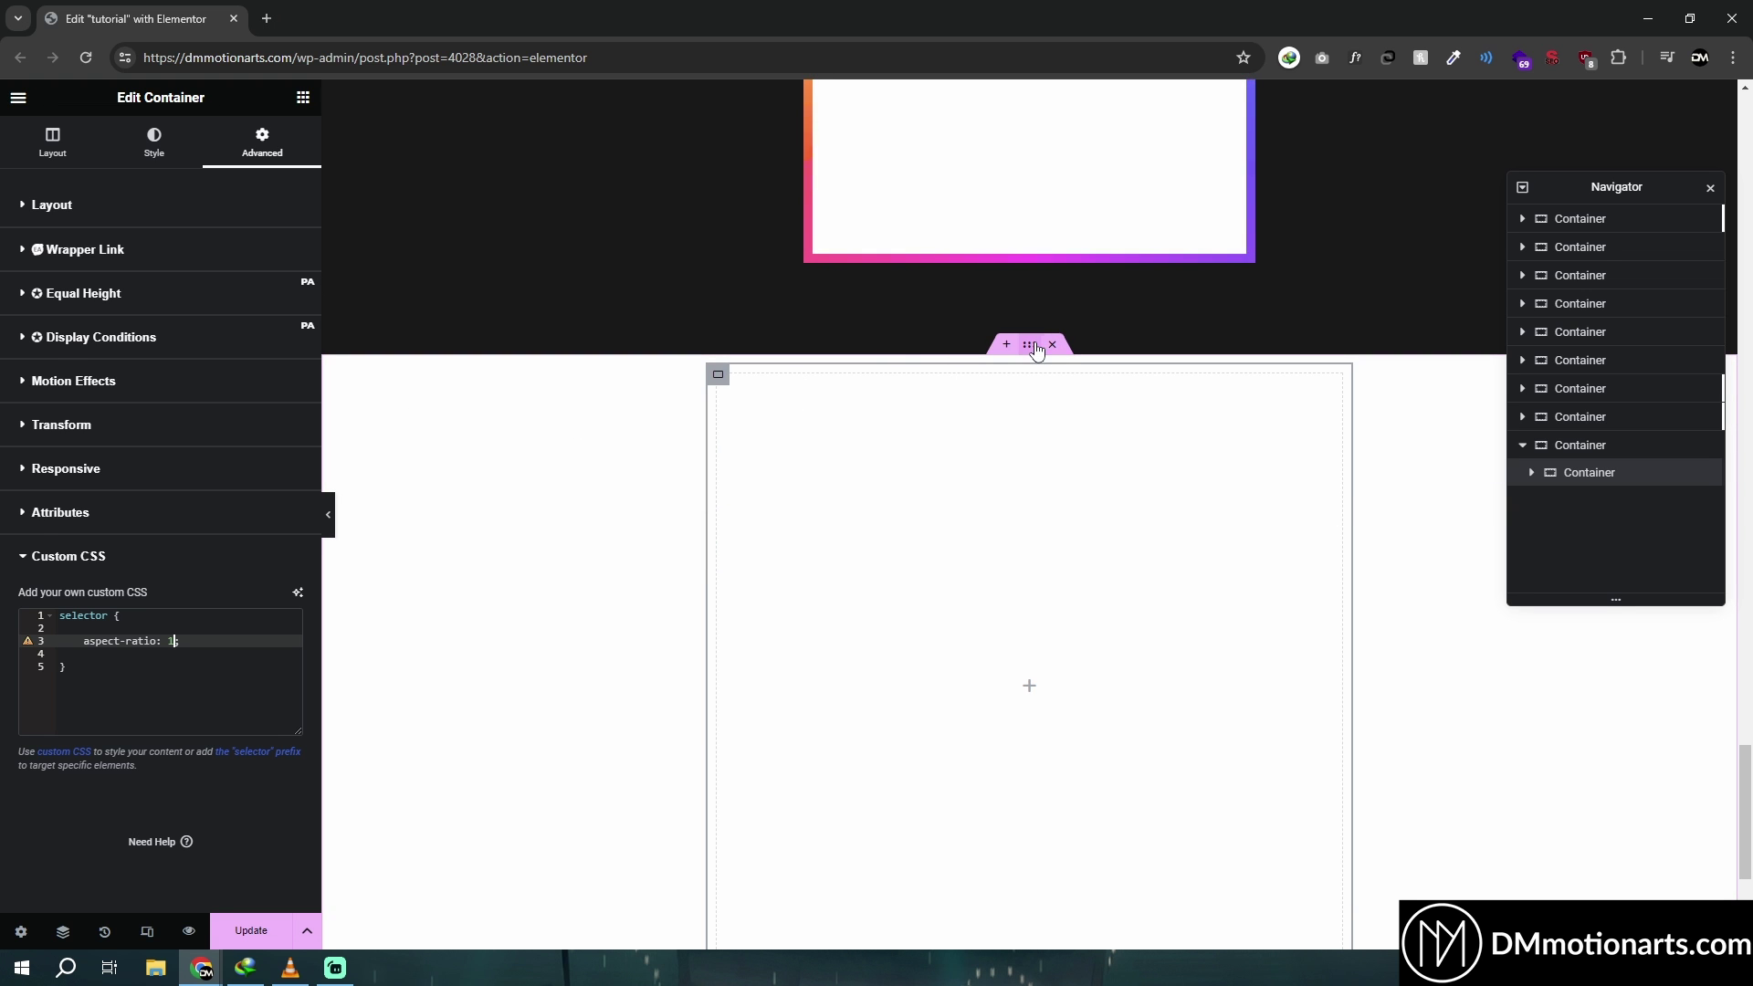
Set the row container's layout width to 1500 px
click(88, 155)
double_click(260, 372)
text(1500)
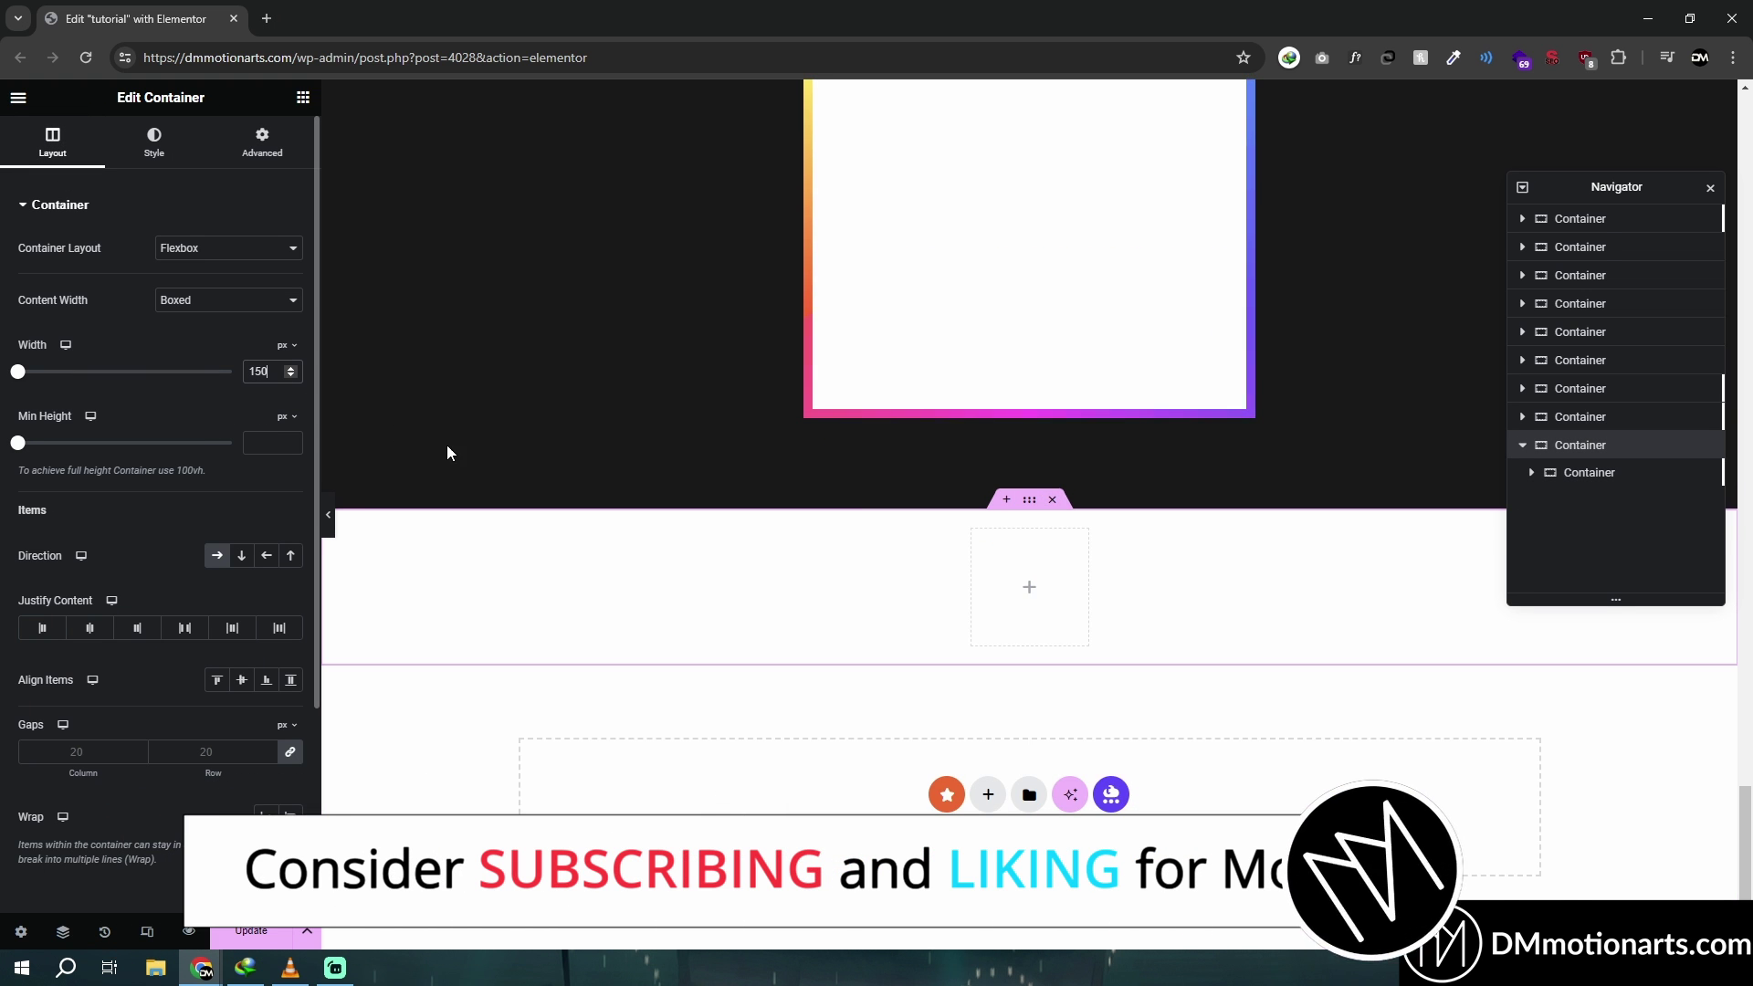
Duplicate the square container three times so four sit in the row, then select the parent
right_click(386, 373)
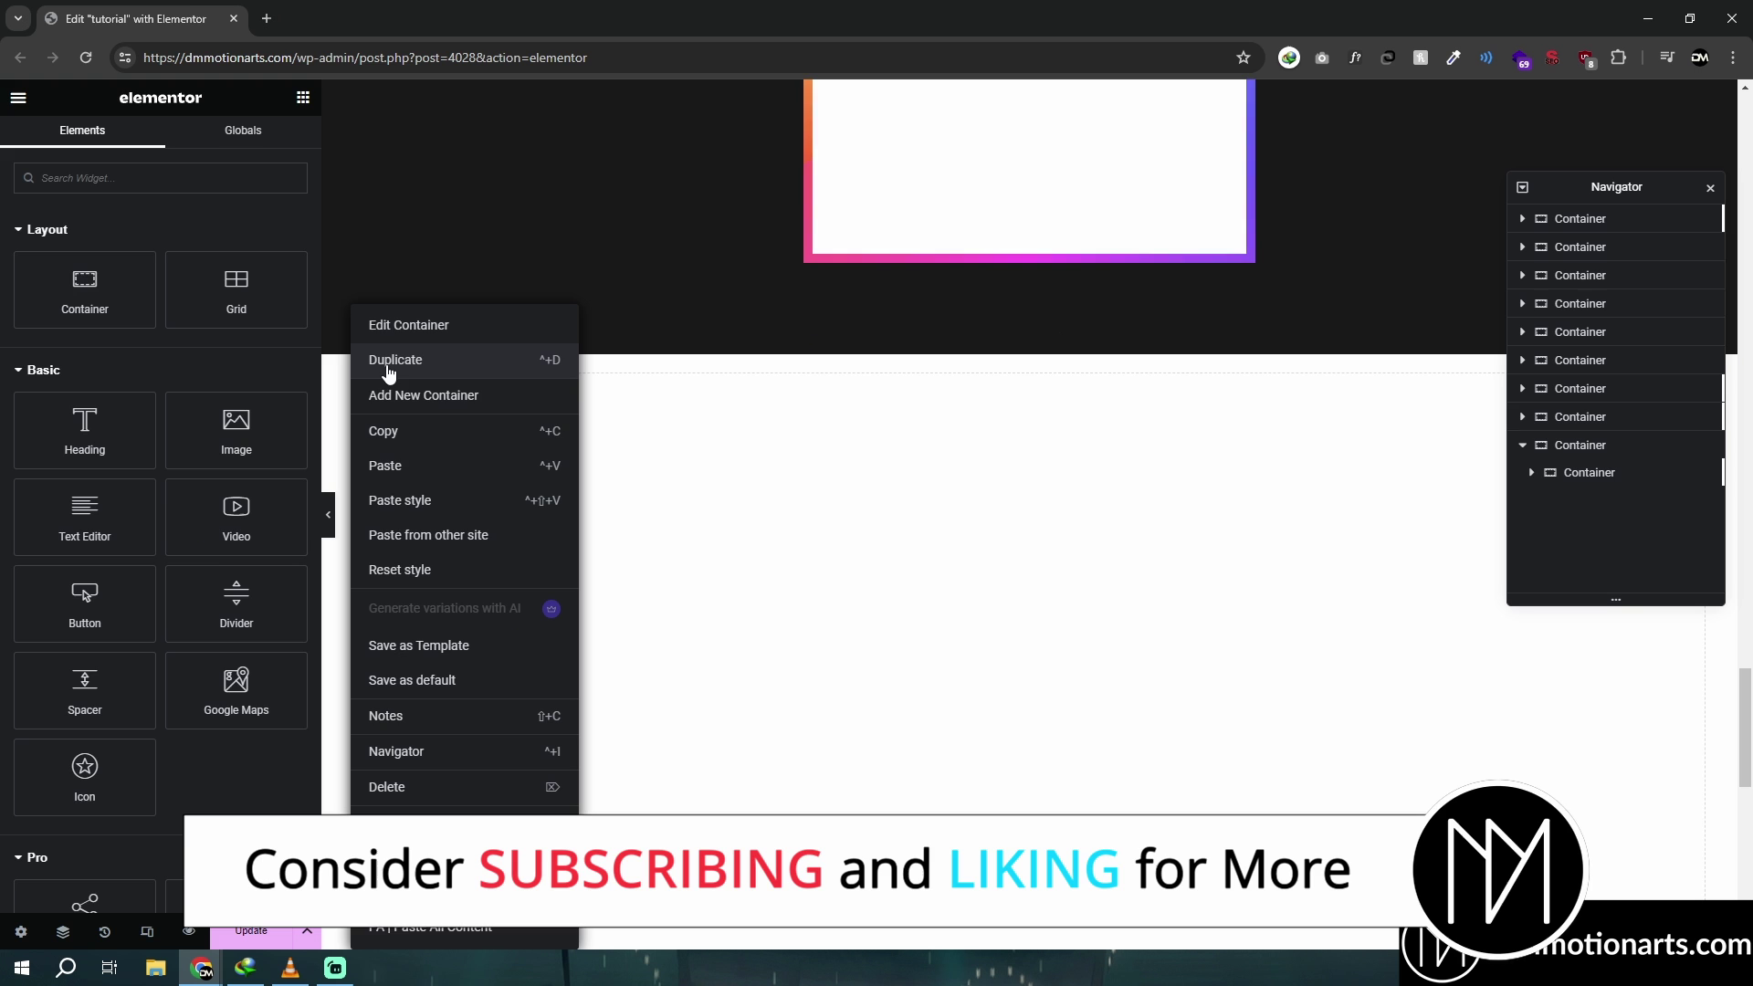
click(355, 374)
right_click(389, 378)
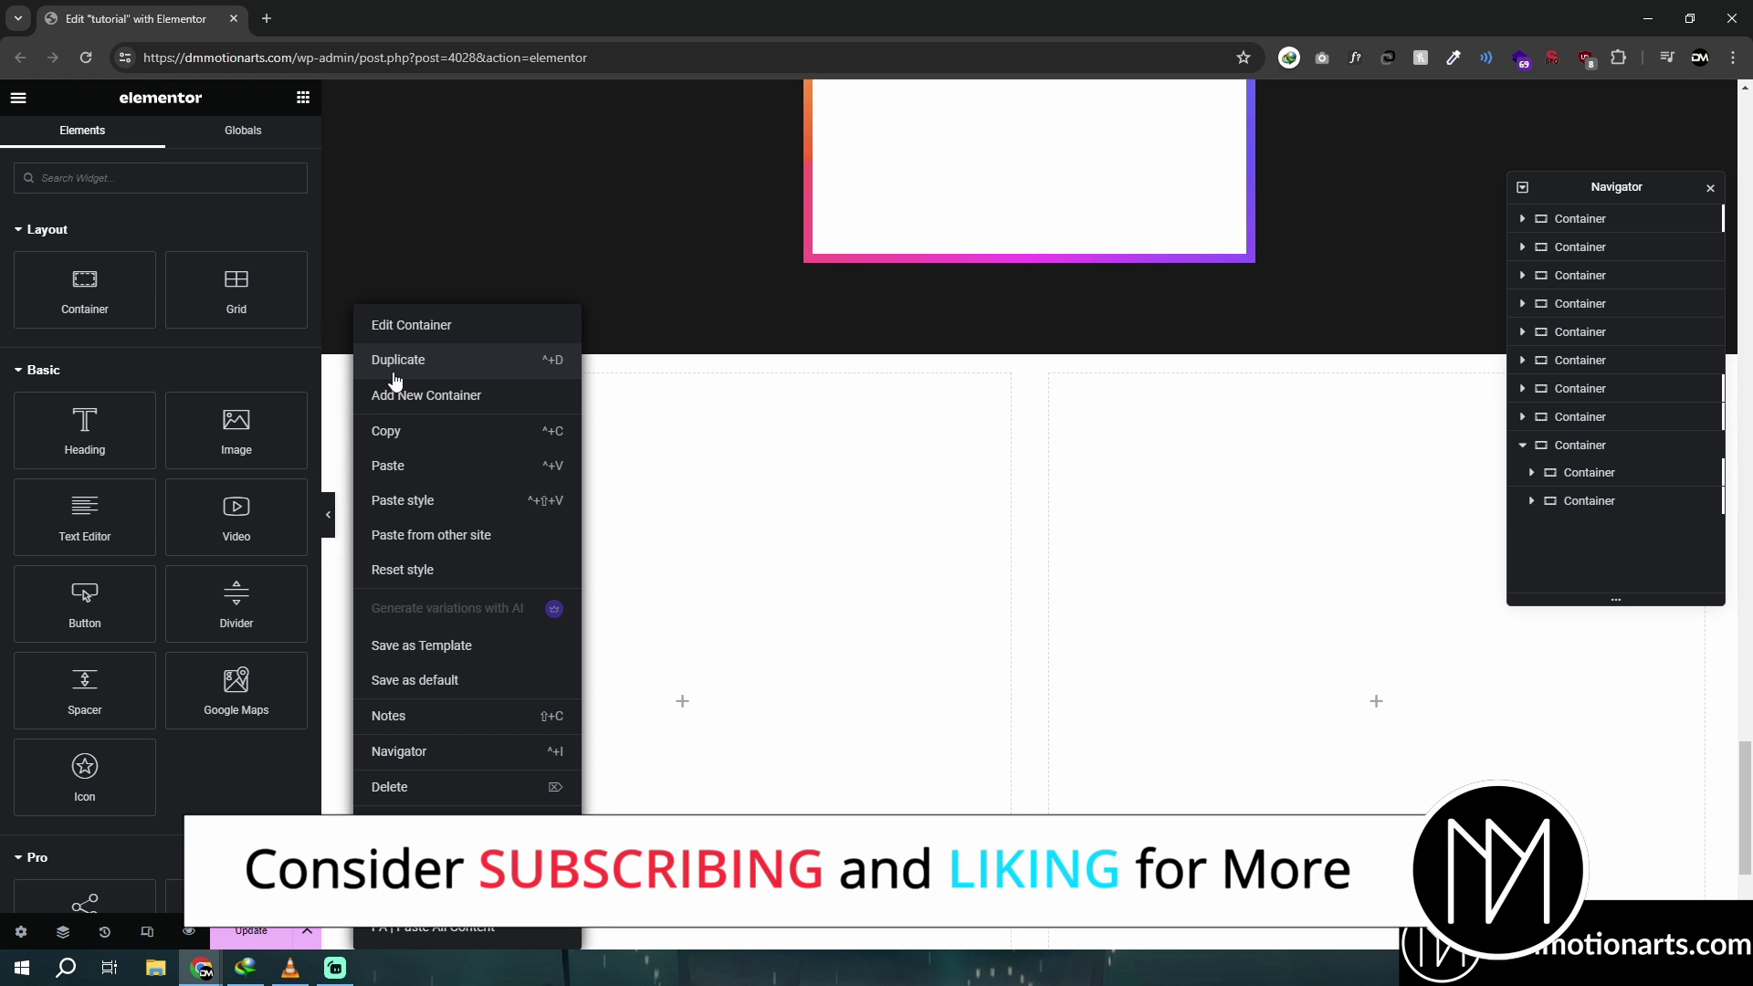
click(355, 374)
right_click(379, 374)
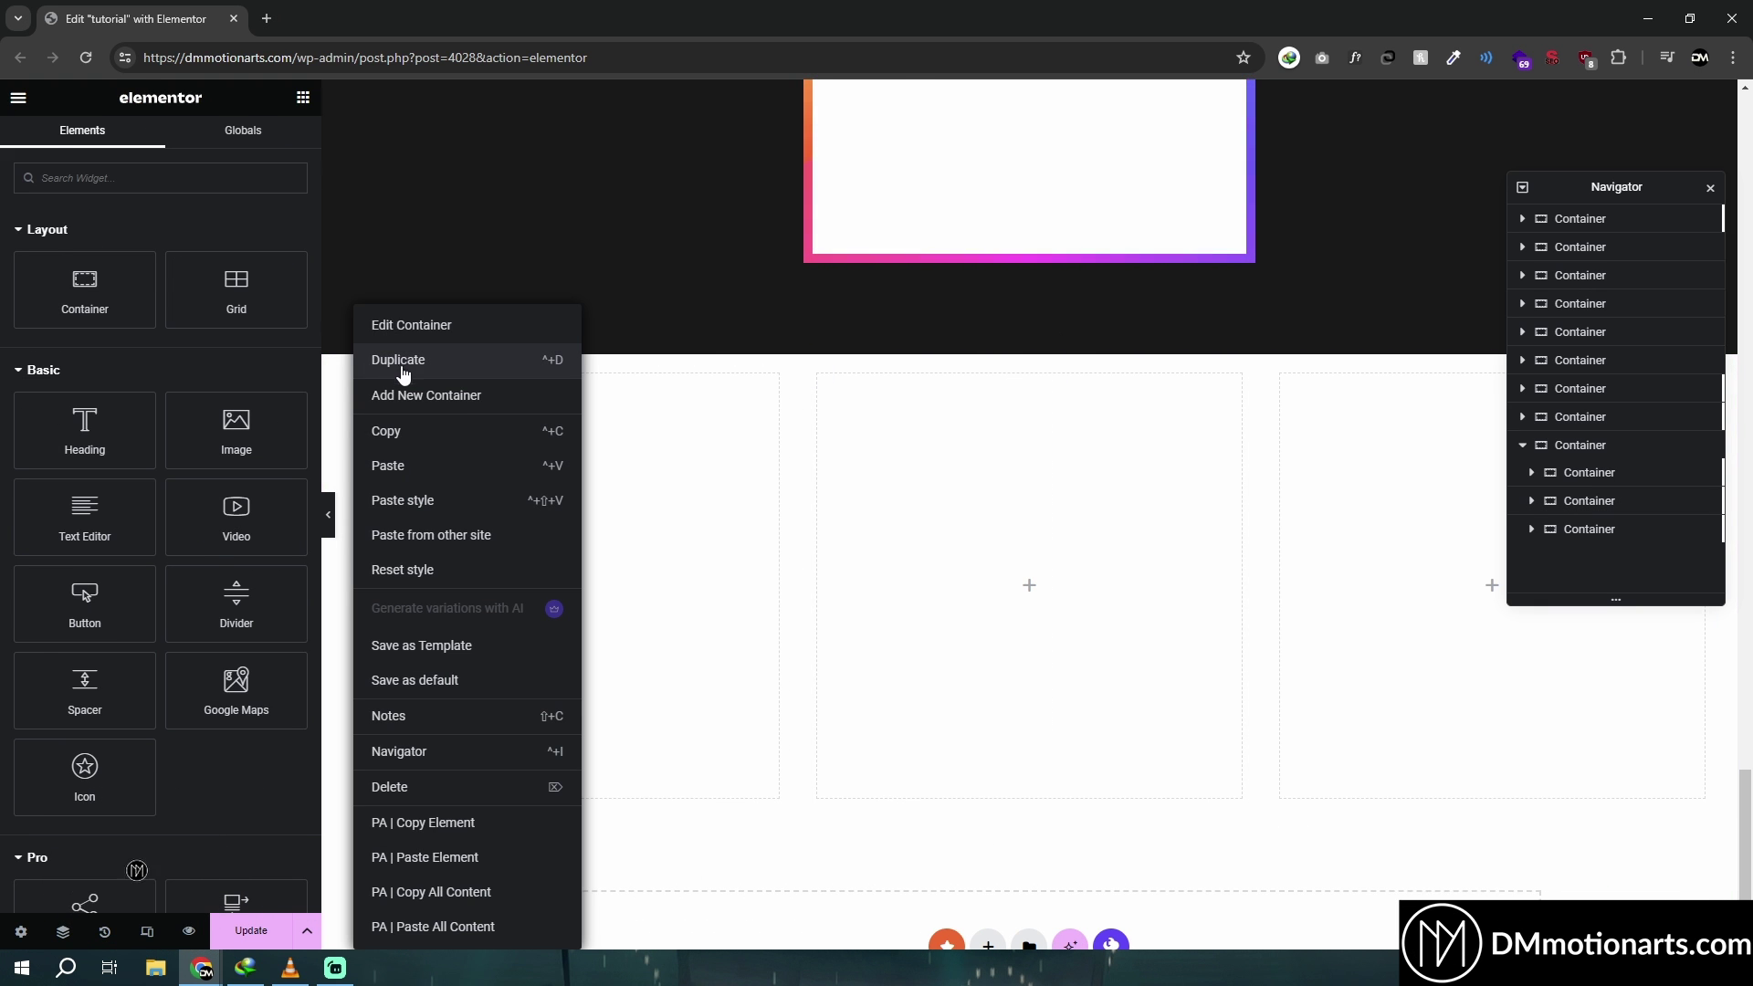
click(390, 370)
click(1031, 659)
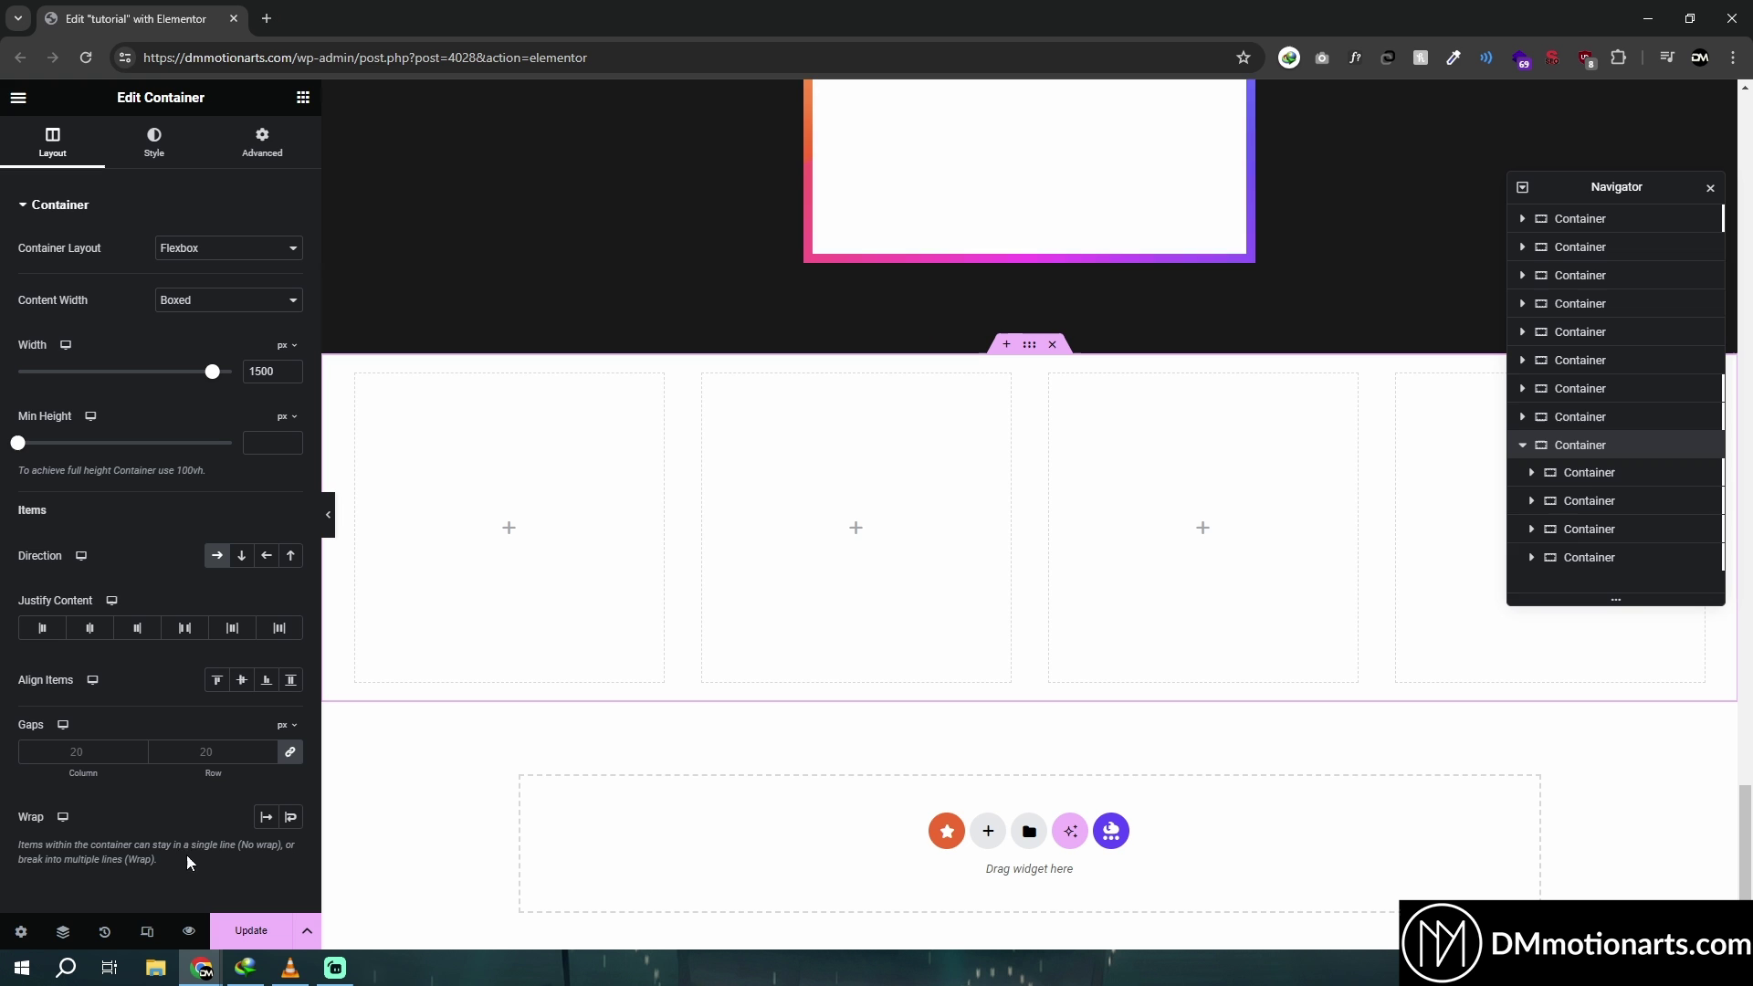
Set the row container's tablet Direction to column, check mobile, then return to desktop preview
click(147, 931)
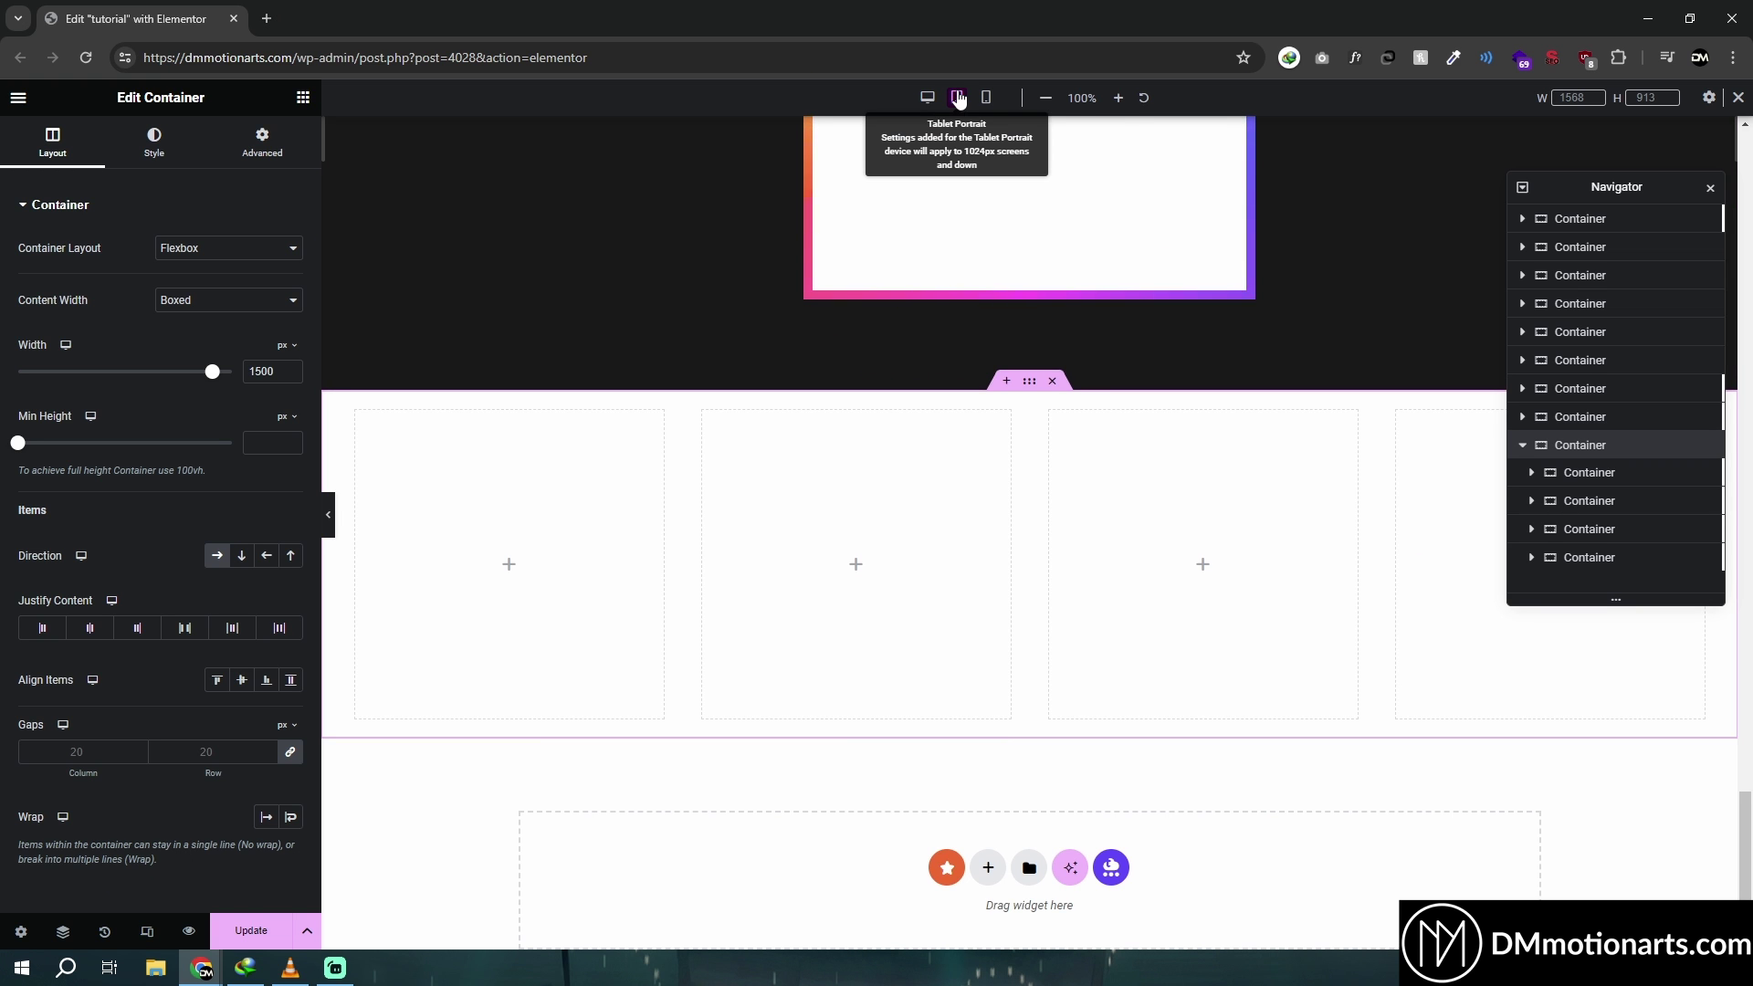
click(958, 97)
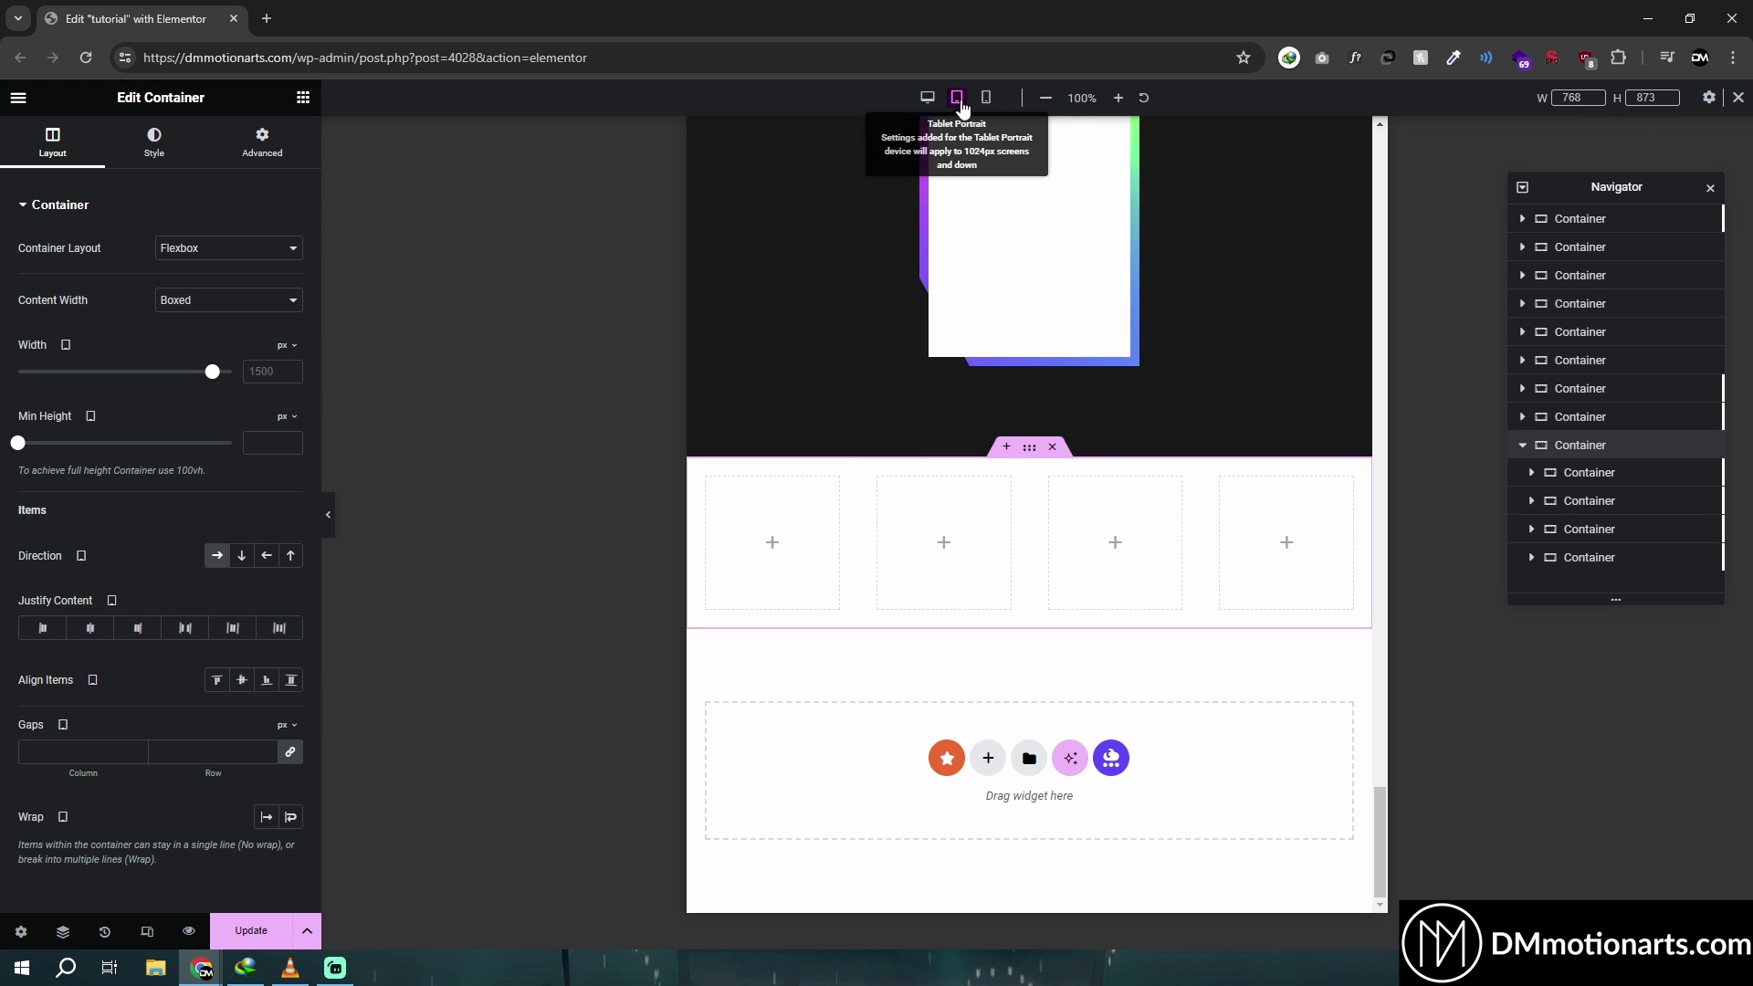
click(253, 557)
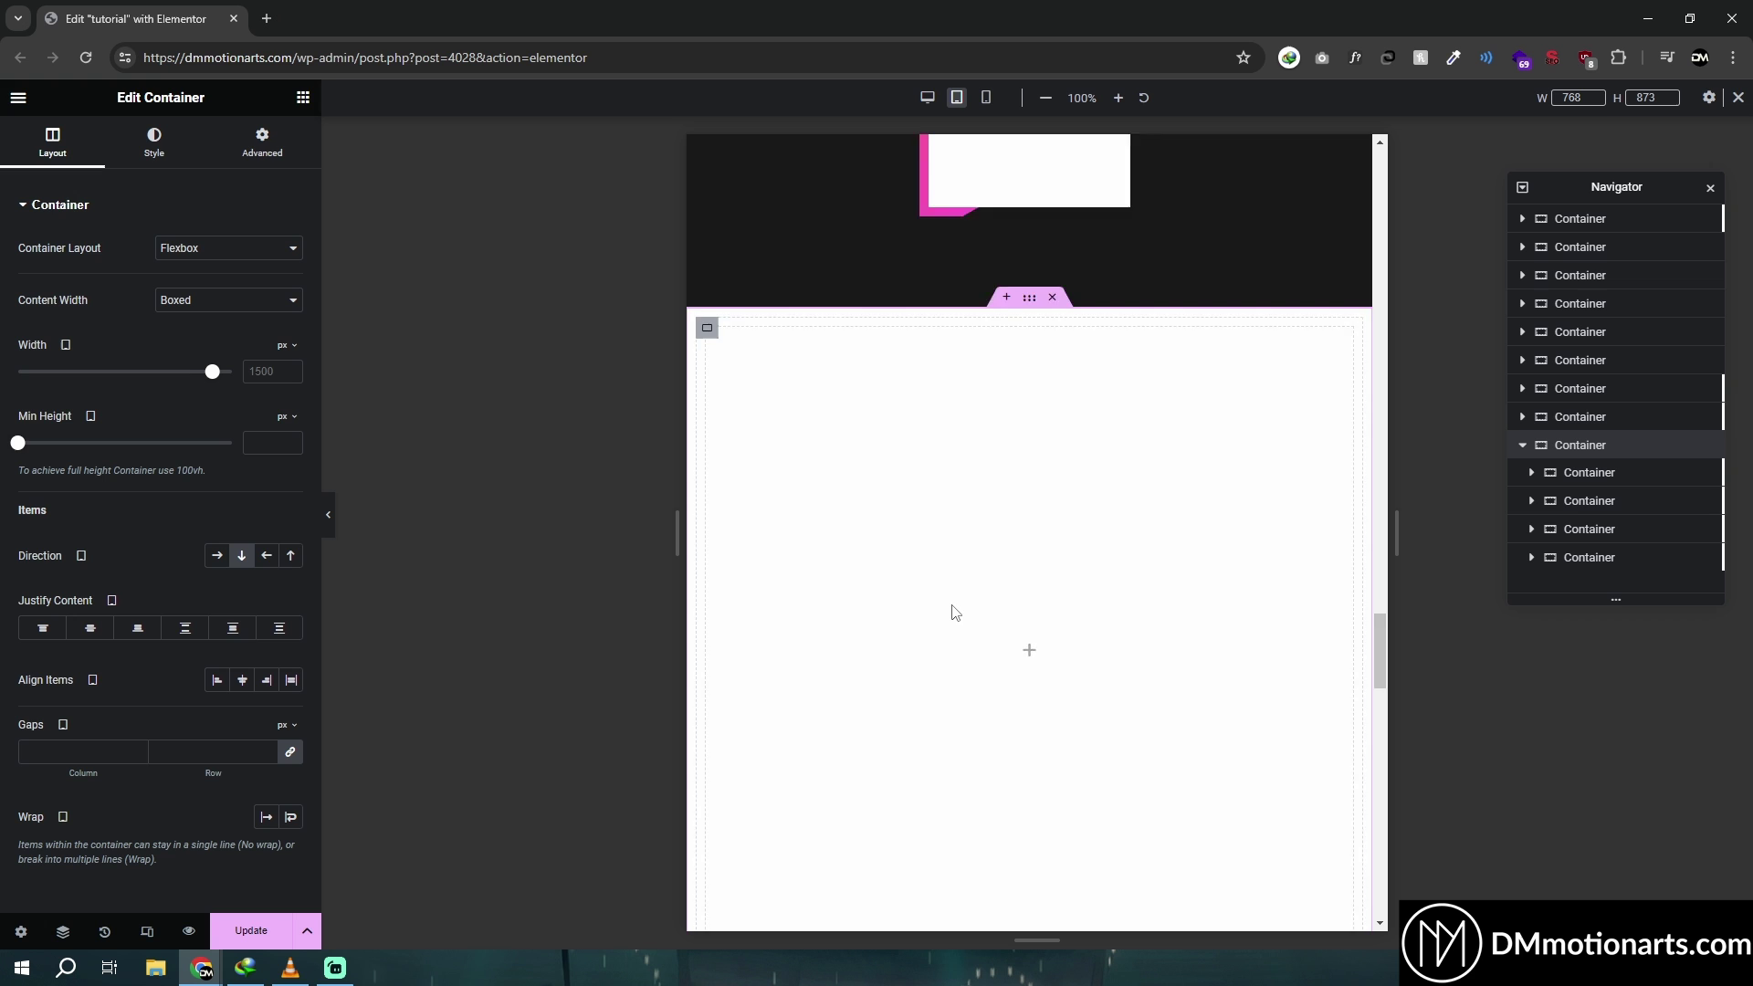
click(986, 97)
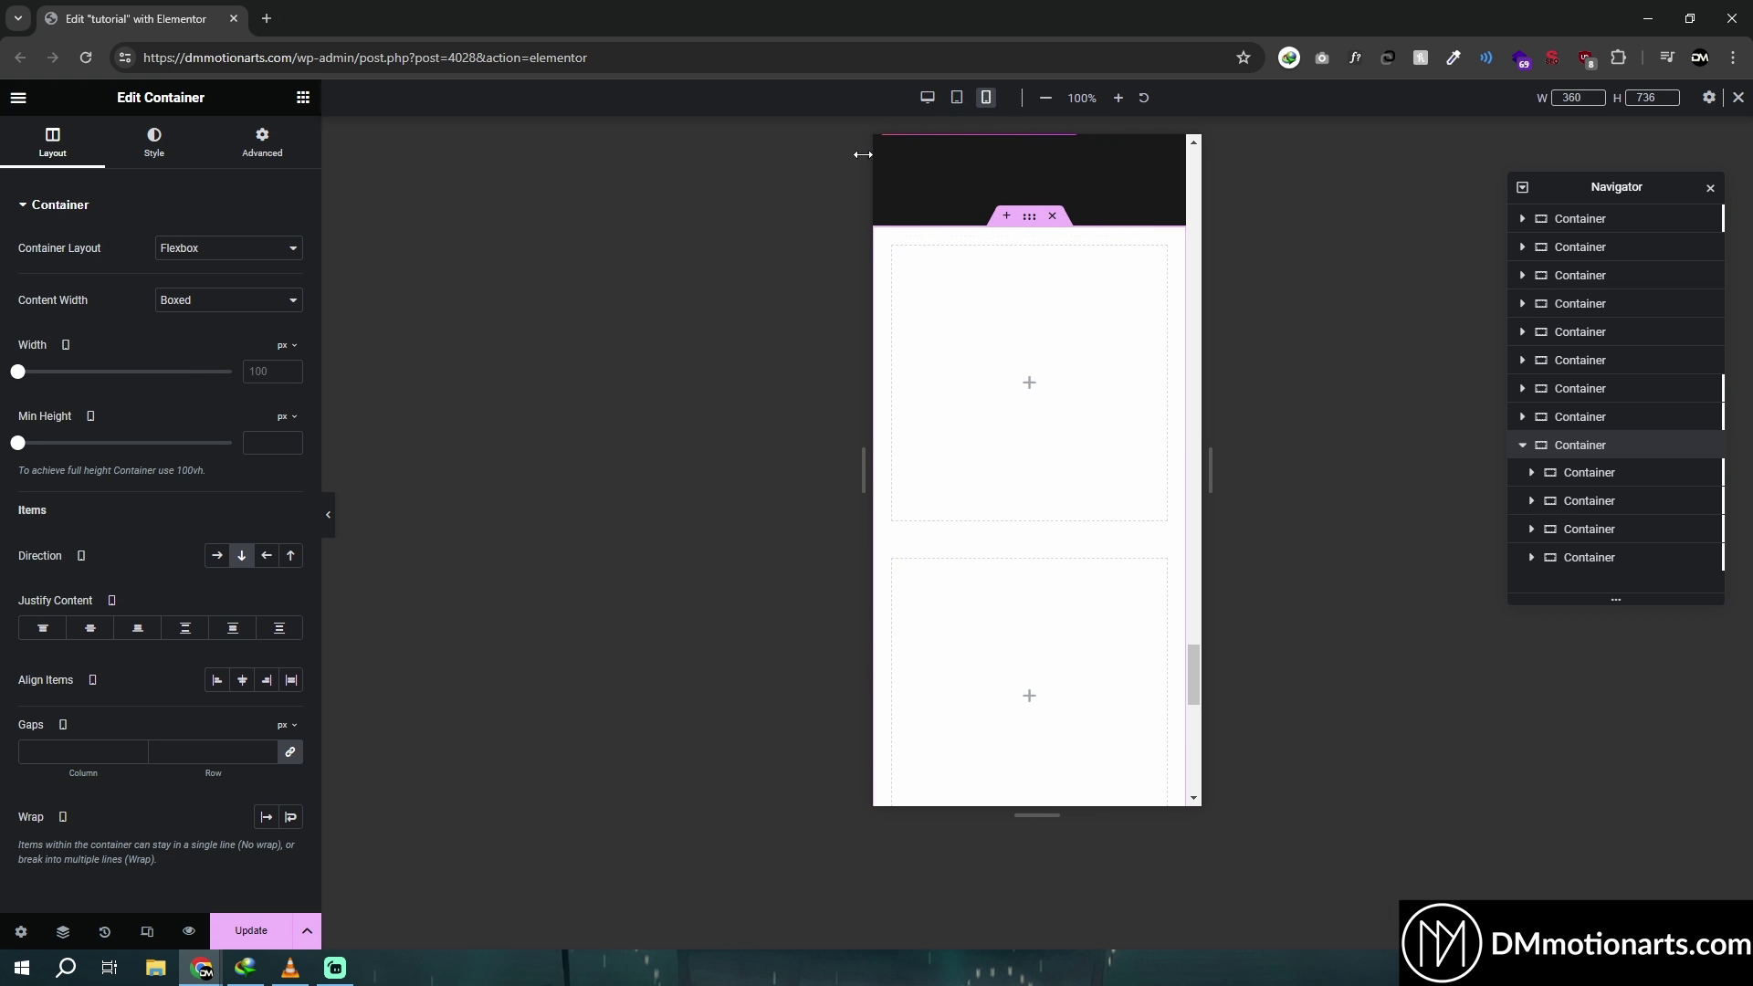
click(927, 97)
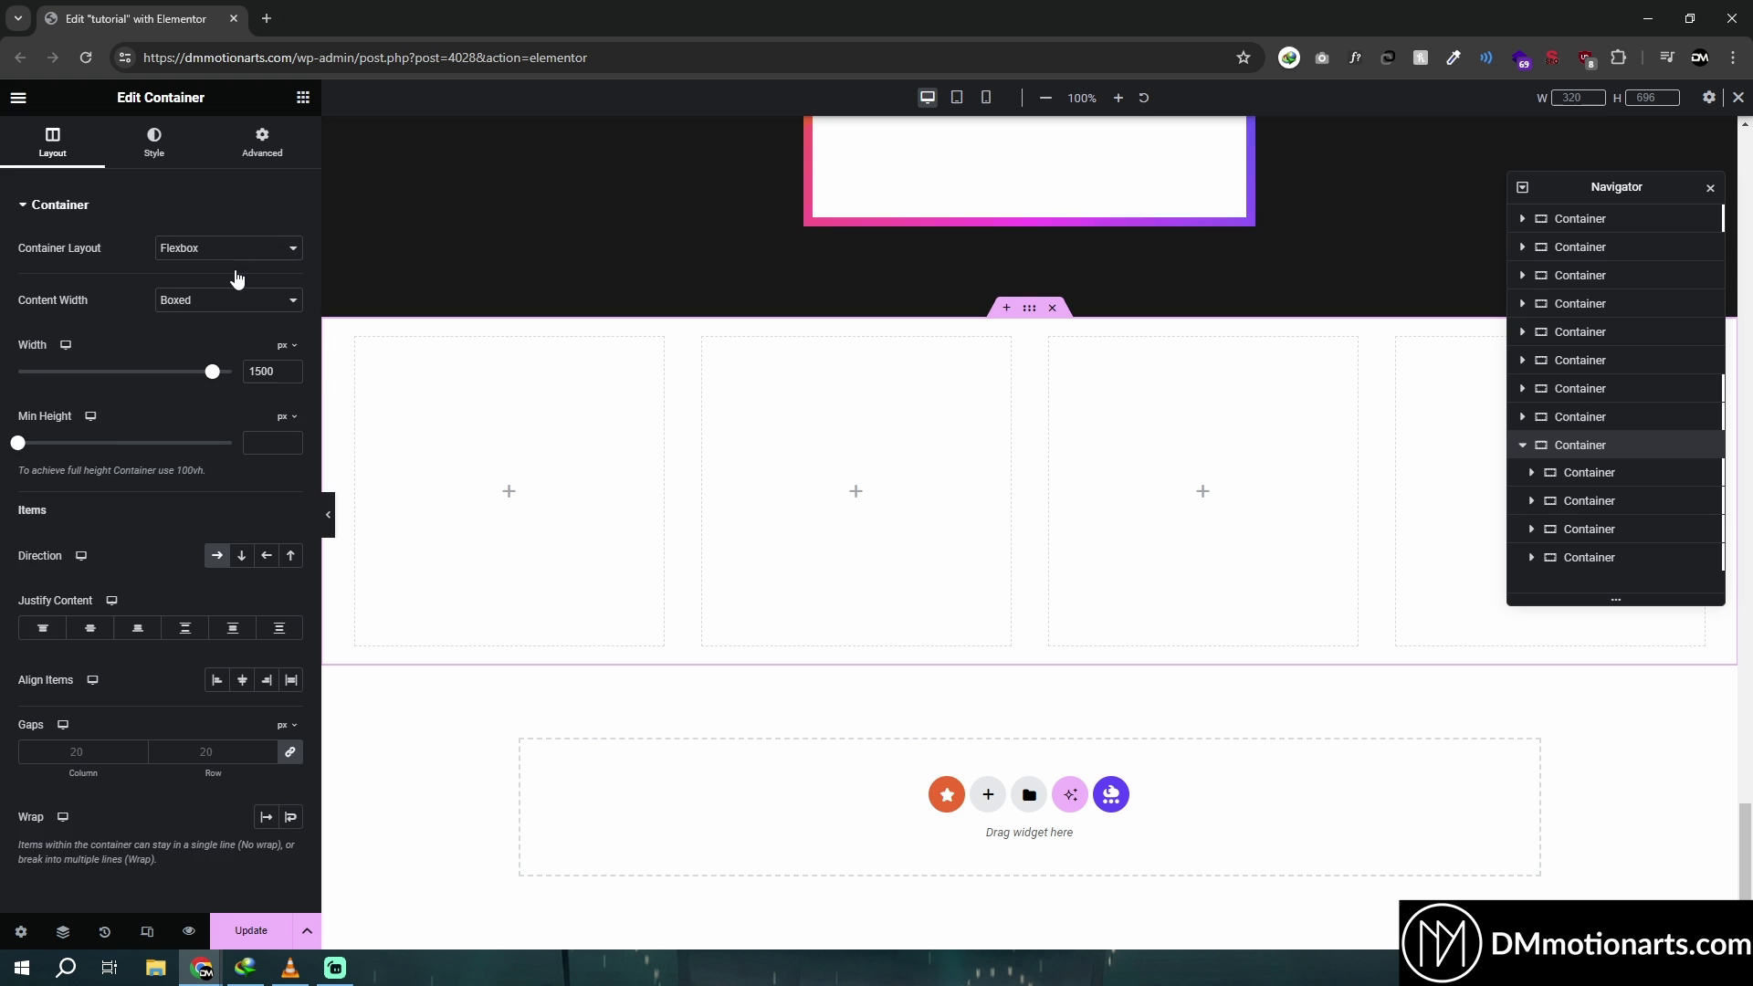
Drag an Image widget into the first square container, duplicate it twice, and delete one copy
click(303, 98)
drag(236, 429, 556, 501)
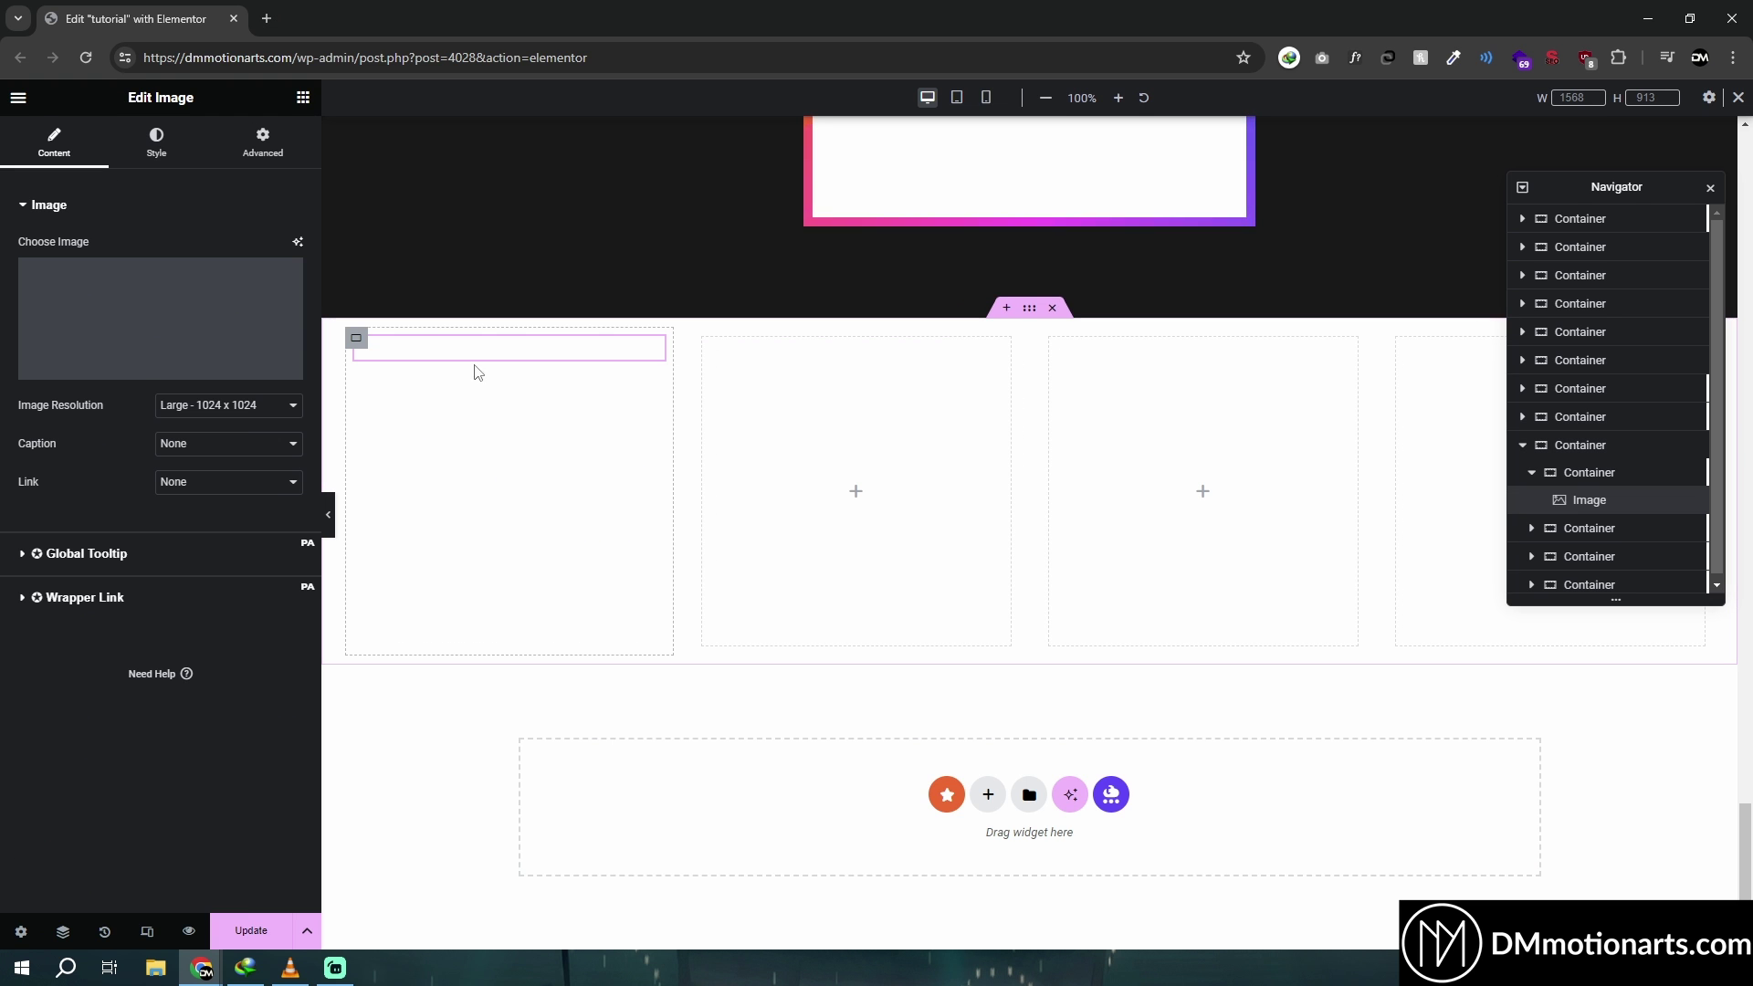
right_click(468, 369)
click(497, 422)
right_click(506, 531)
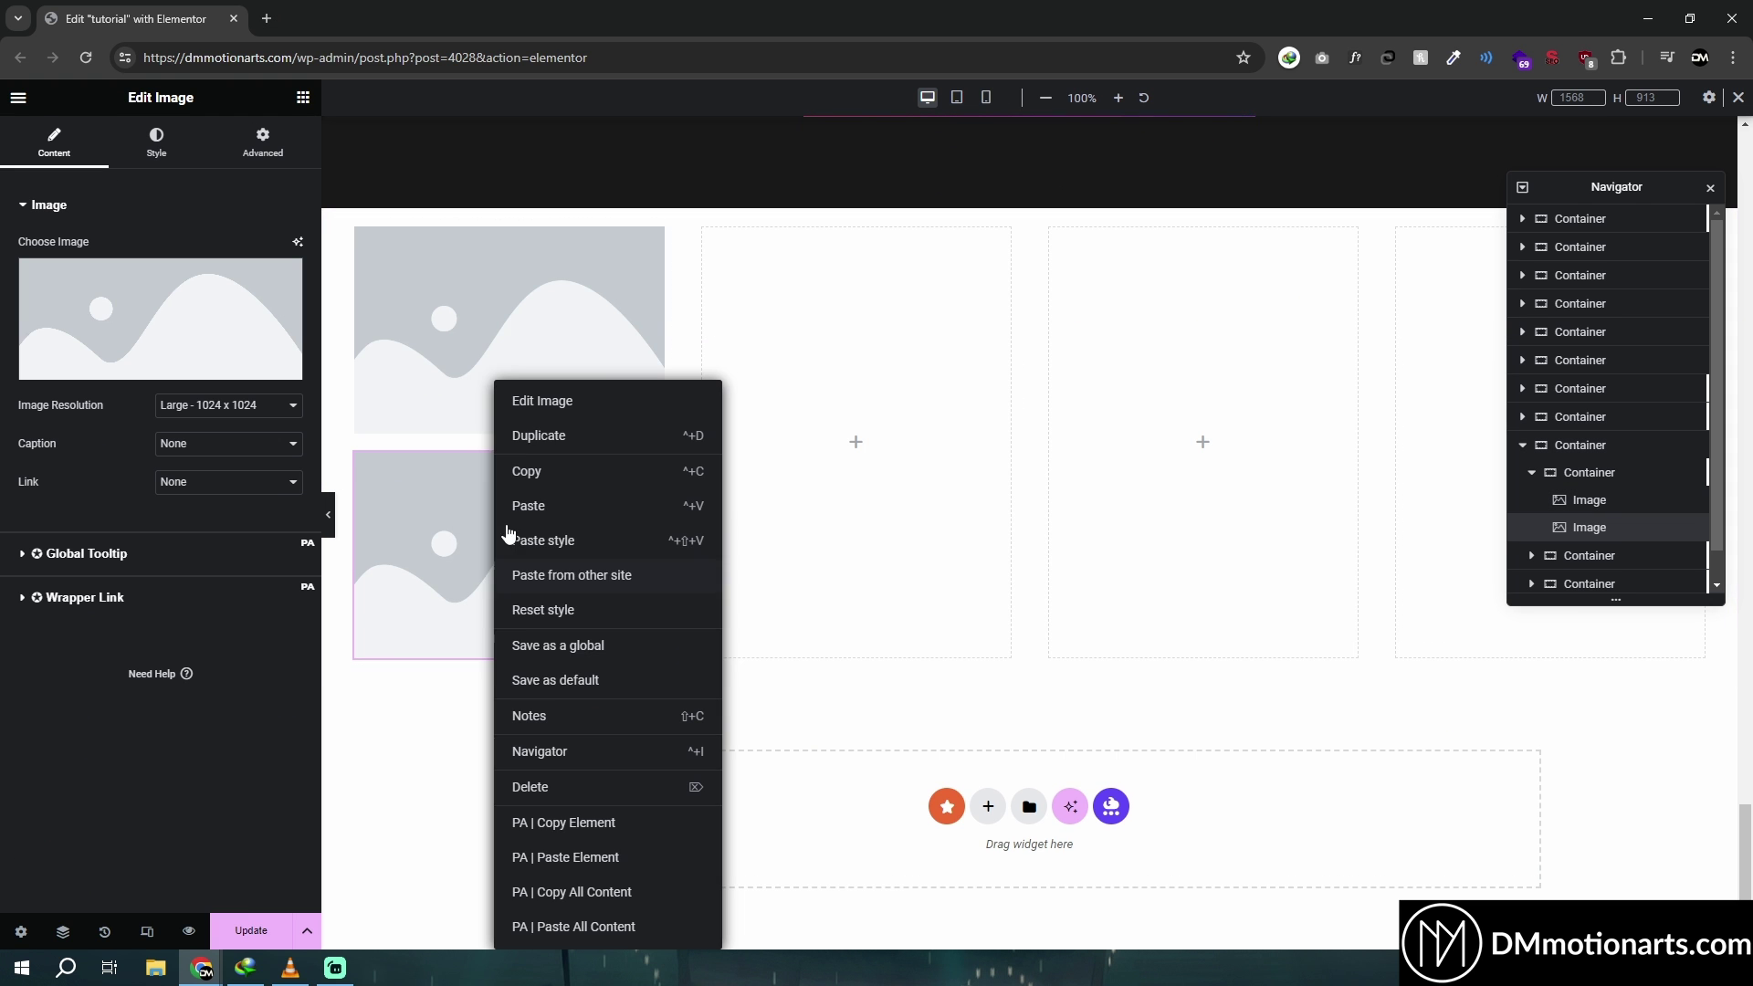
click(544, 434)
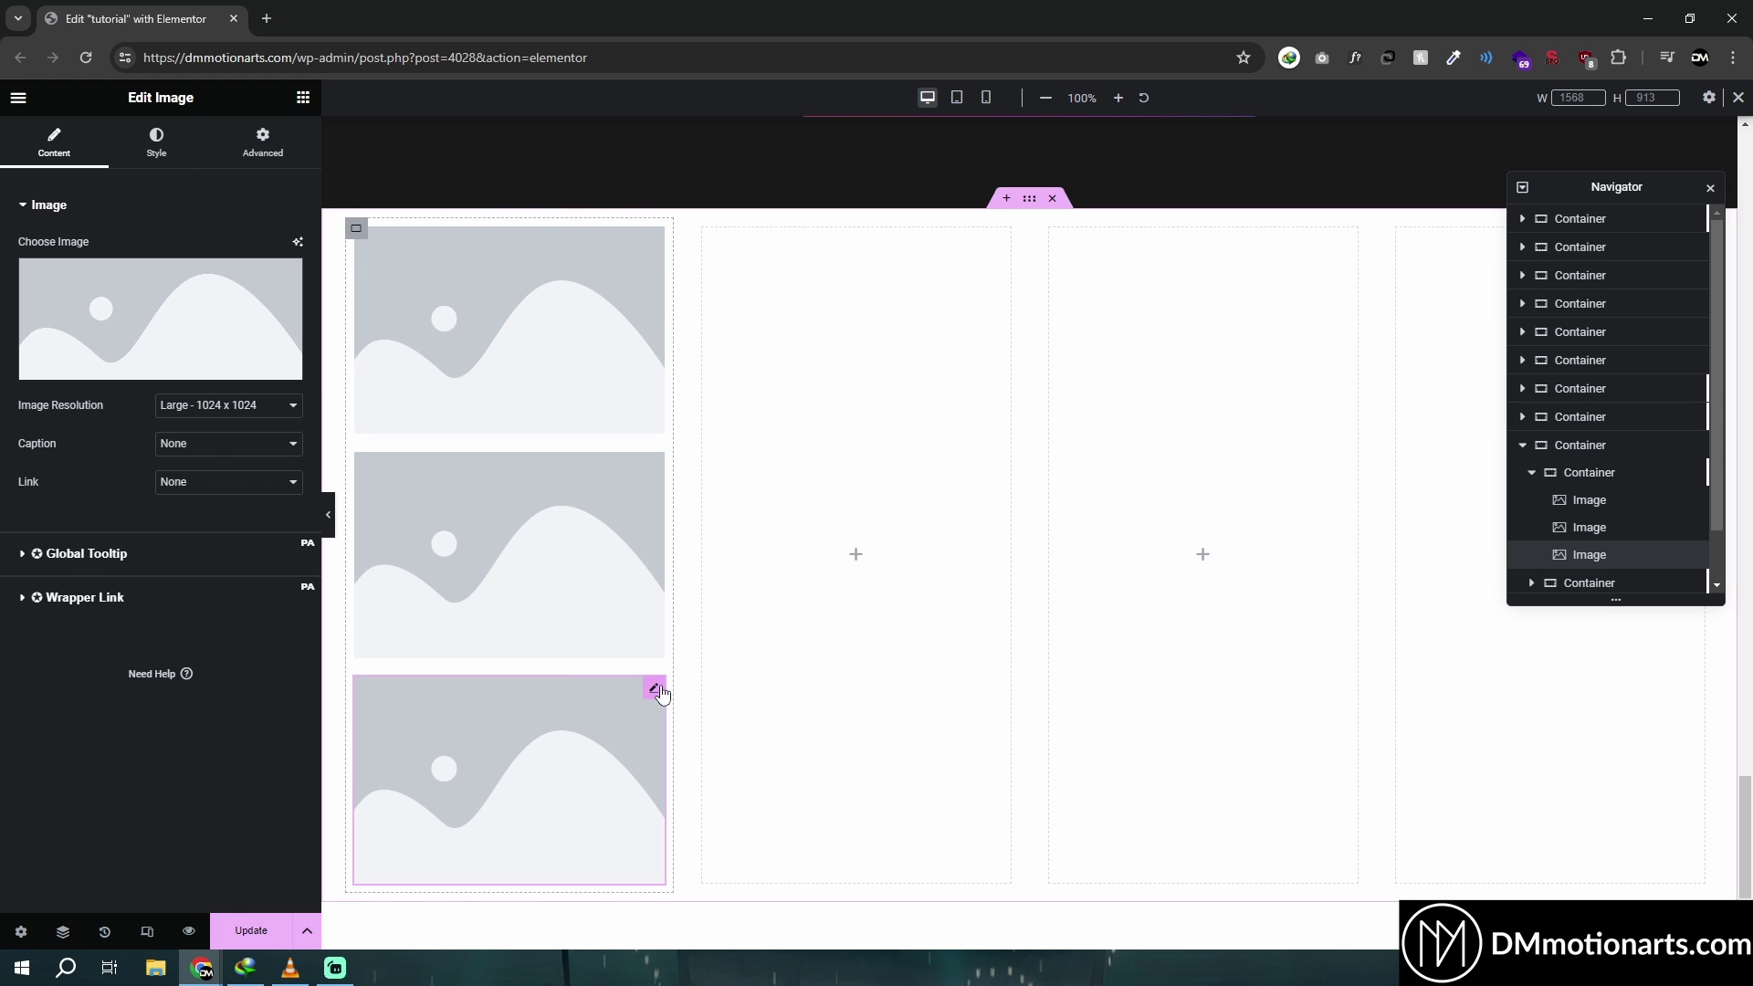
key(Delete)
key(Delete)
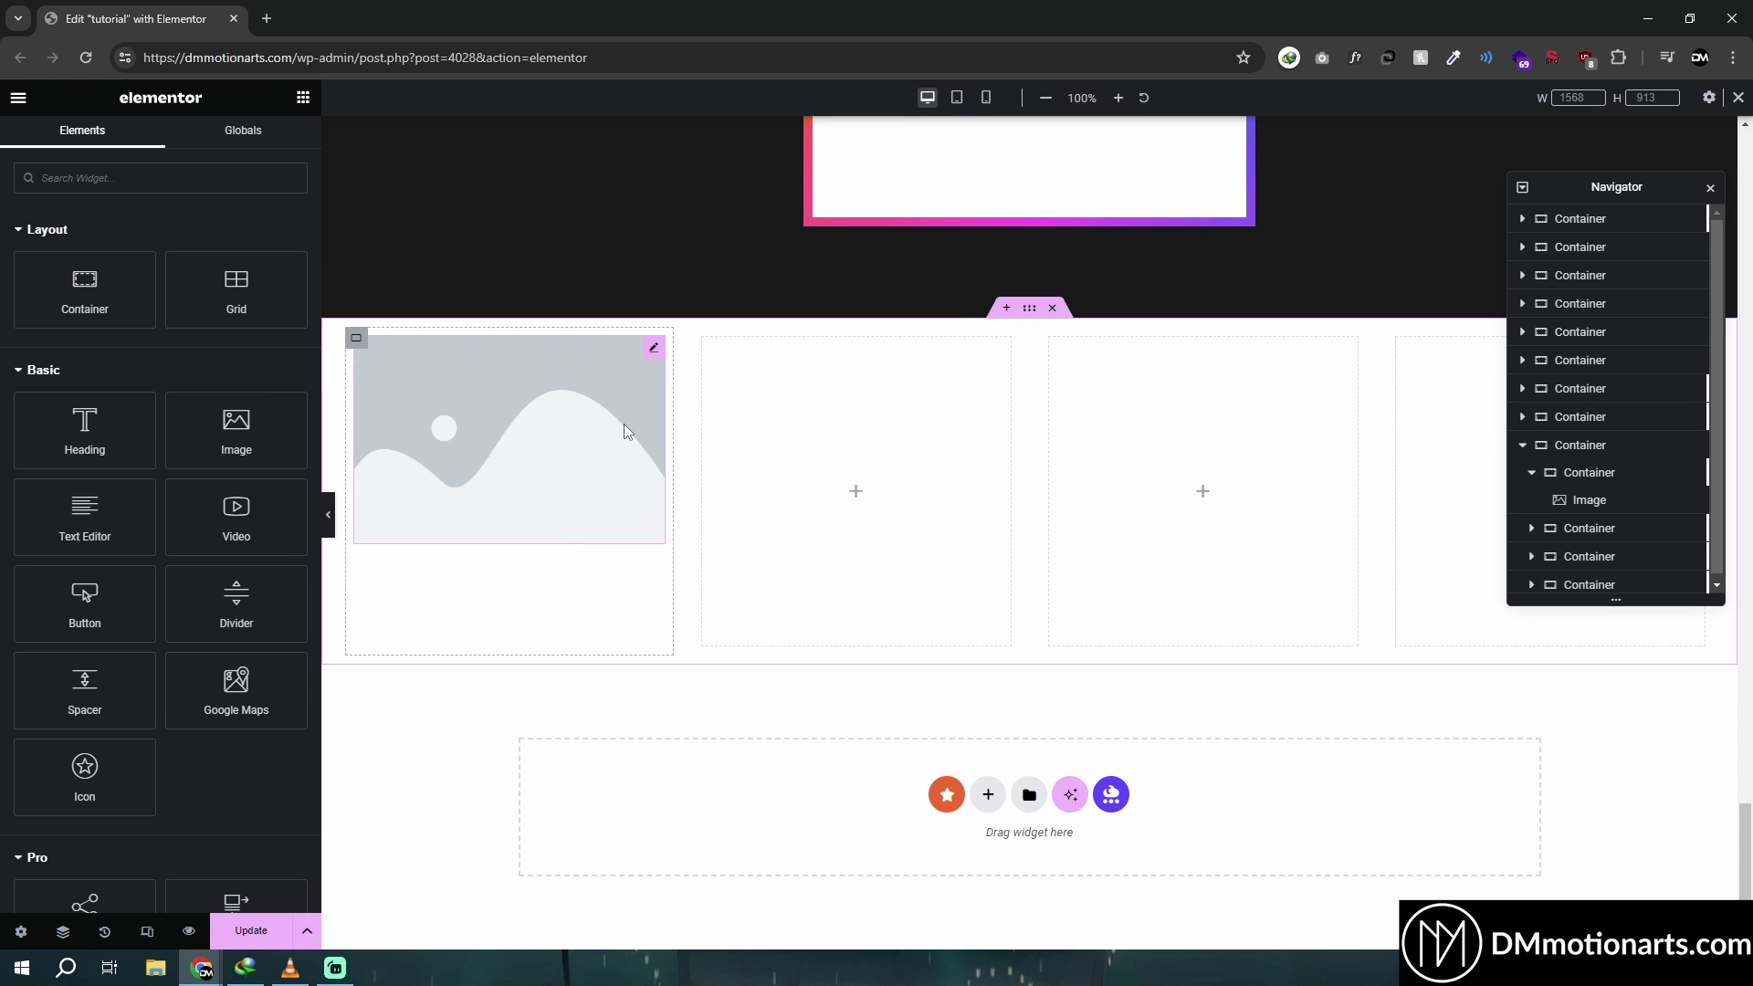
In tablet preview, duplicate the image and then delete the extra copies down to one image
click(957, 97)
right_click(993, 345)
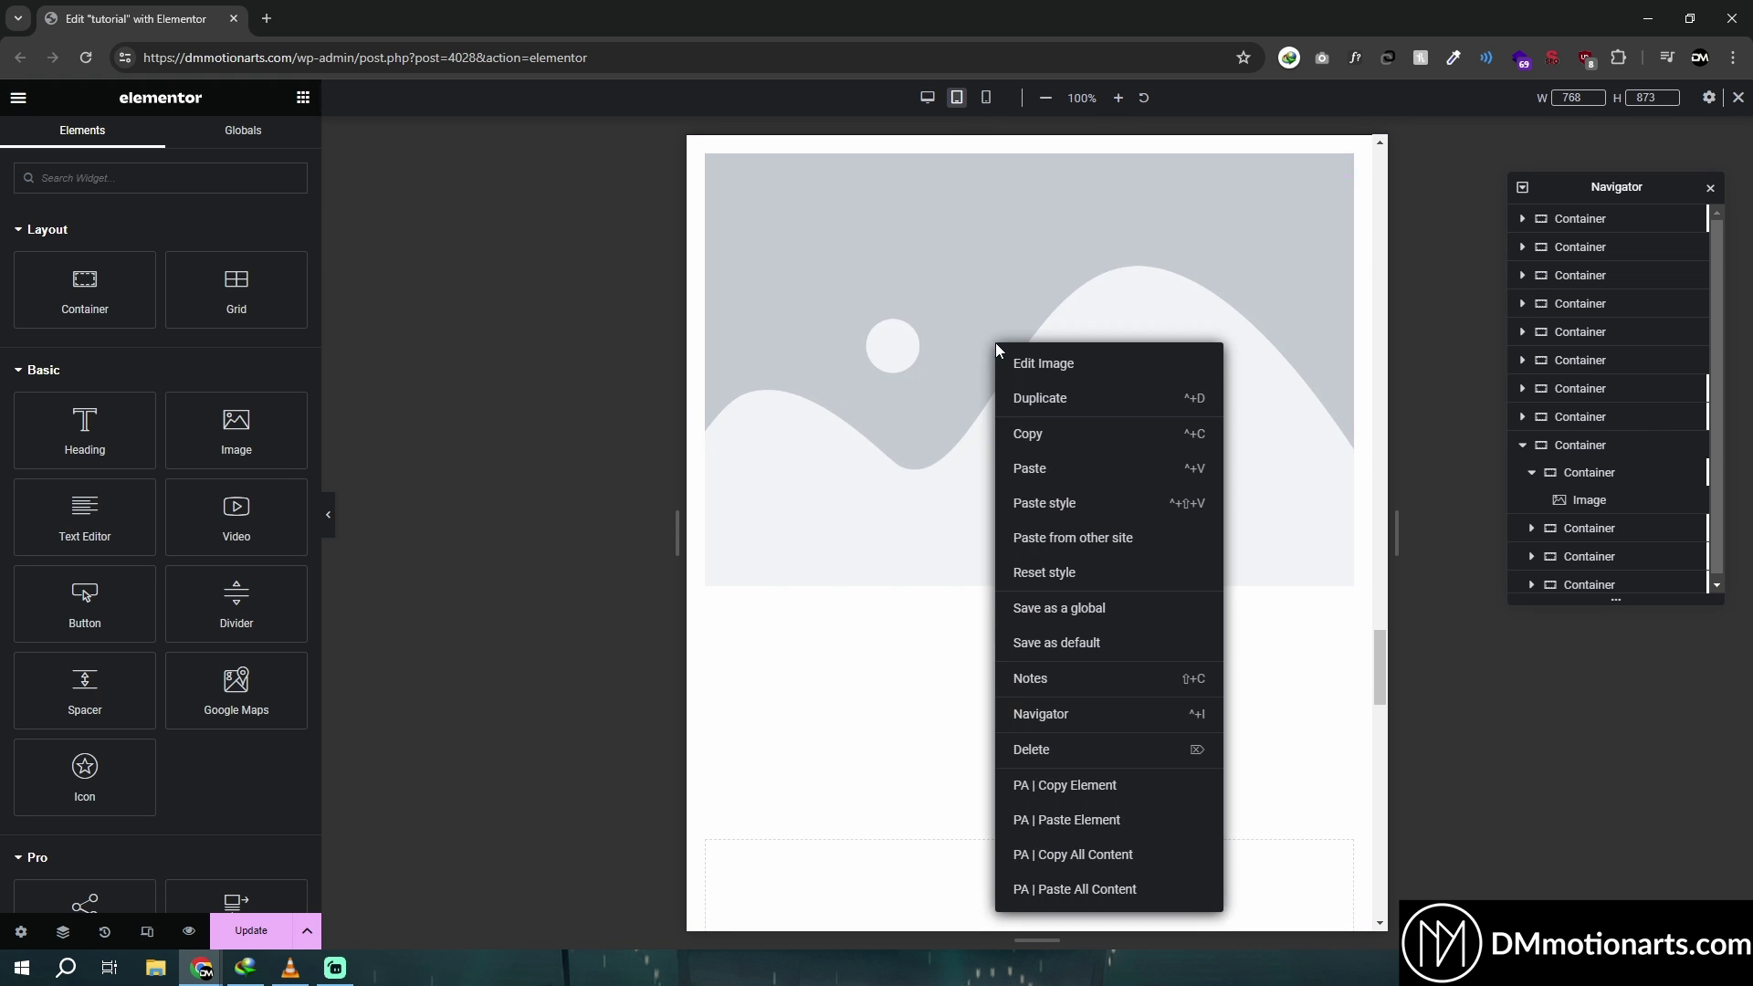
click(1027, 397)
right_click(934, 469)
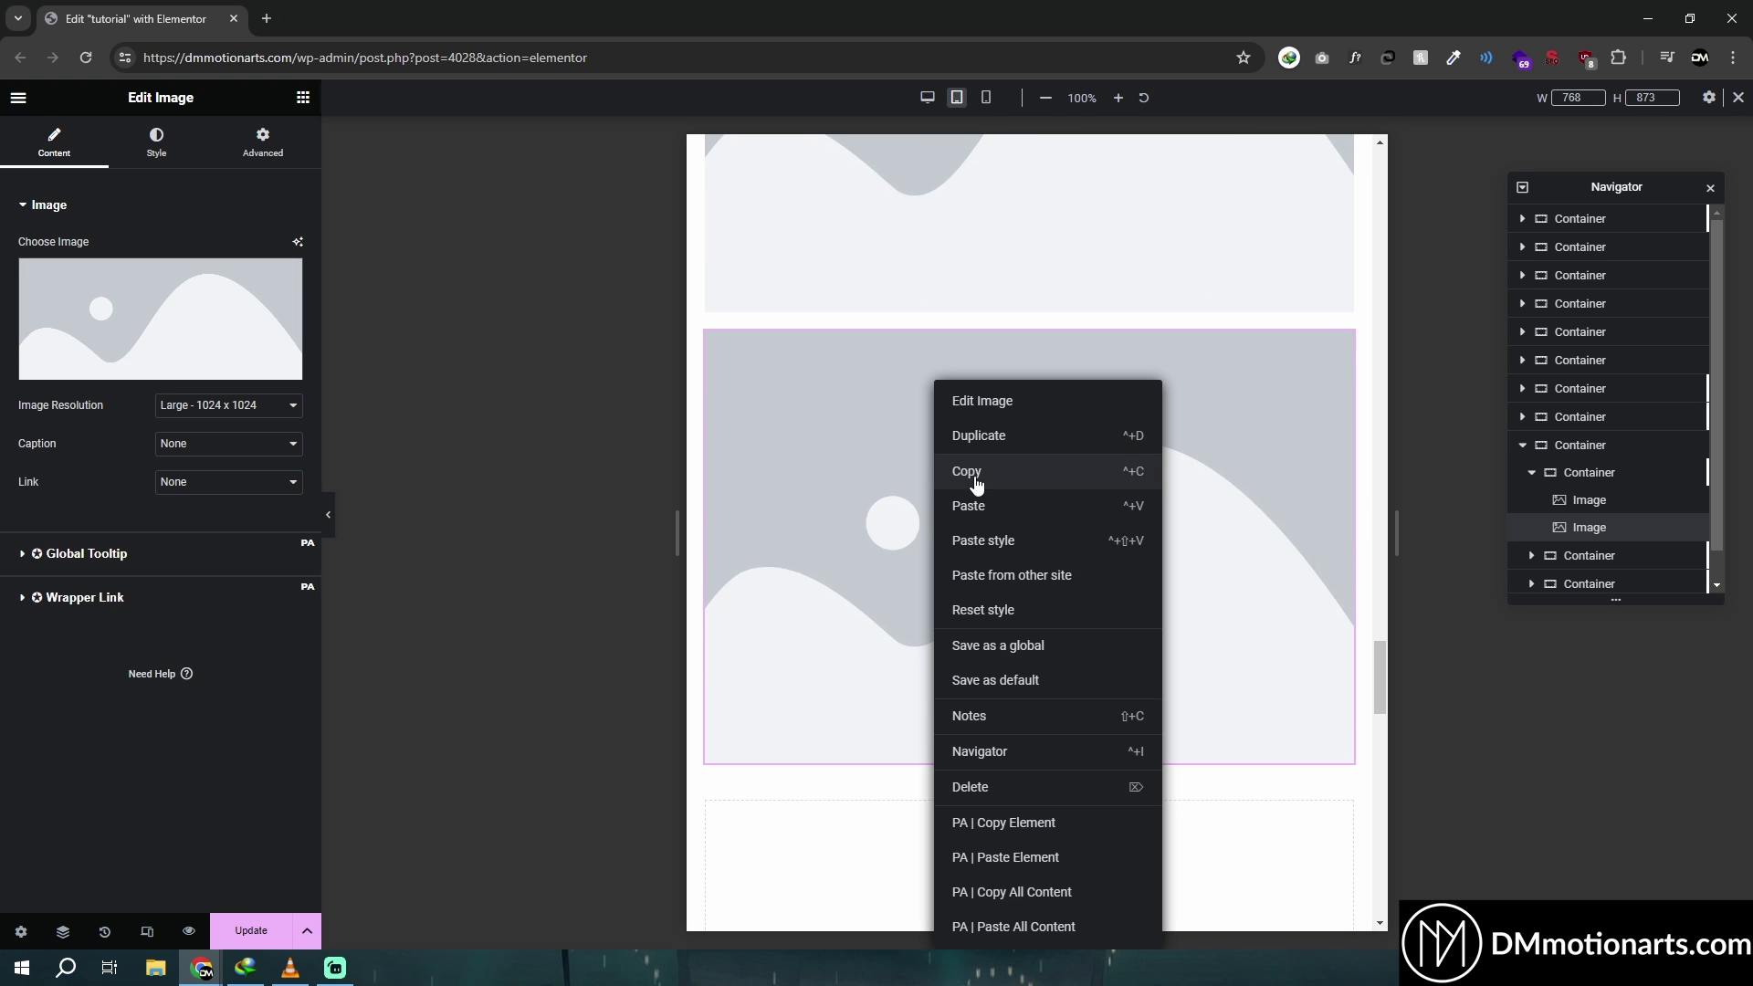
click(983, 436)
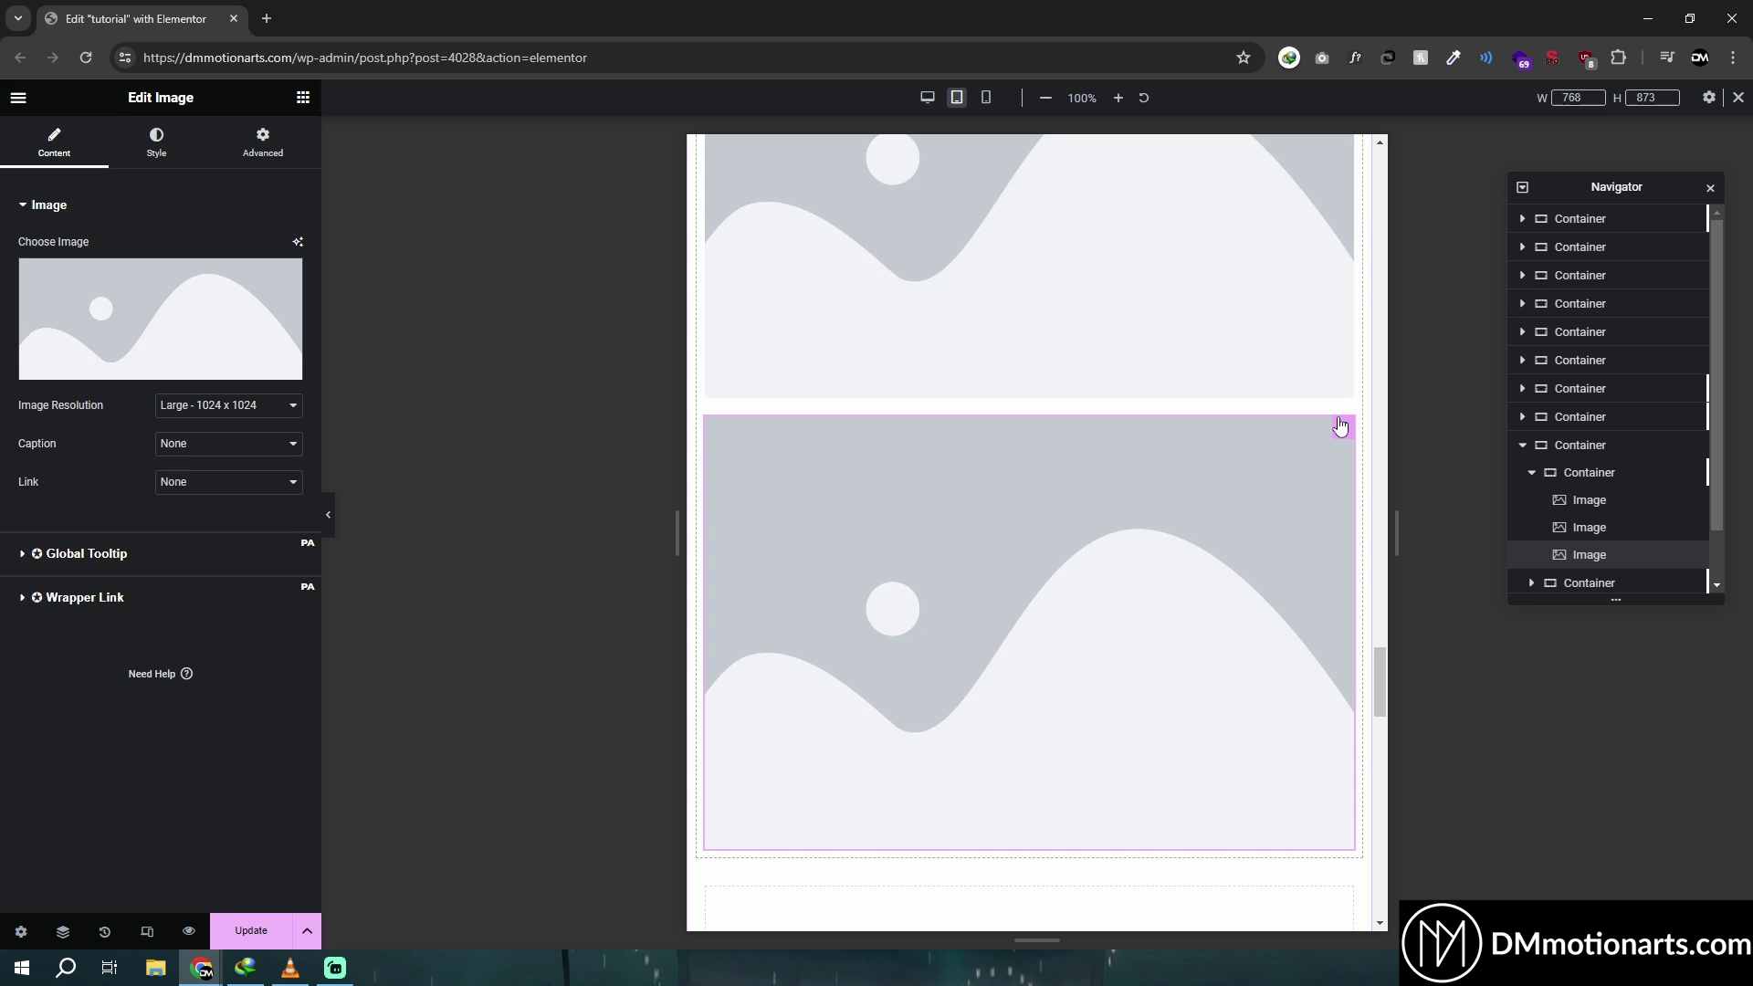
key(Delete)
click(1333, 347)
key(Delete)
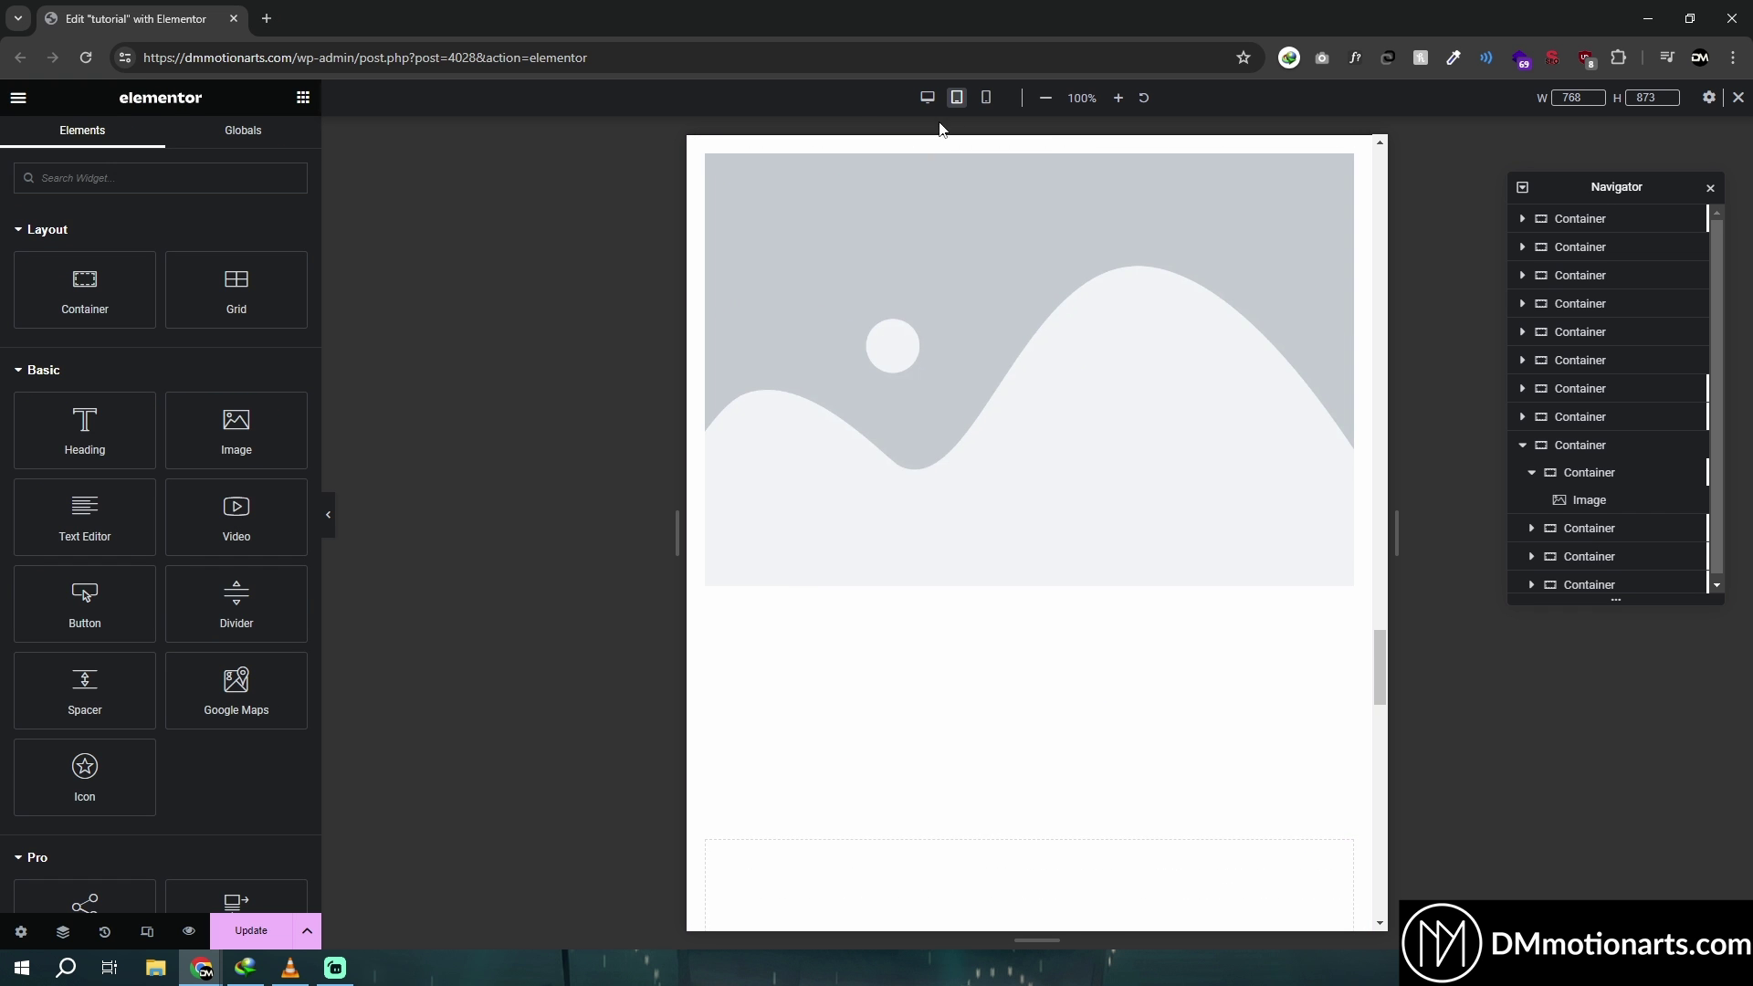
In mobile preview, duplicate the remaining image so two images sit in the container
click(990, 98)
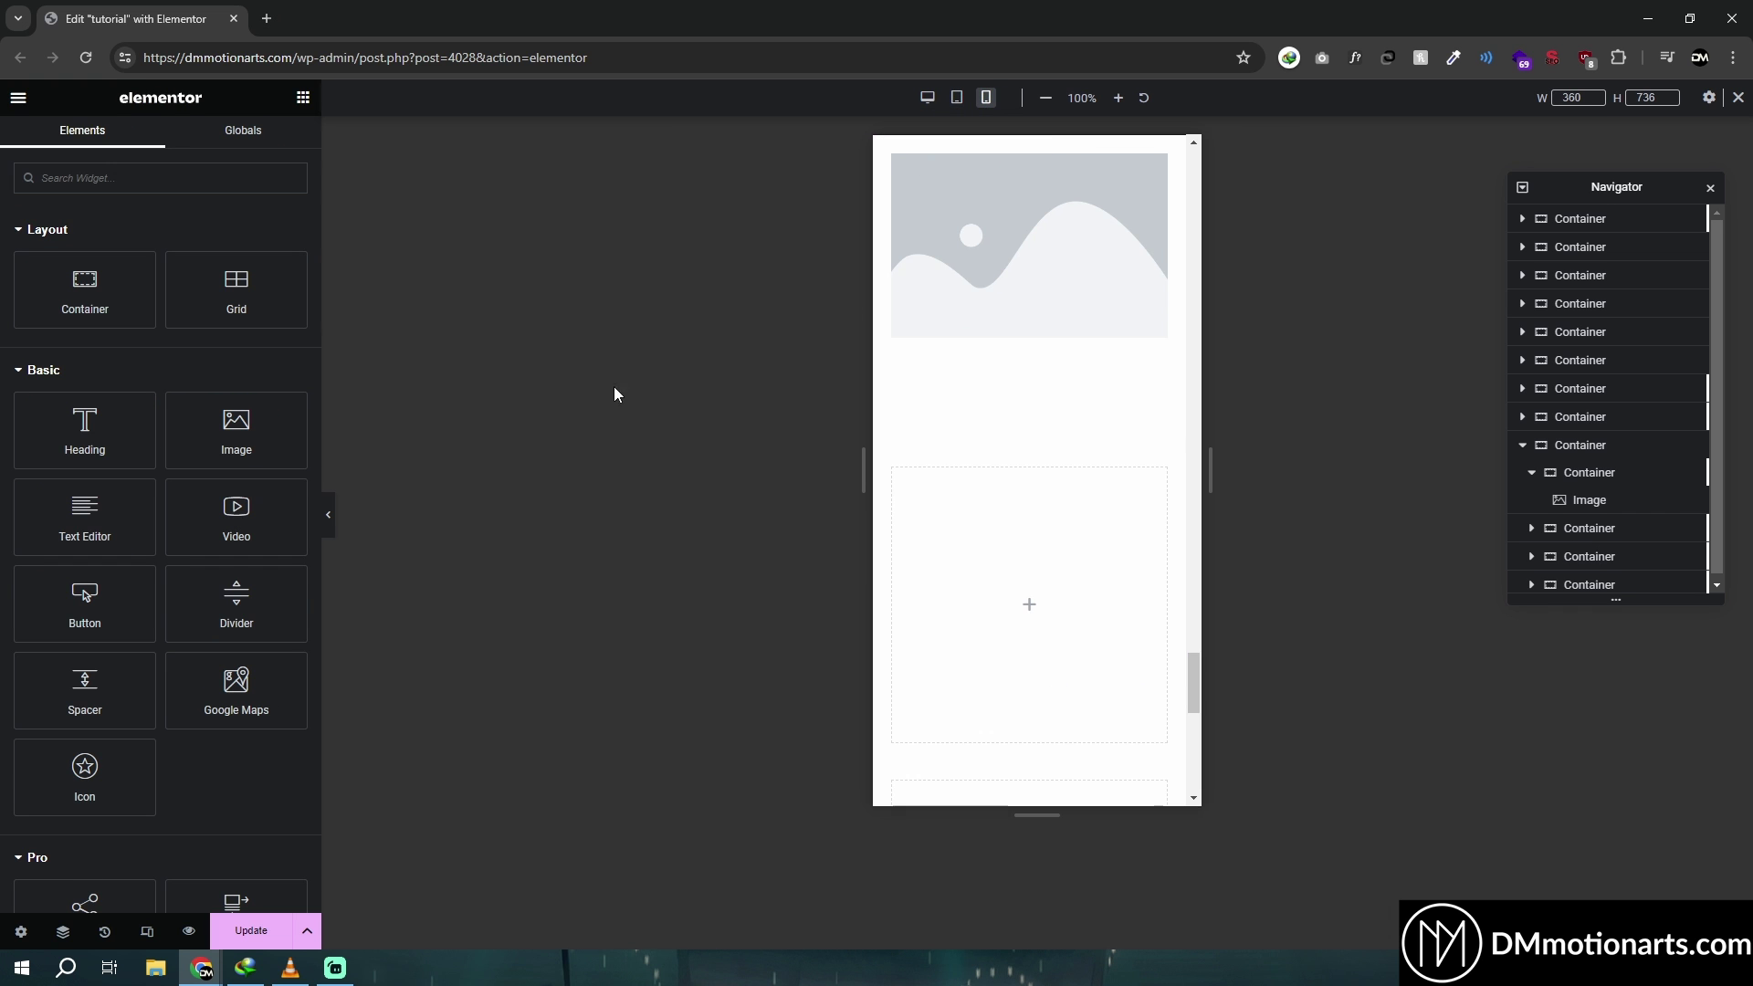
scroll(981, 471, up, 3)
right_click(986, 453)
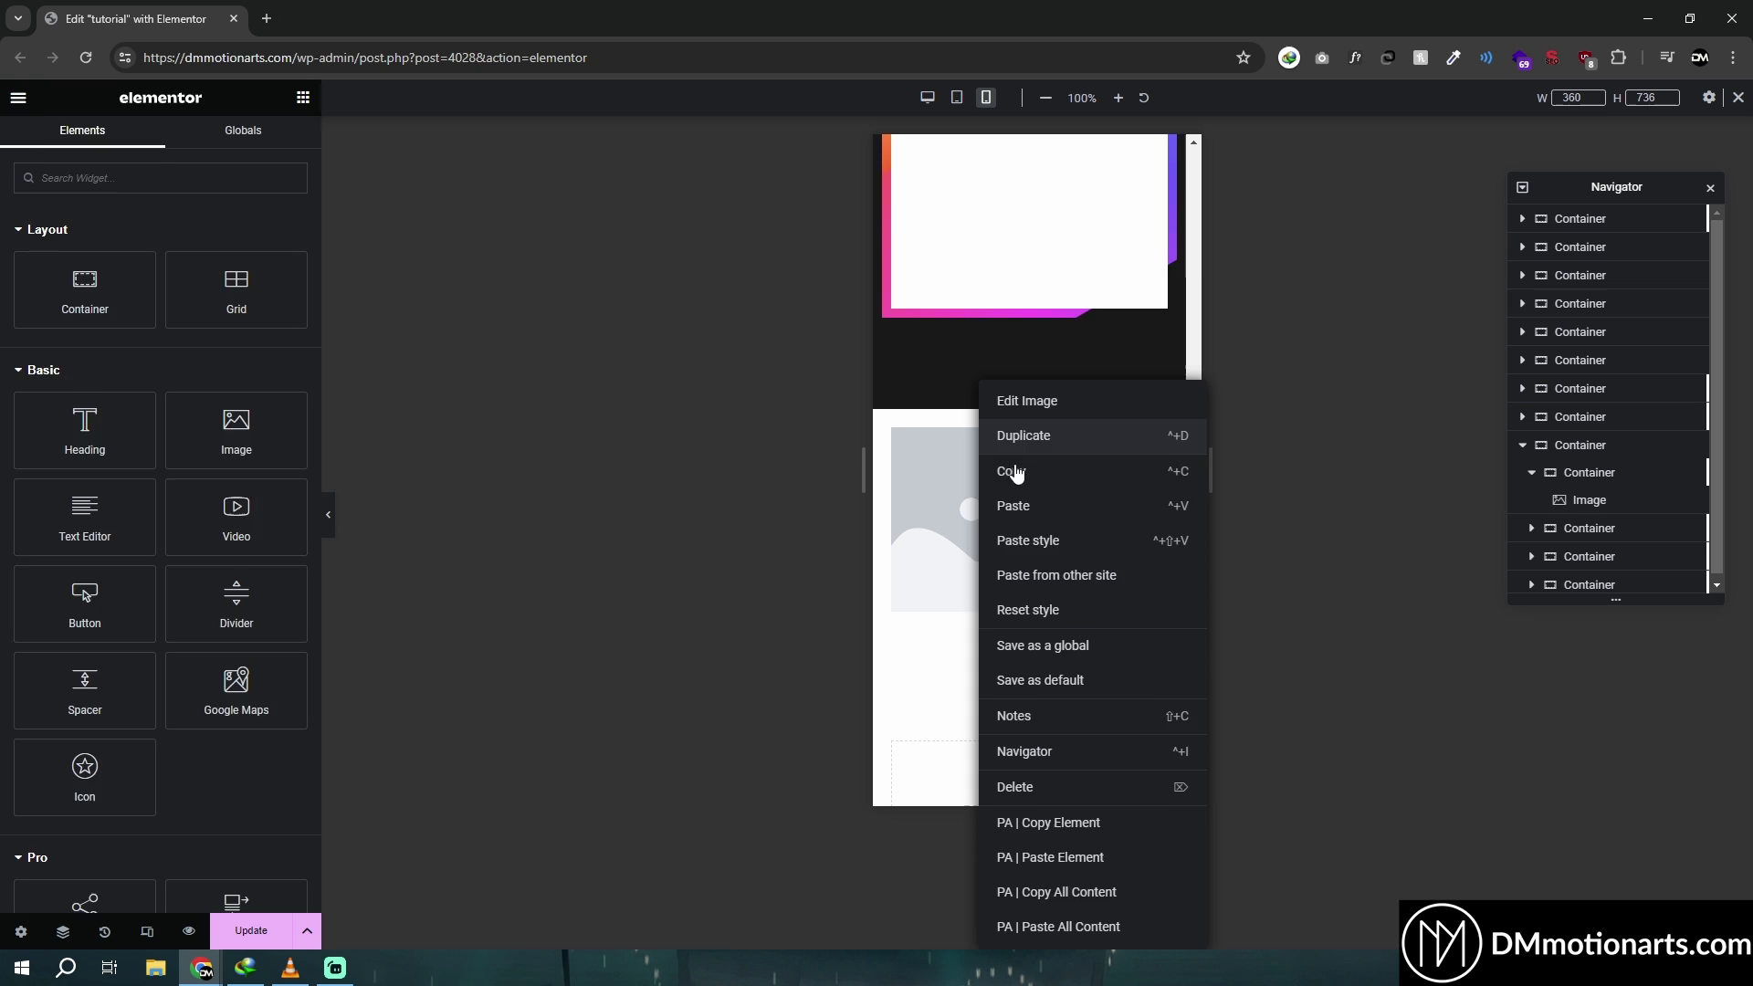
click(1003, 437)
scroll(1059, 538, down, 1)
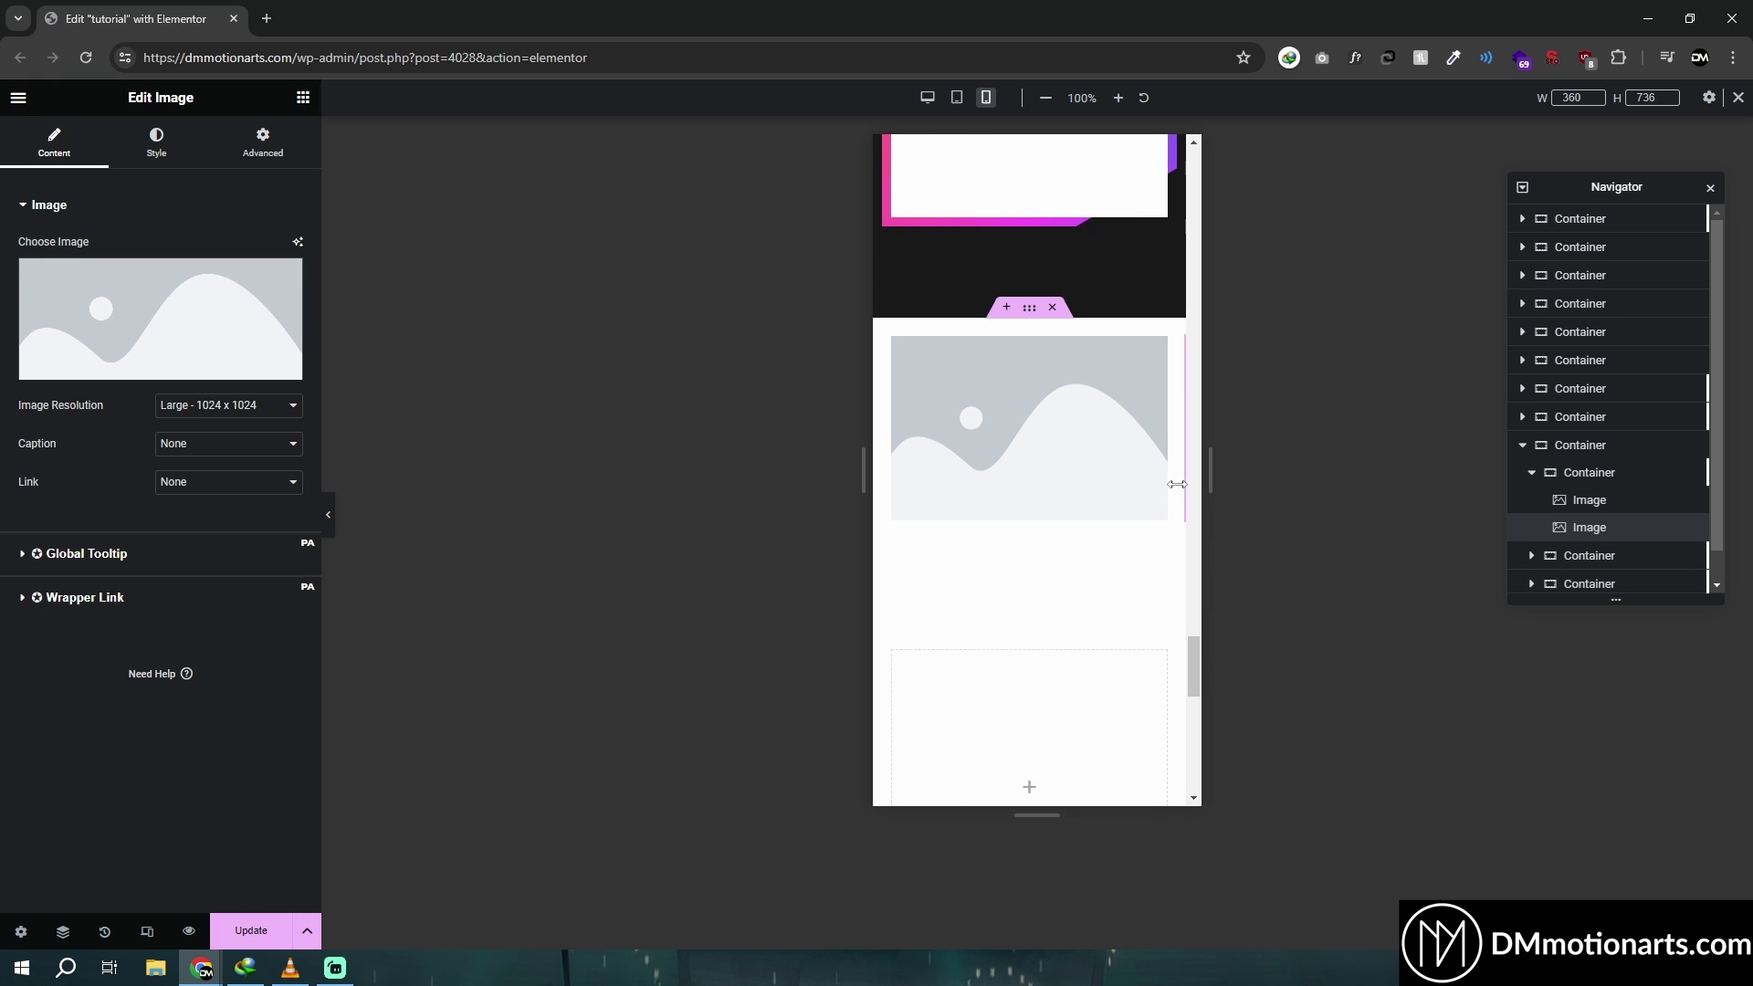
right_click(985, 381)
click(950, 410)
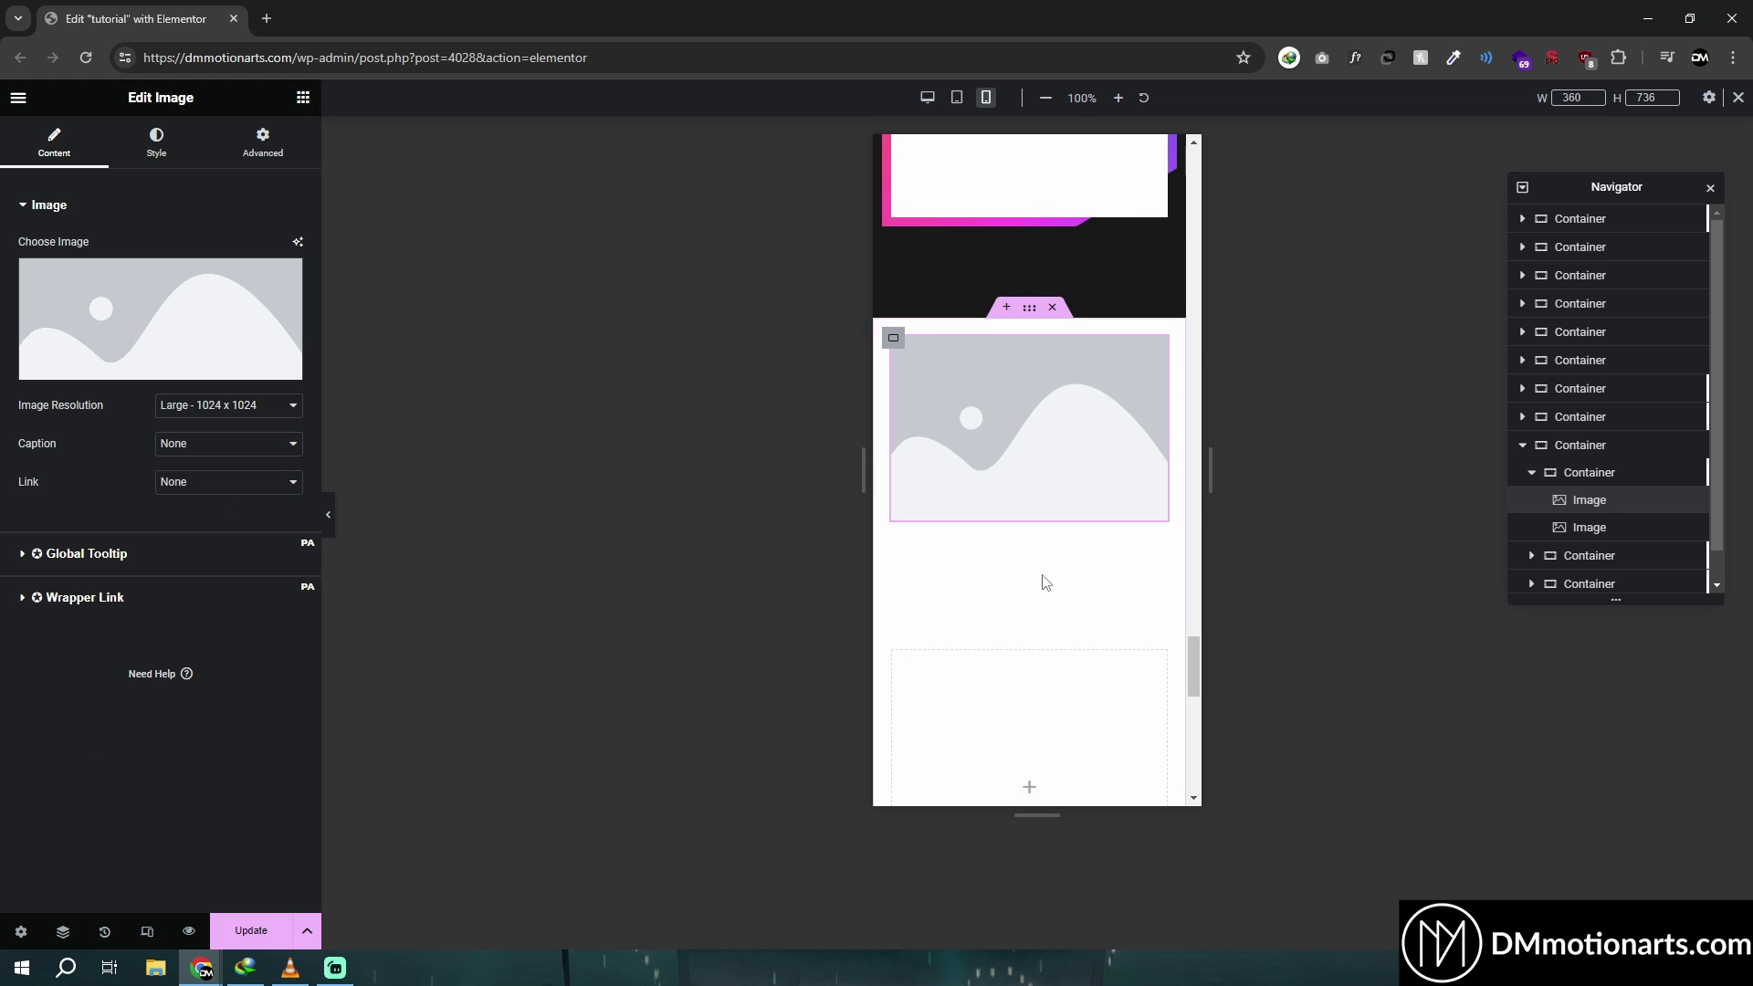
Set the inner container's Layout Direction to Row, after briefly trying Column
click(1585, 472)
click(52, 141)
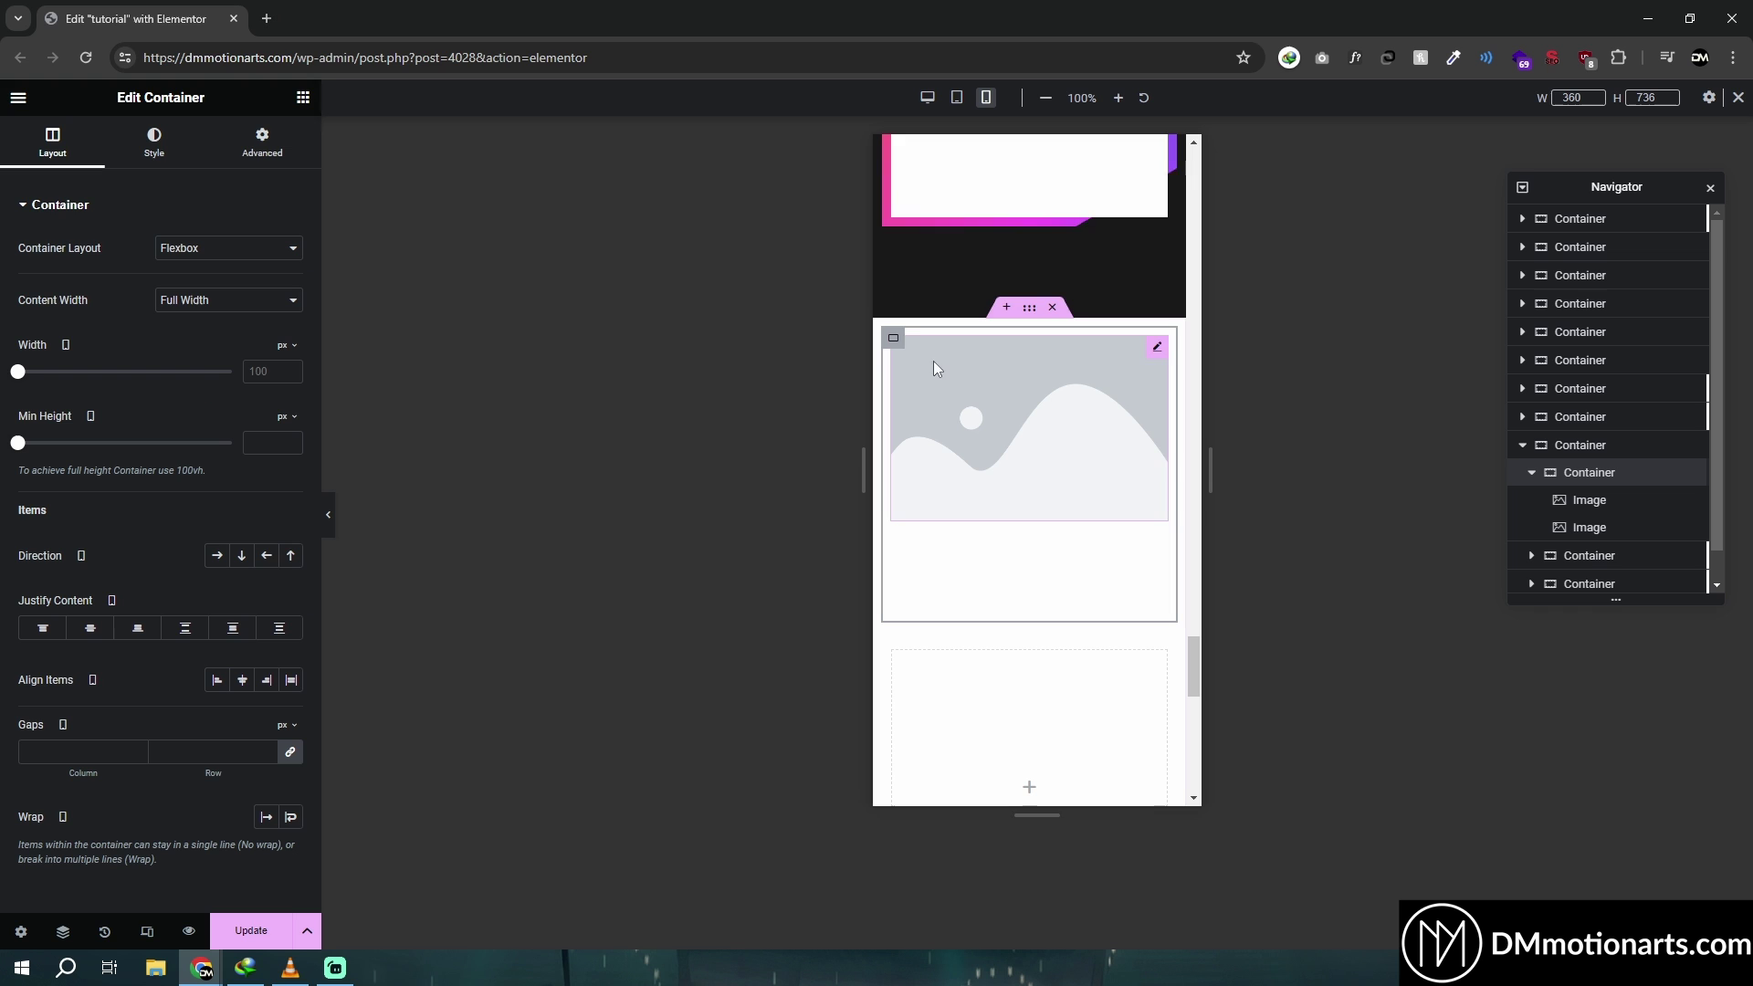
click(210, 559)
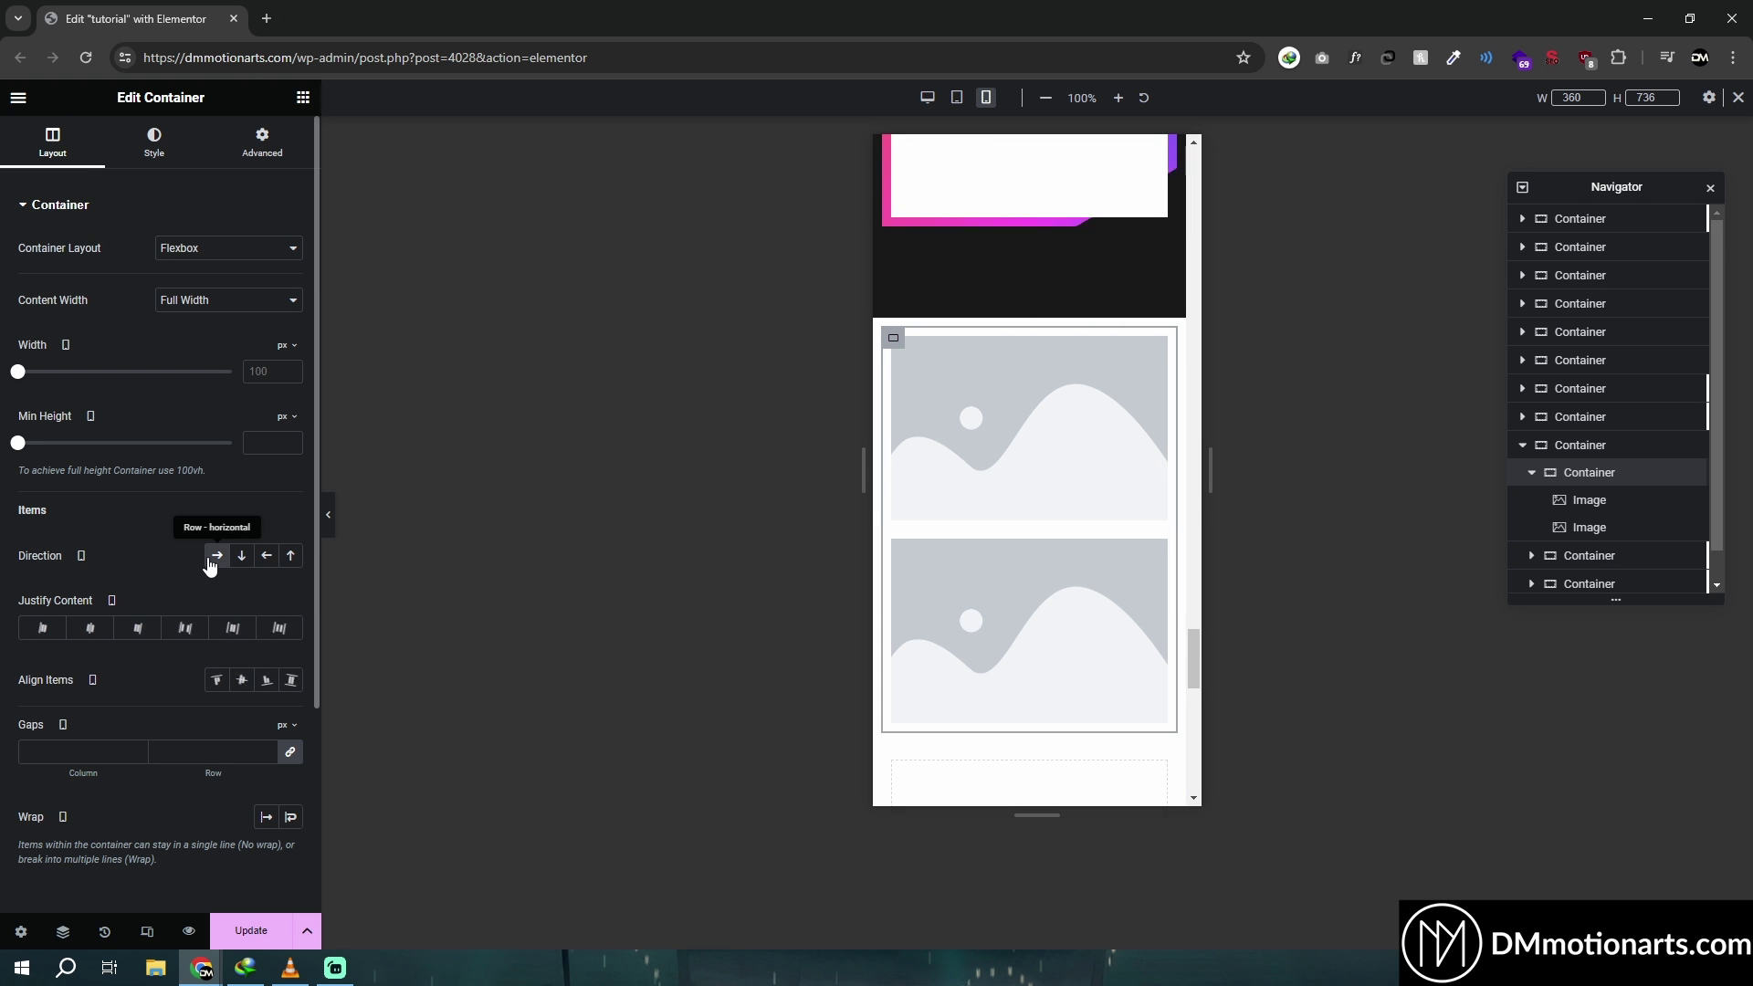
click(242, 558)
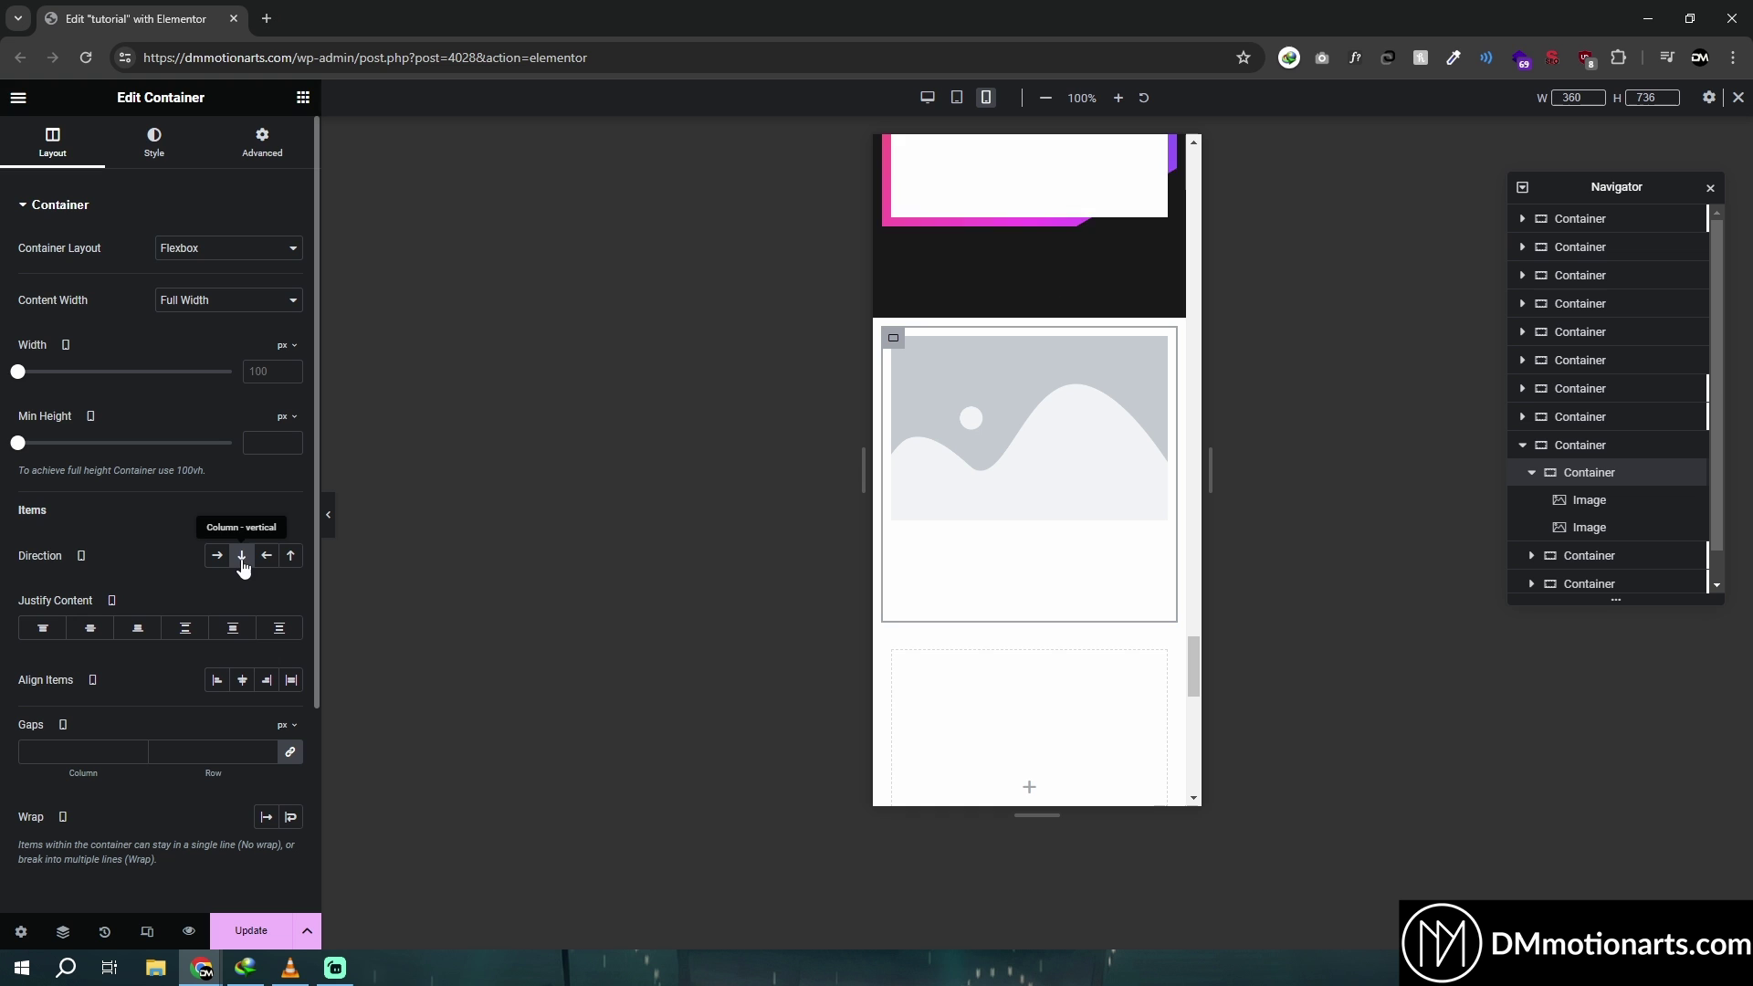
click(211, 564)
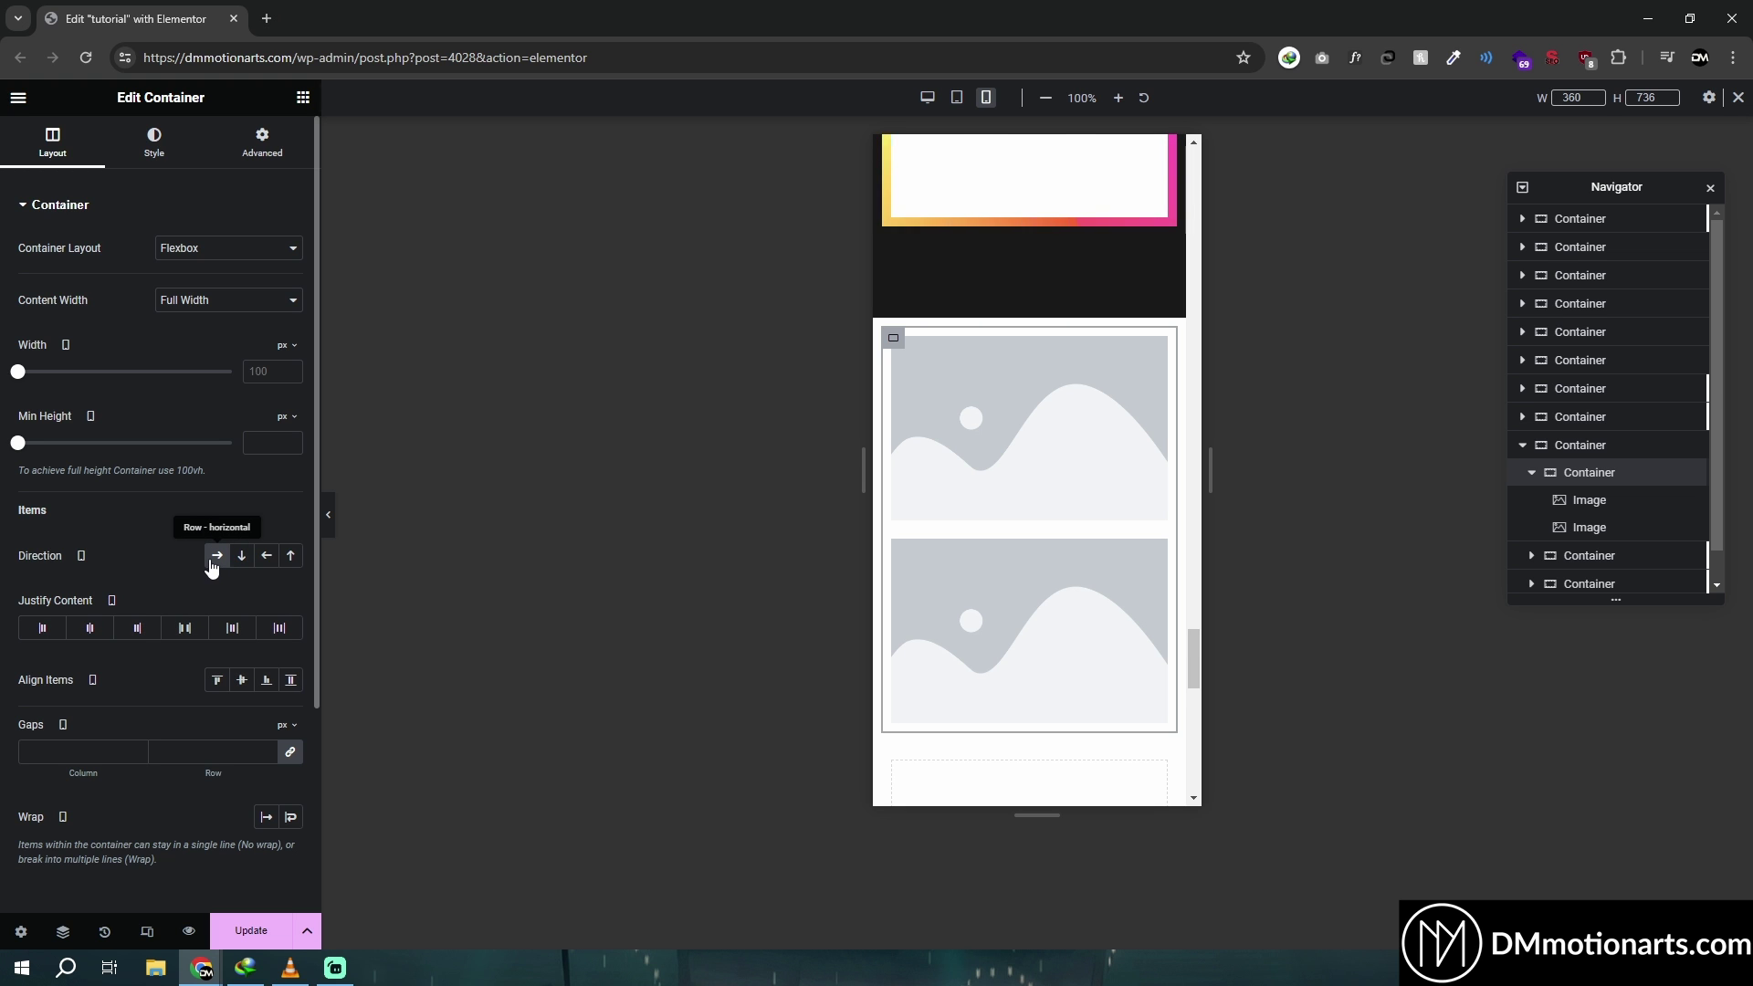
Duplicate the lower image, creating an extra third image in the container
scroll(1025, 517, down, 1)
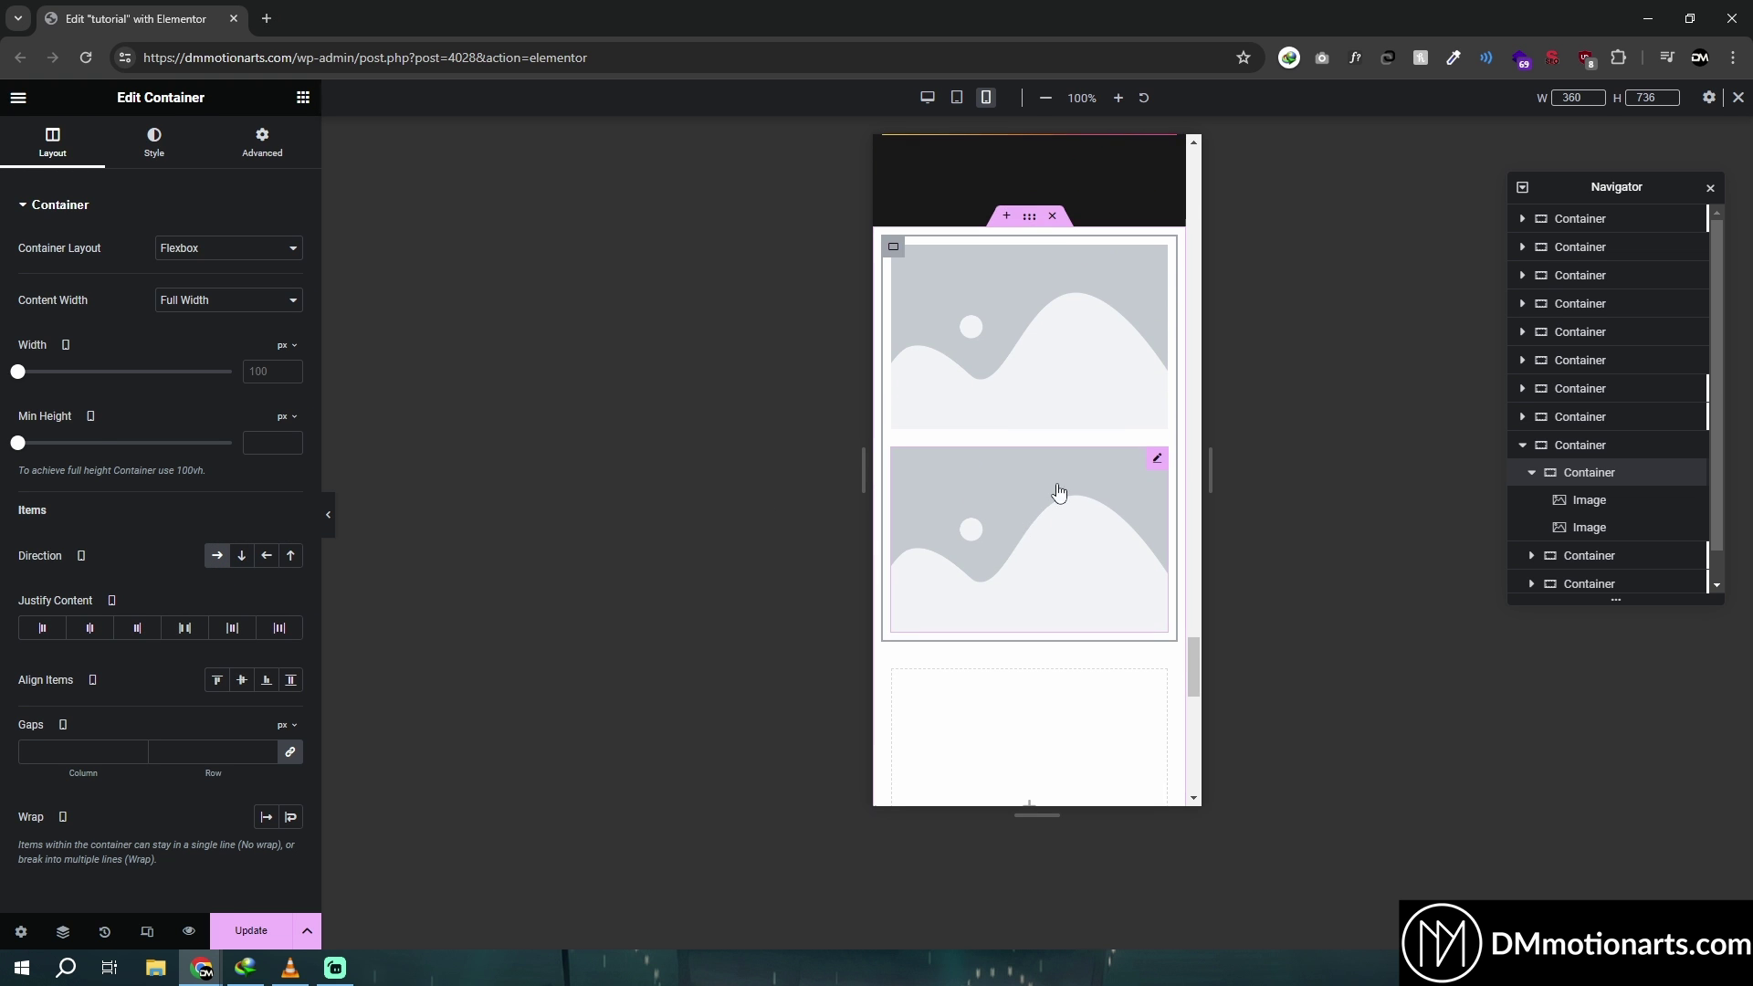
right_click(1025, 517)
click(1064, 447)
scroll(986, 575, down, 1)
right_click(1008, 566)
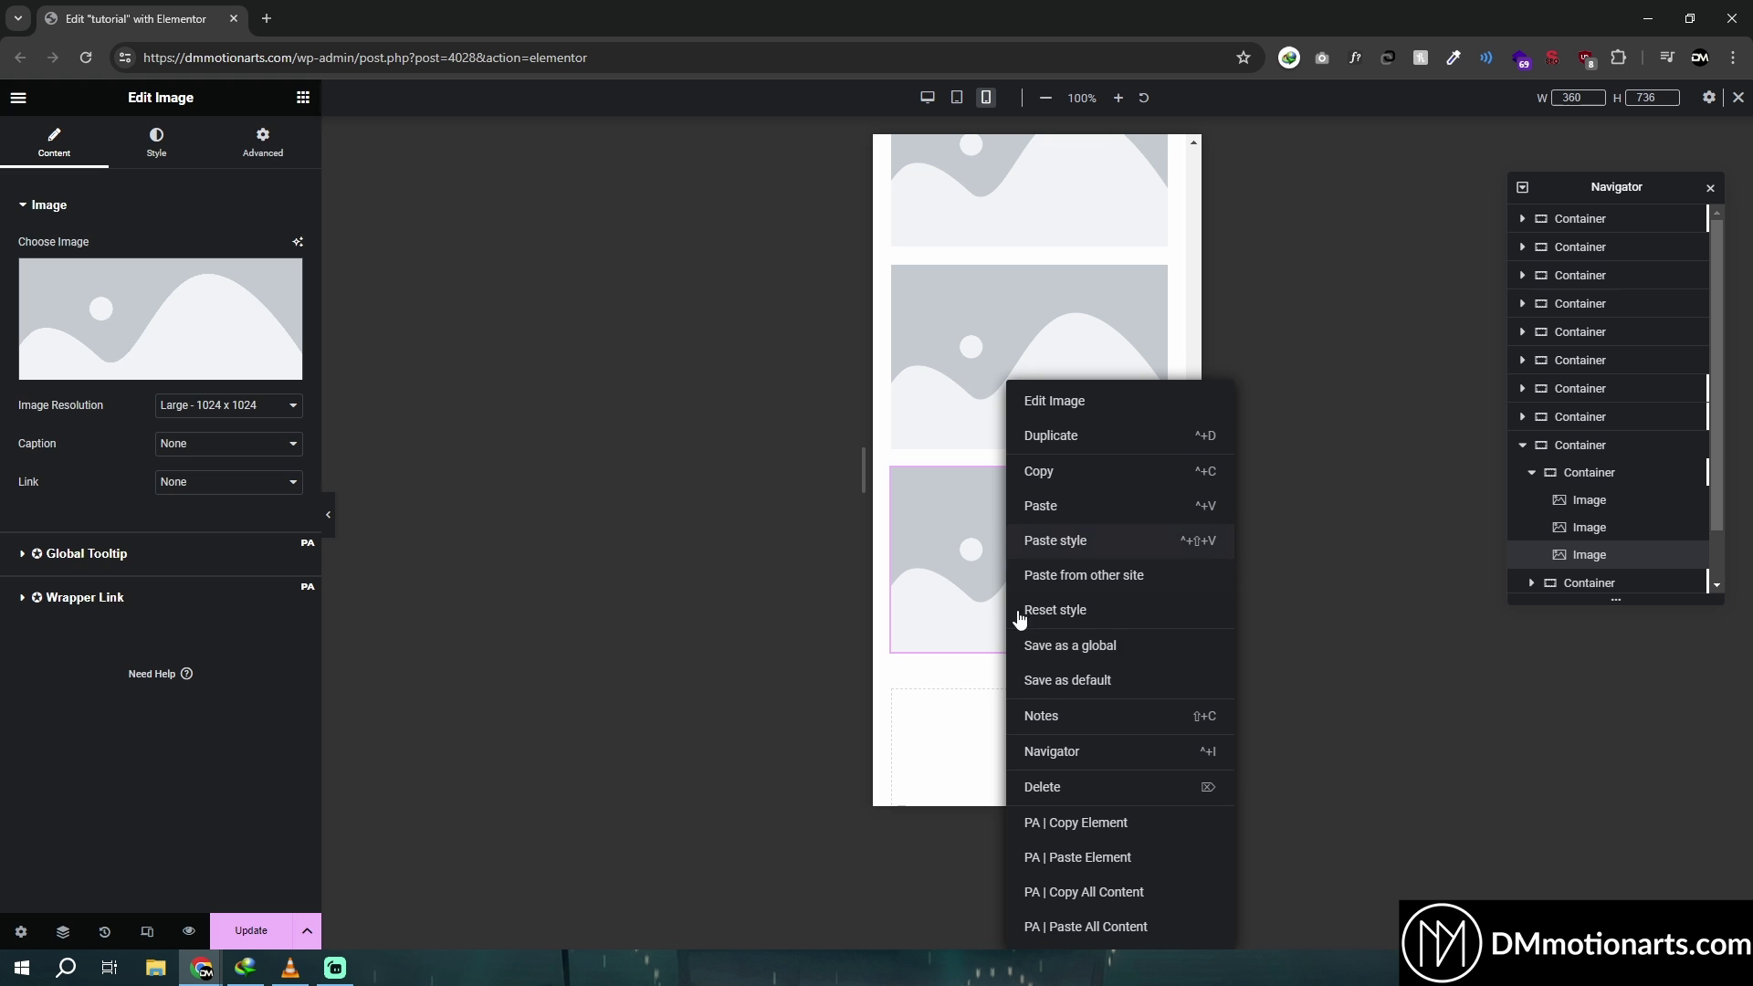
Delete the extra third image and add the closing brace for the media query
click(1048, 786)
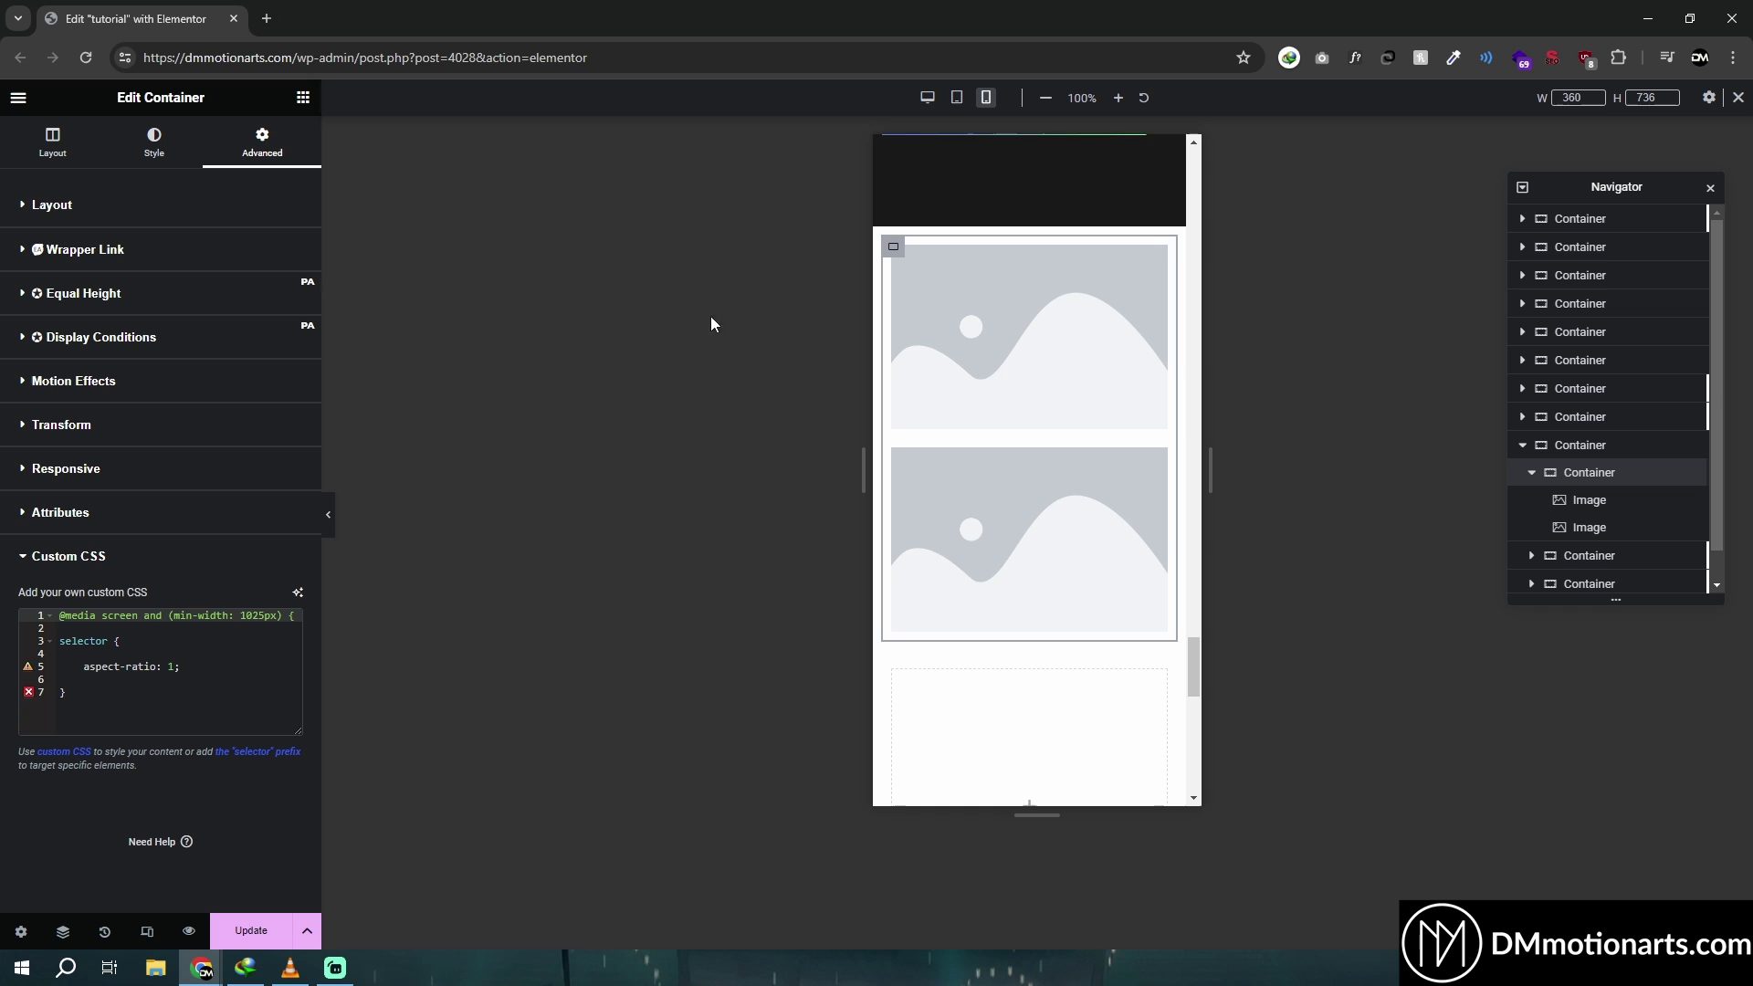
click(131, 691)
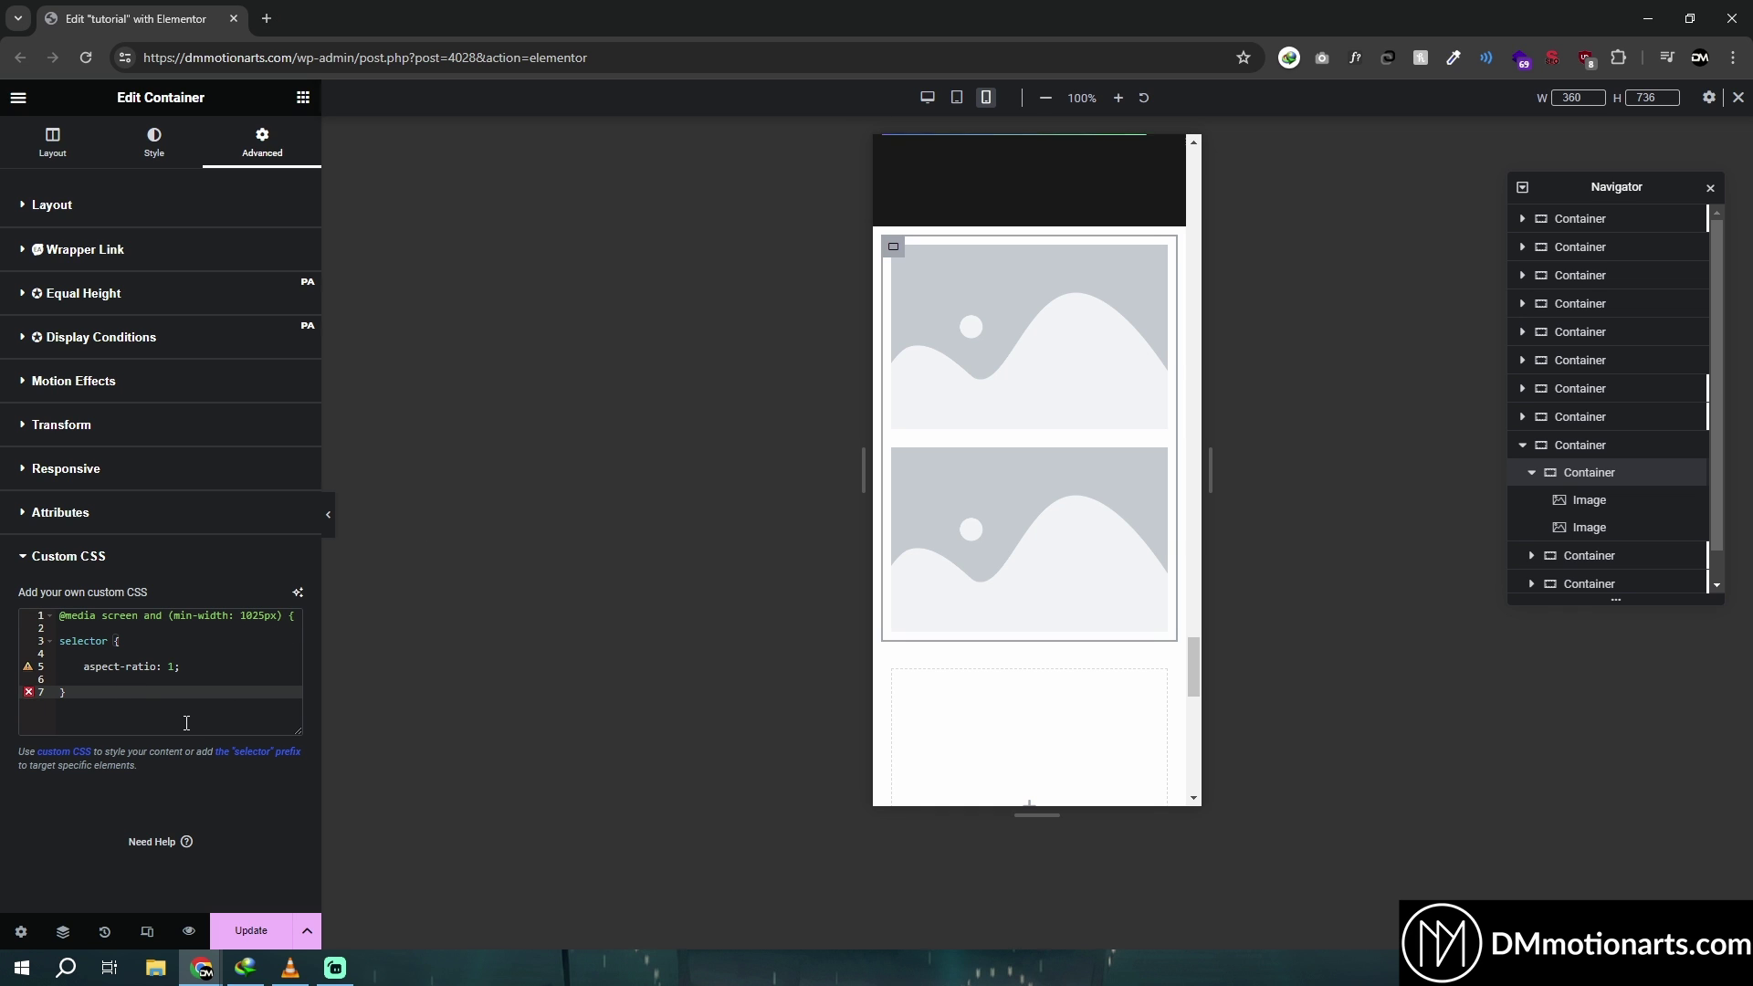
key(Return)
key(Return)
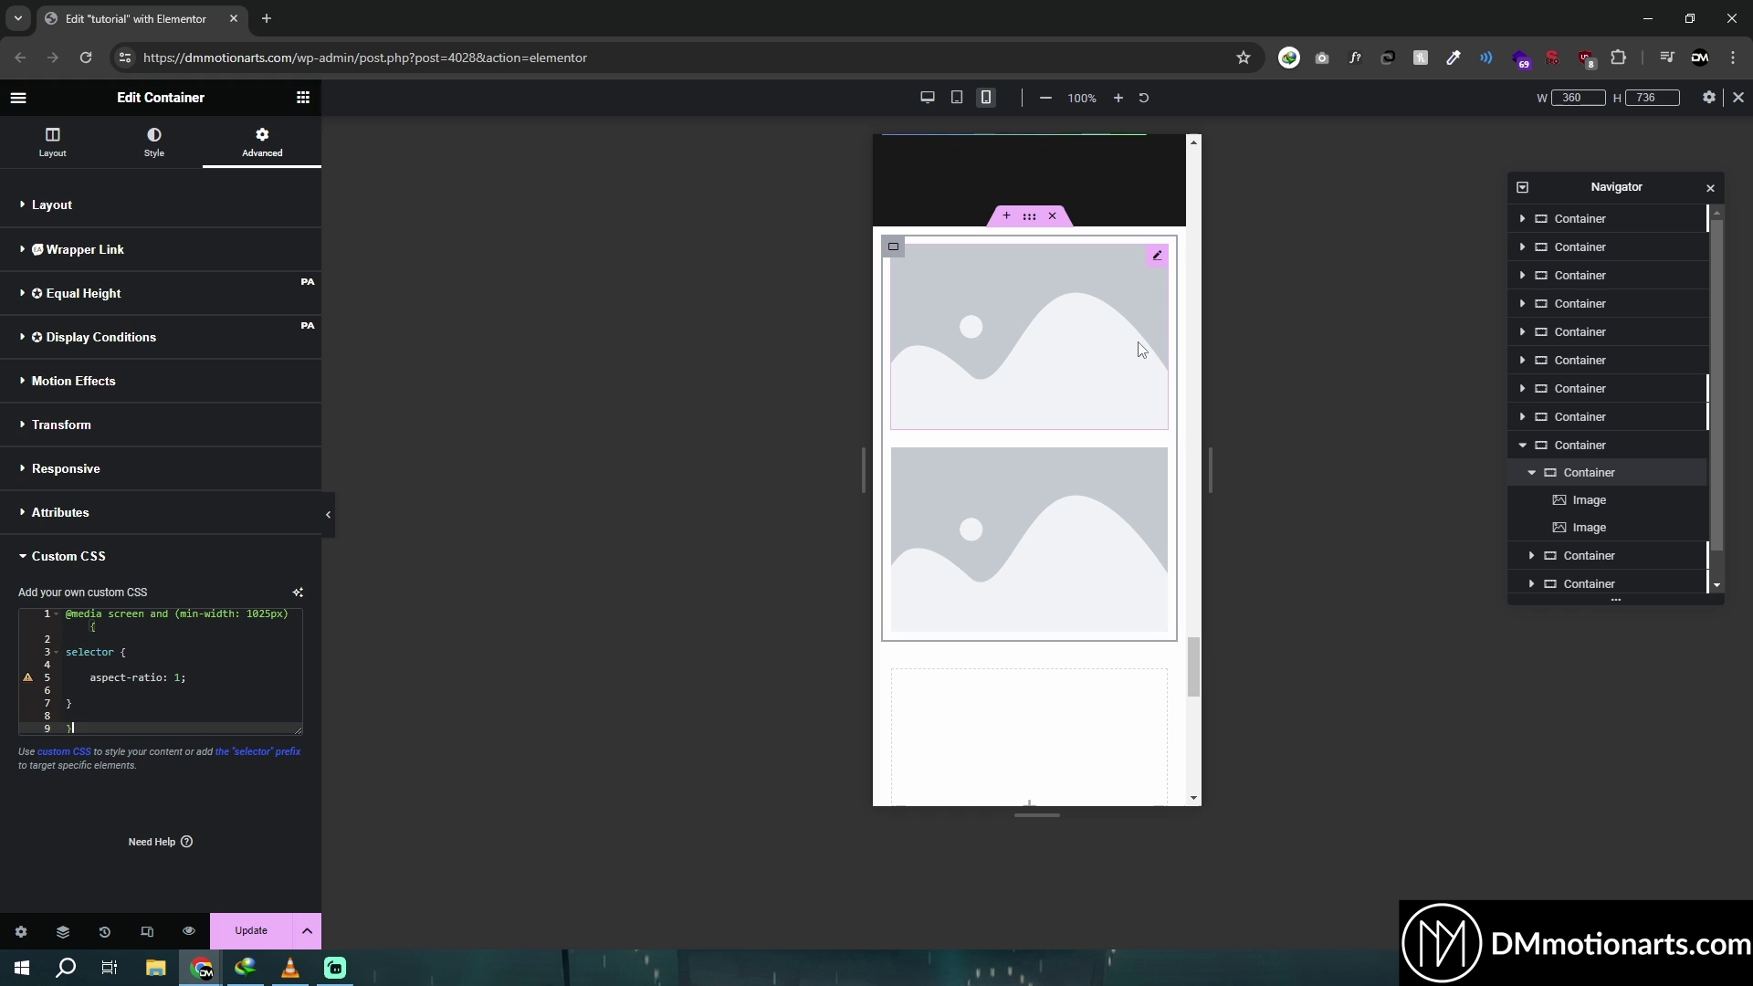
Delete the second image so only one image remains
click(1100, 477)
right_click(1103, 480)
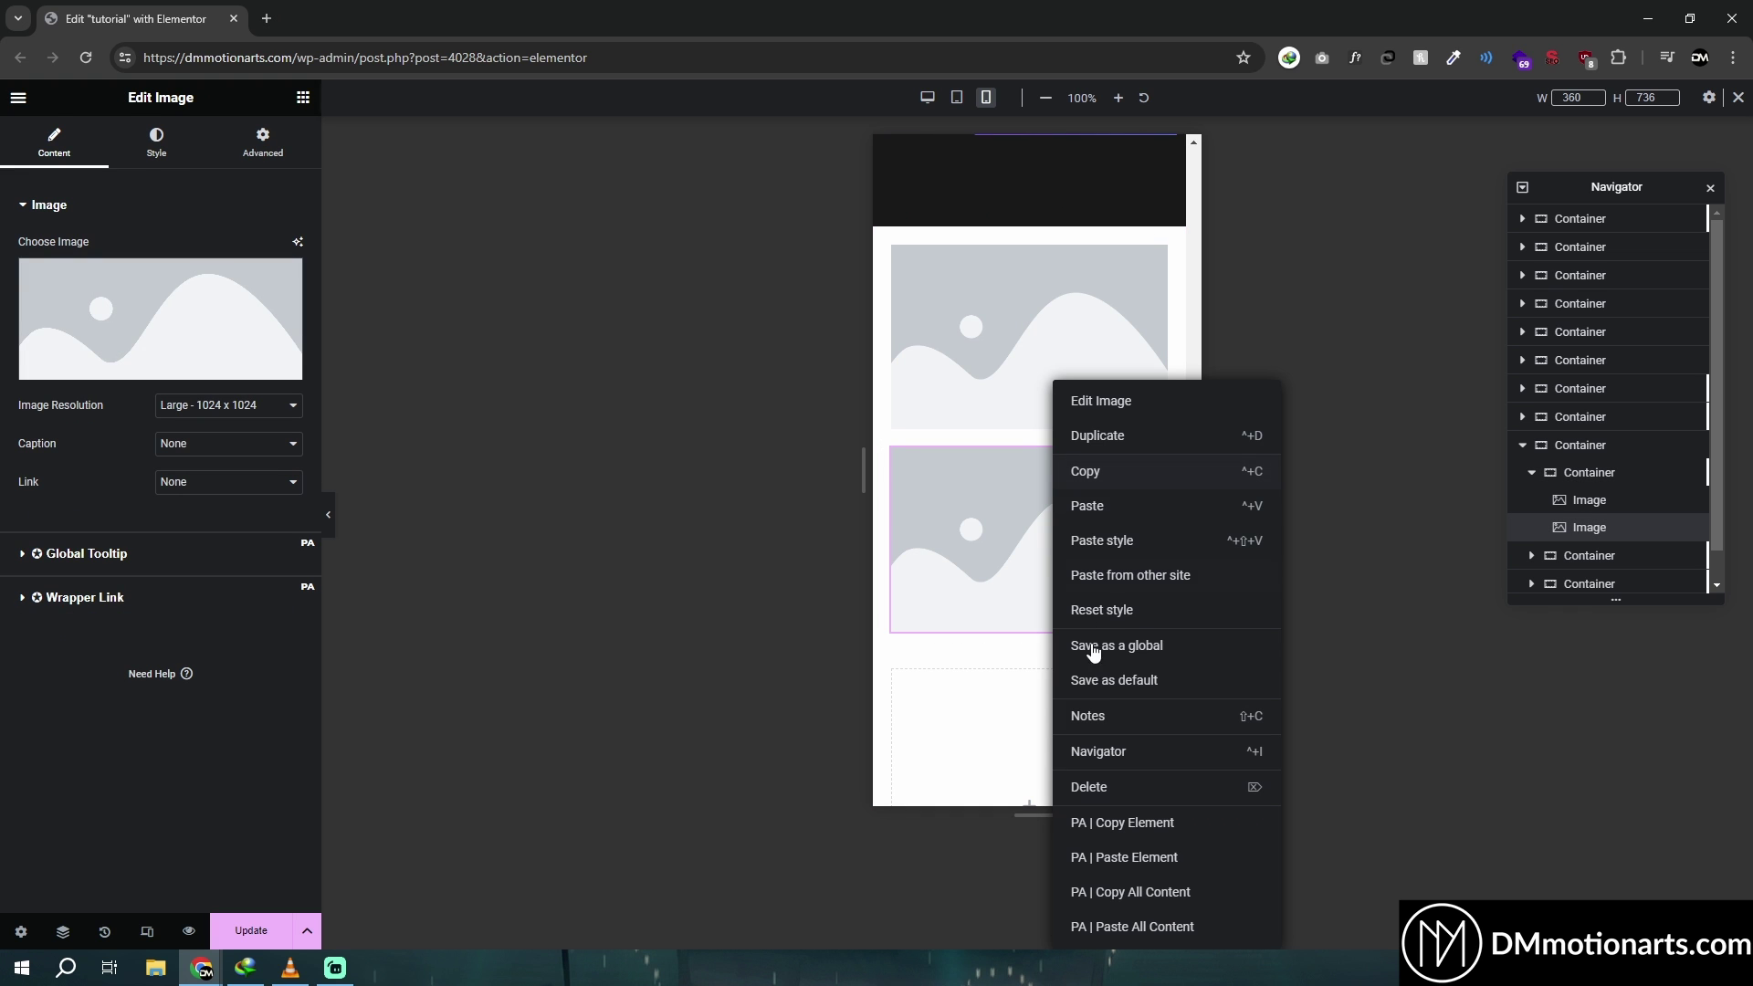
click(1104, 789)
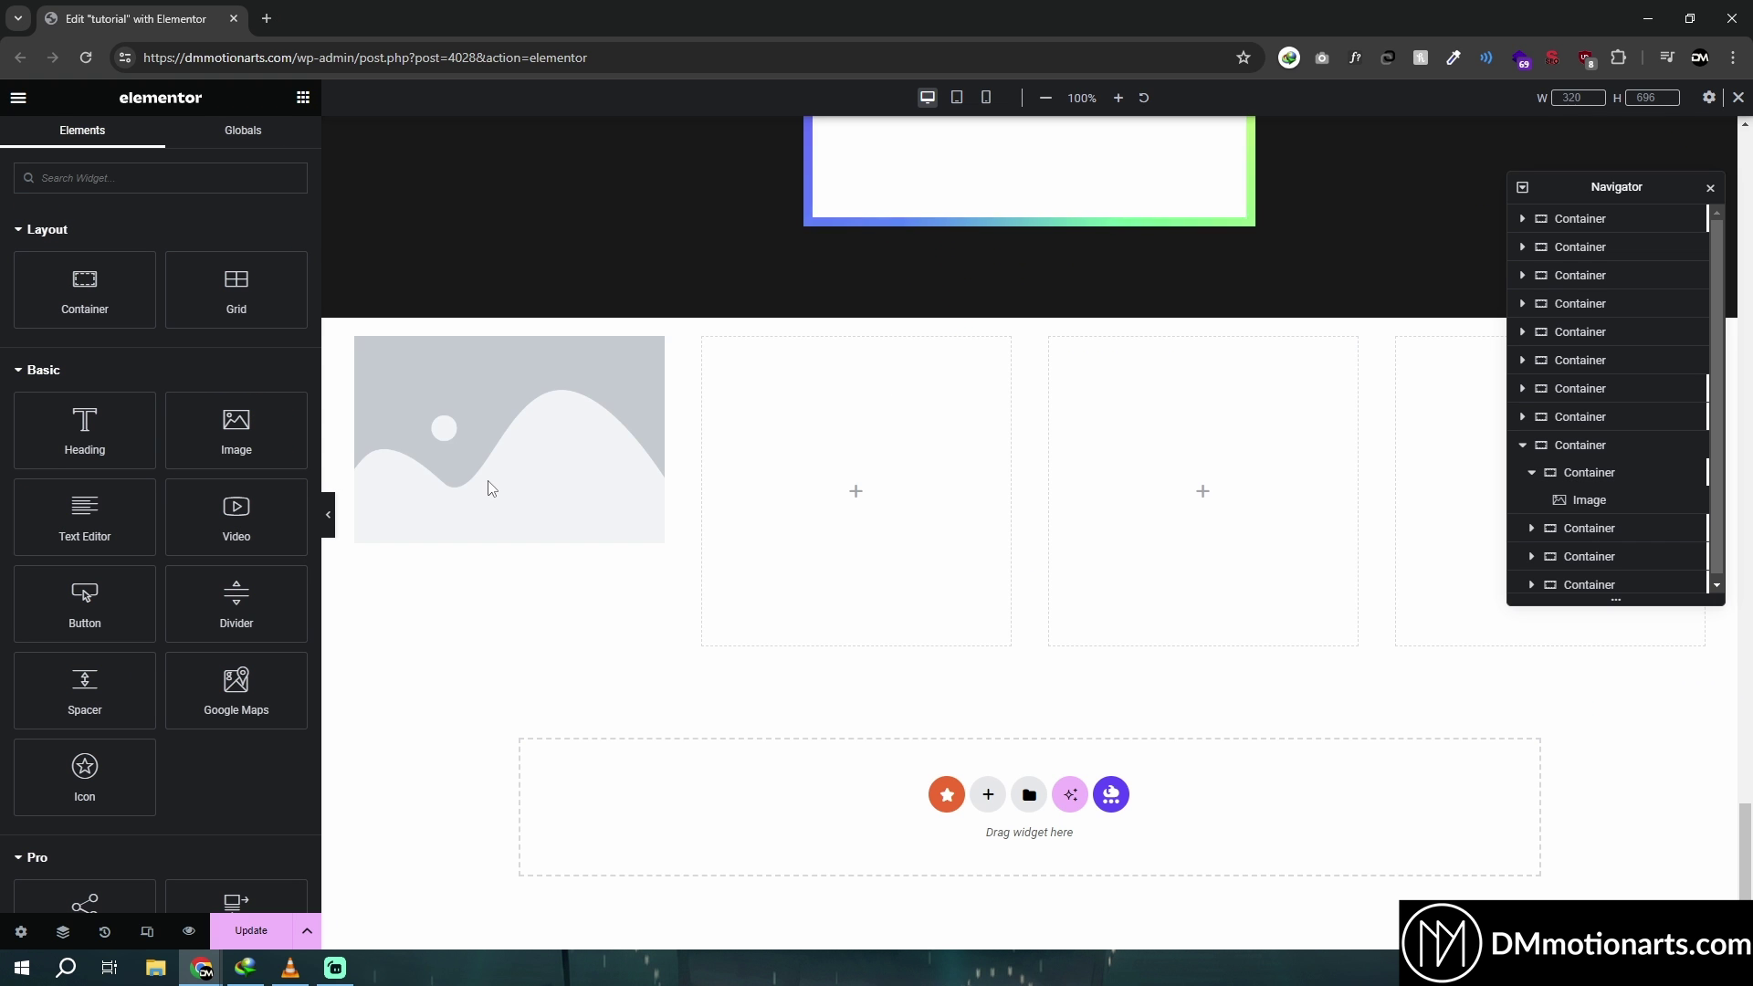
In Desktop view, duplicate the image so the container holds two images again
click(356, 337)
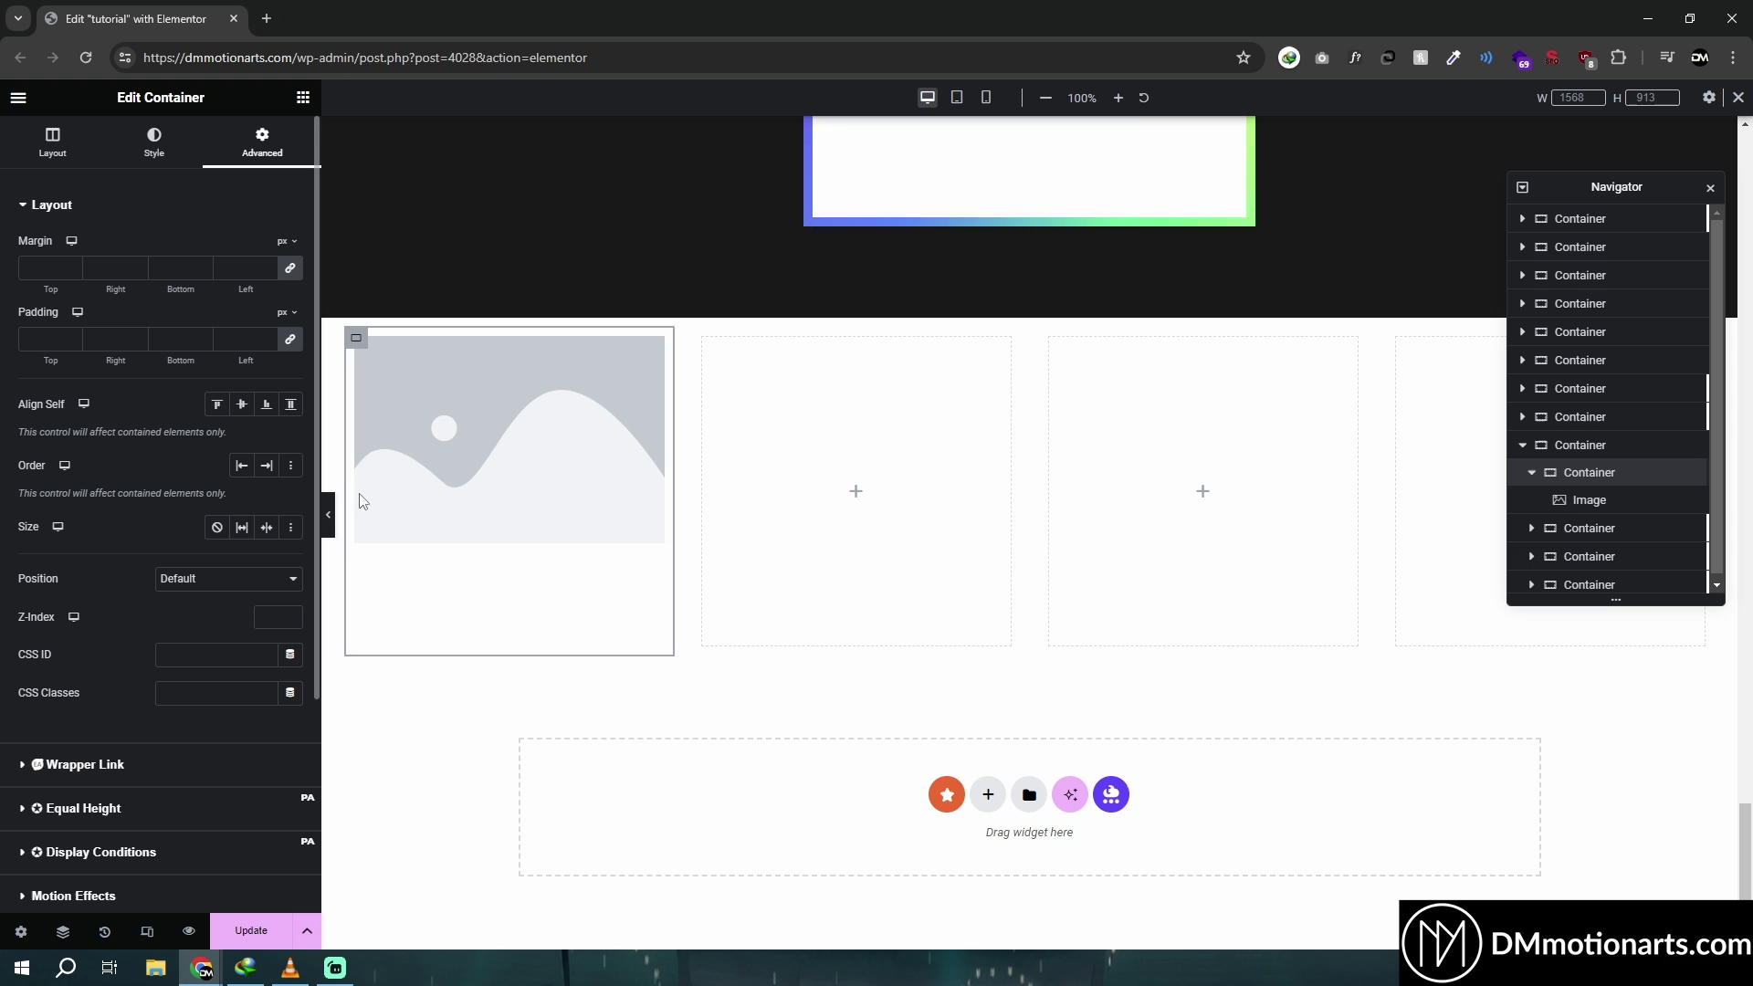
right_click(486, 418)
click(539, 435)
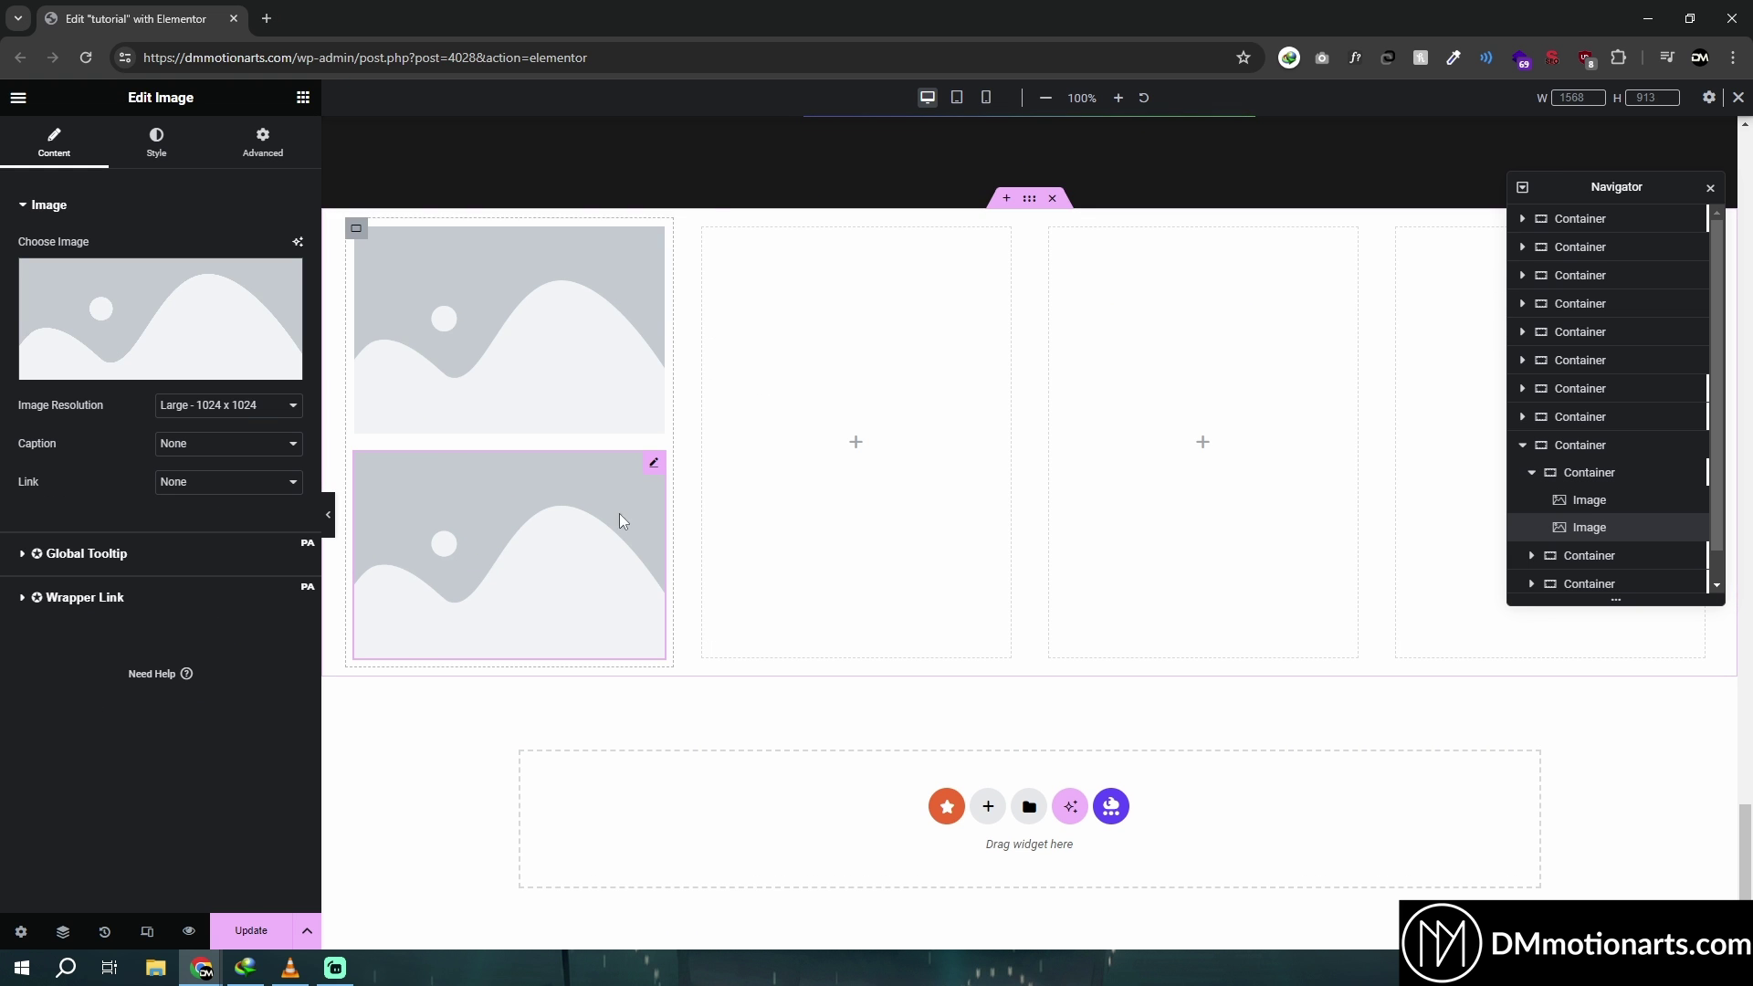
In Mobile view, set the inner container's Direction to Column so the images stack
click(986, 98)
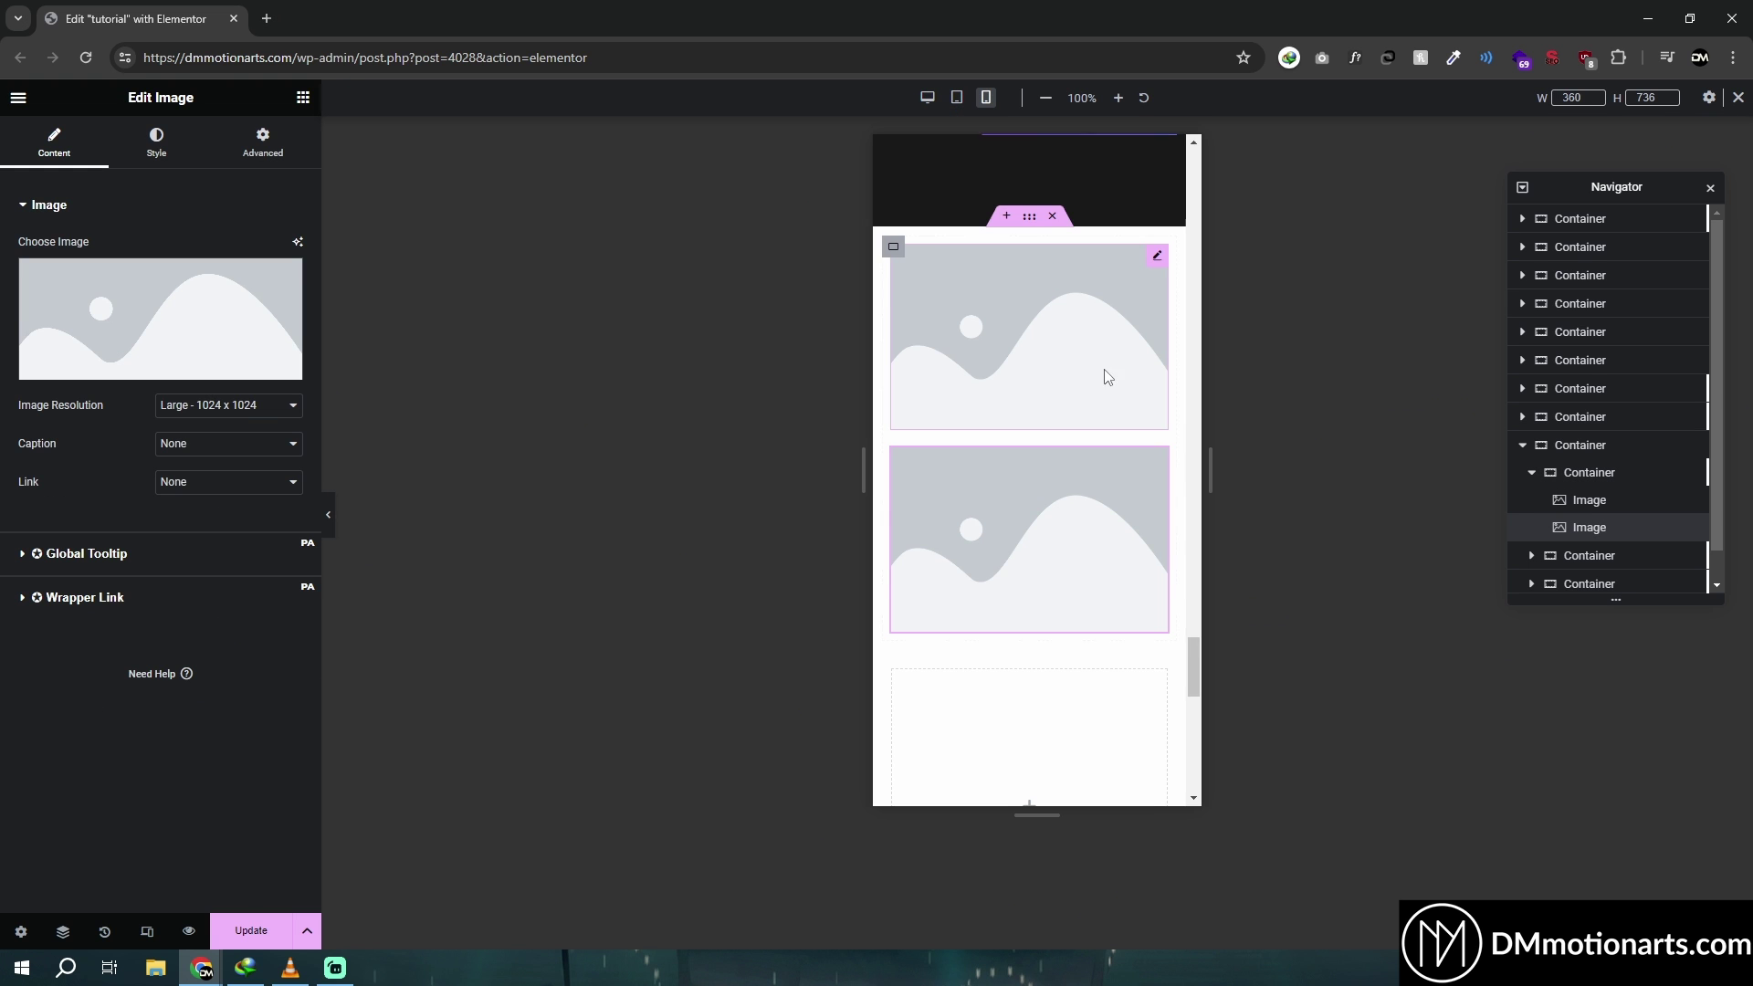
click(893, 246)
click(82, 148)
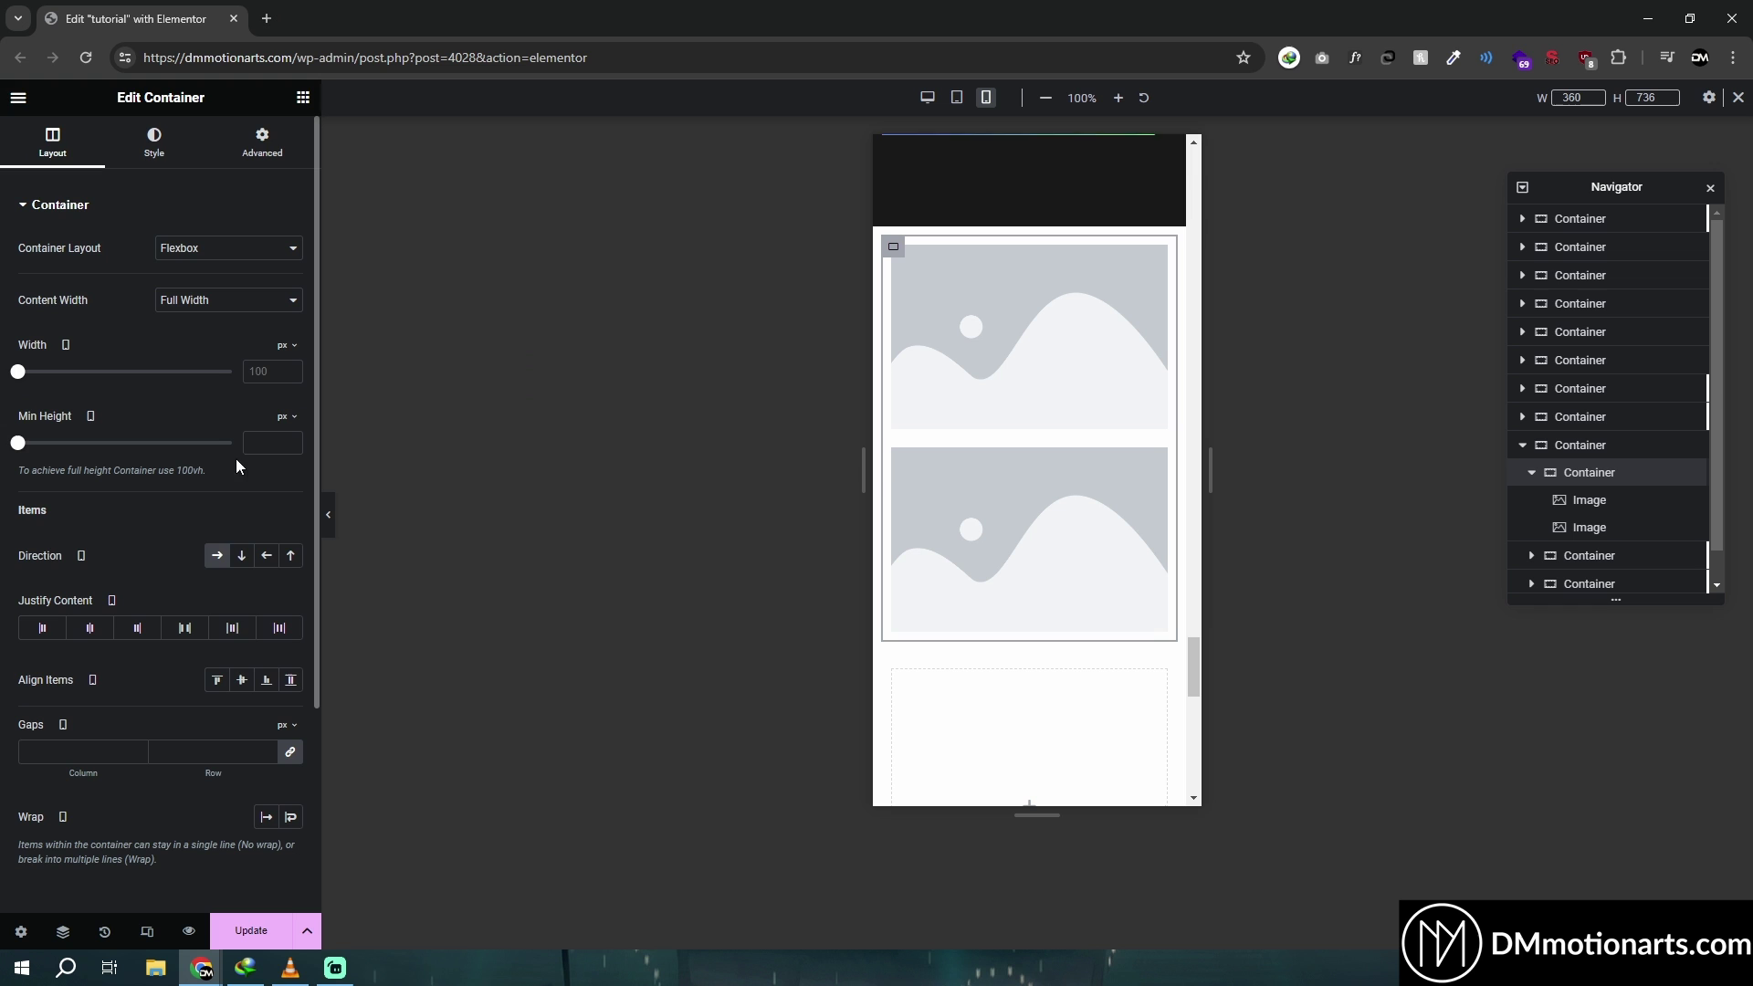
click(245, 560)
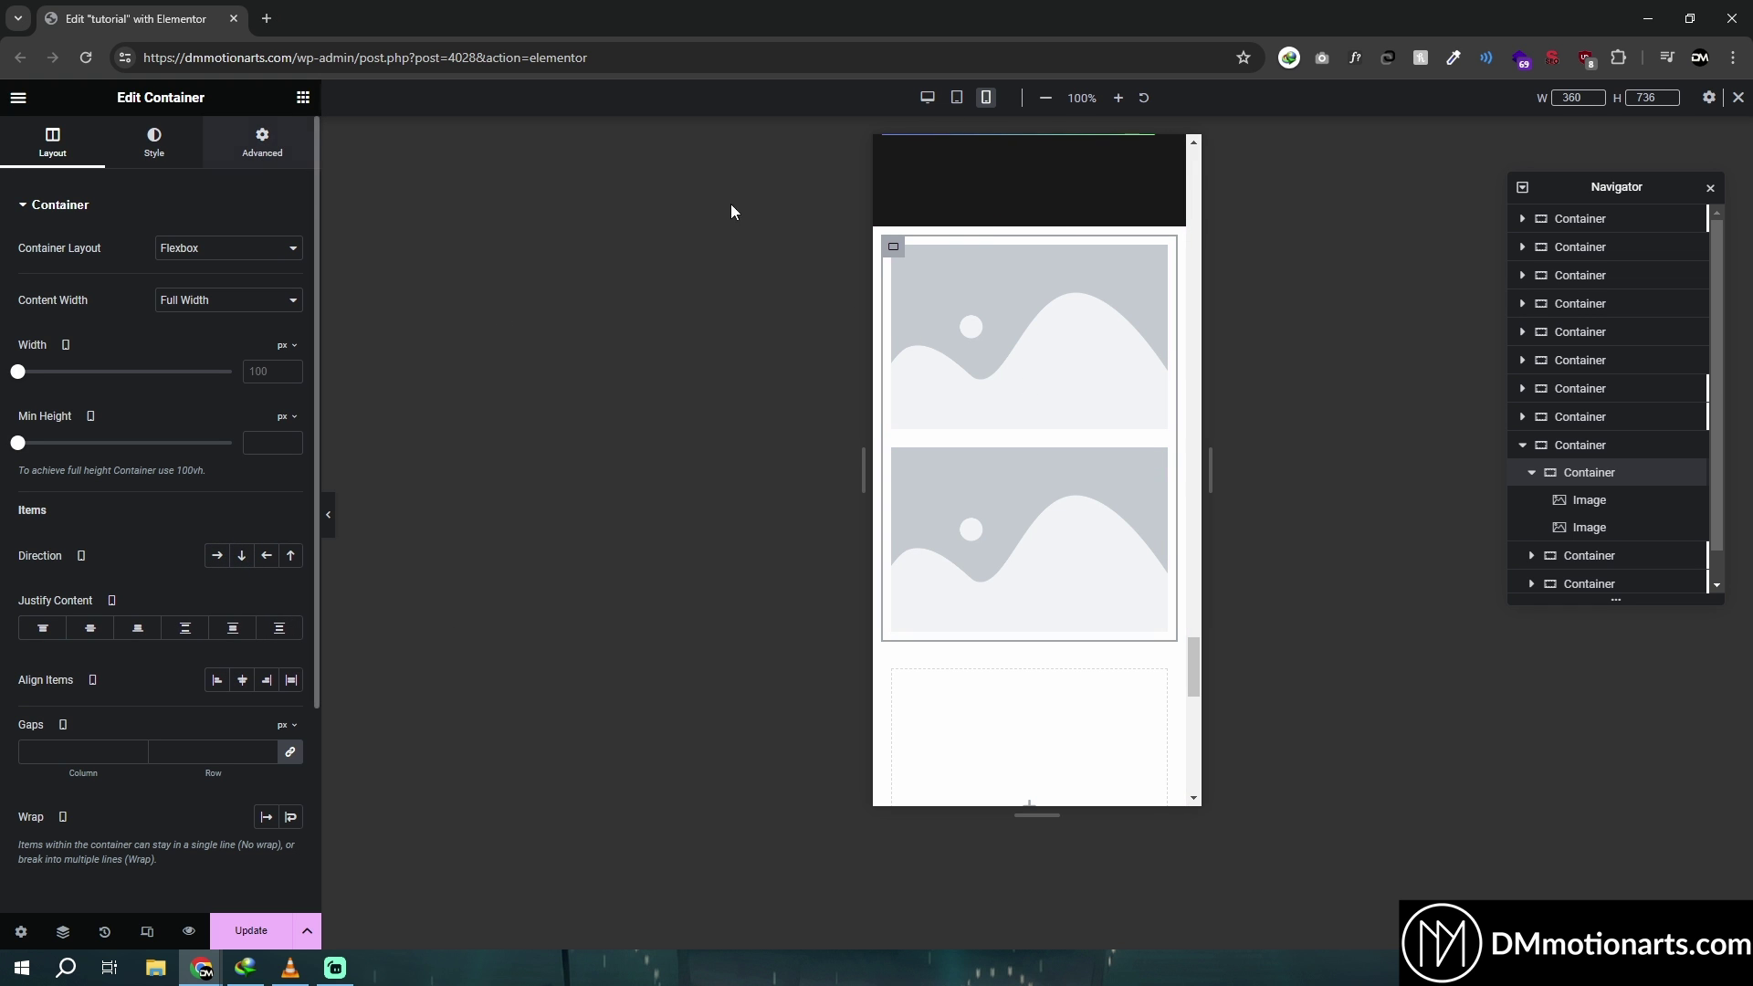
Bring up the container's Advanced > Custom CSS code and review it
click(227, 166)
scroll(37, 804, down, 5)
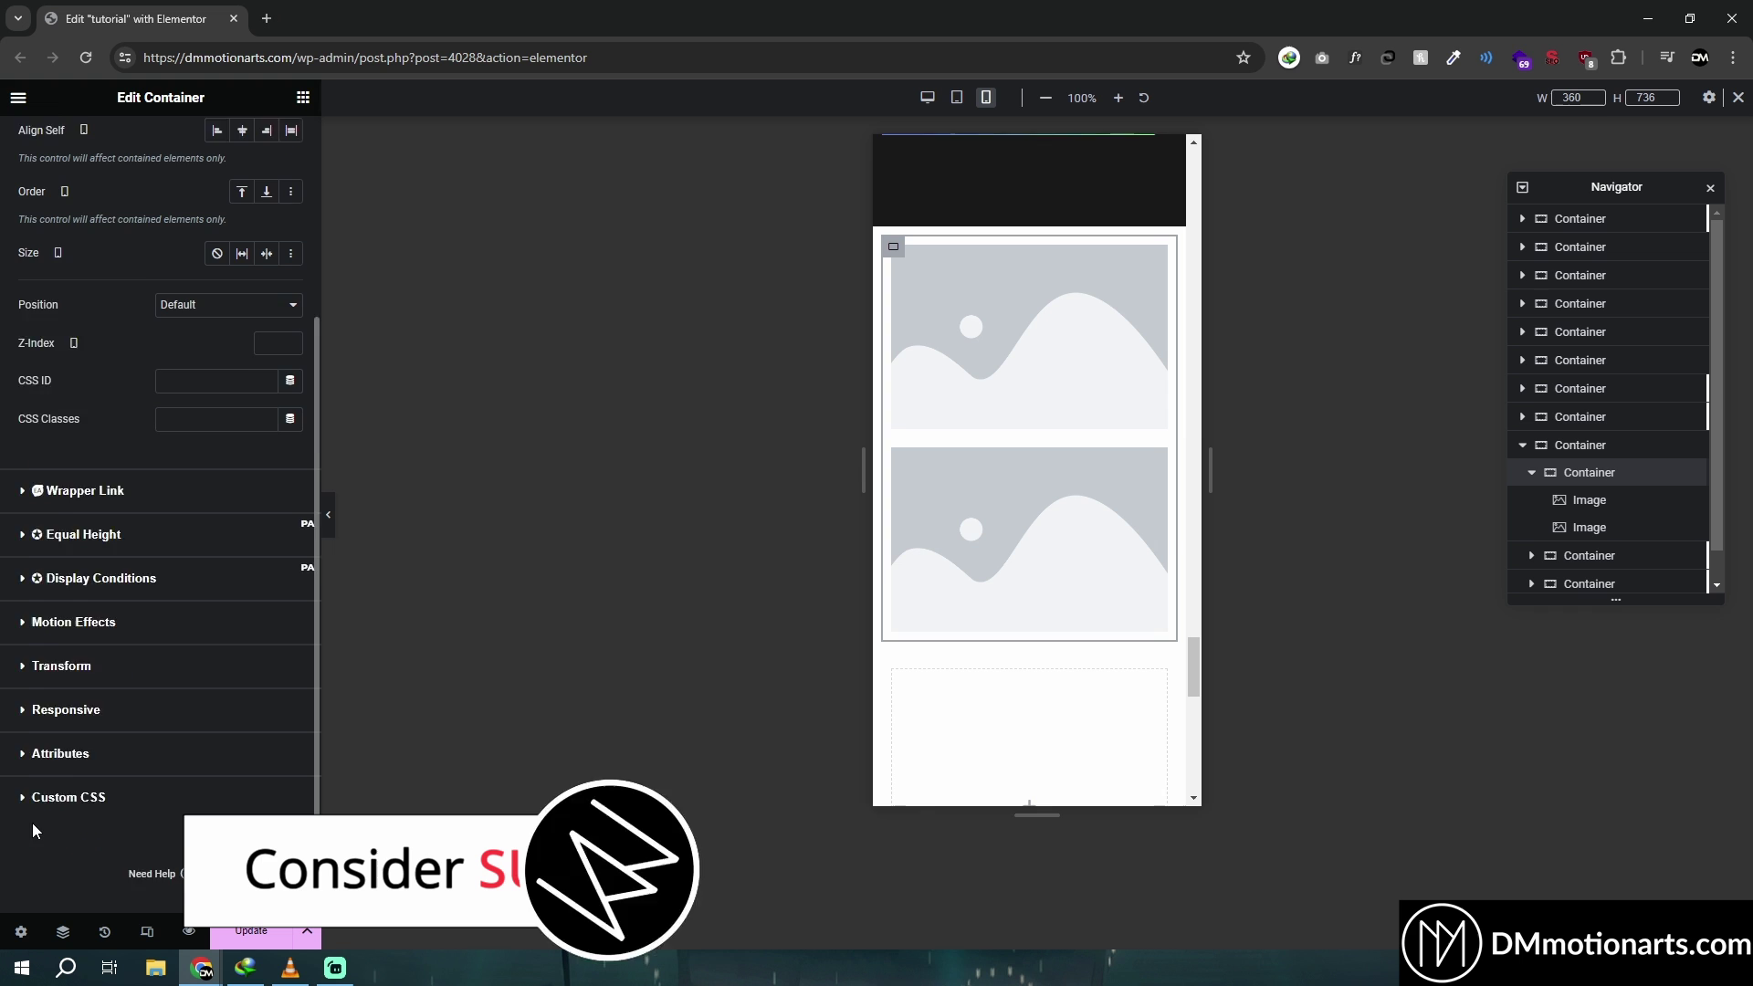
click(44, 798)
drag(110, 727, 64, 614)
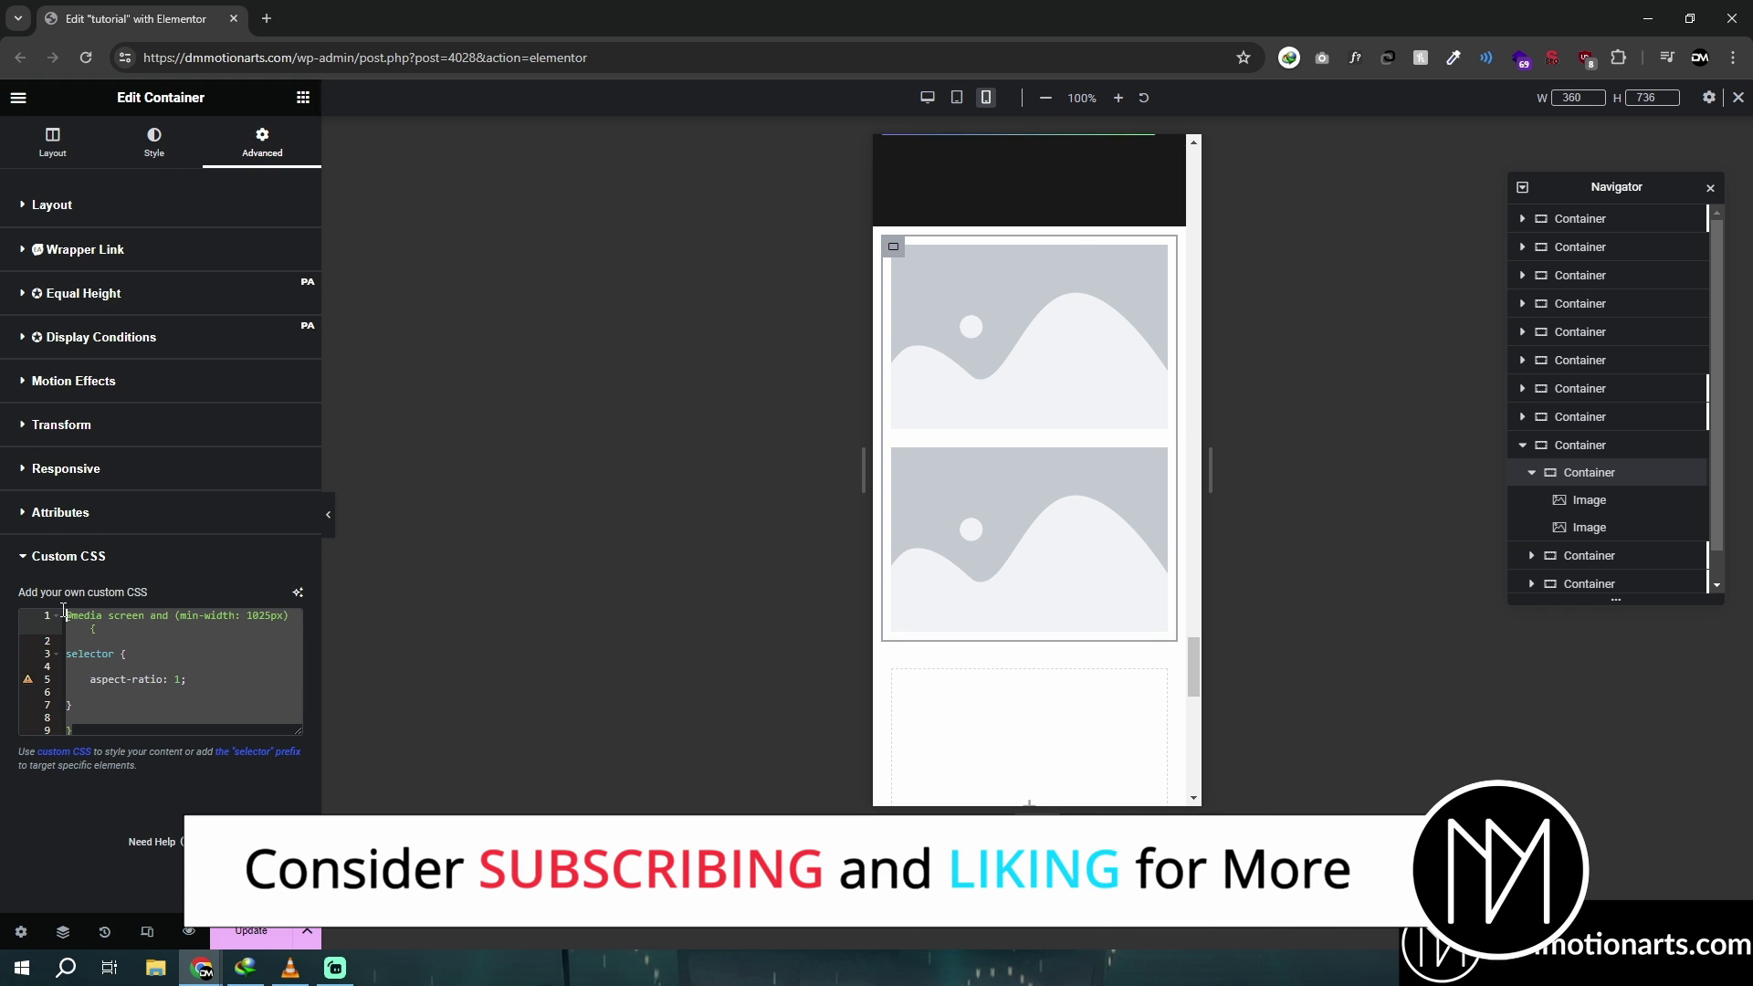
click(195, 655)
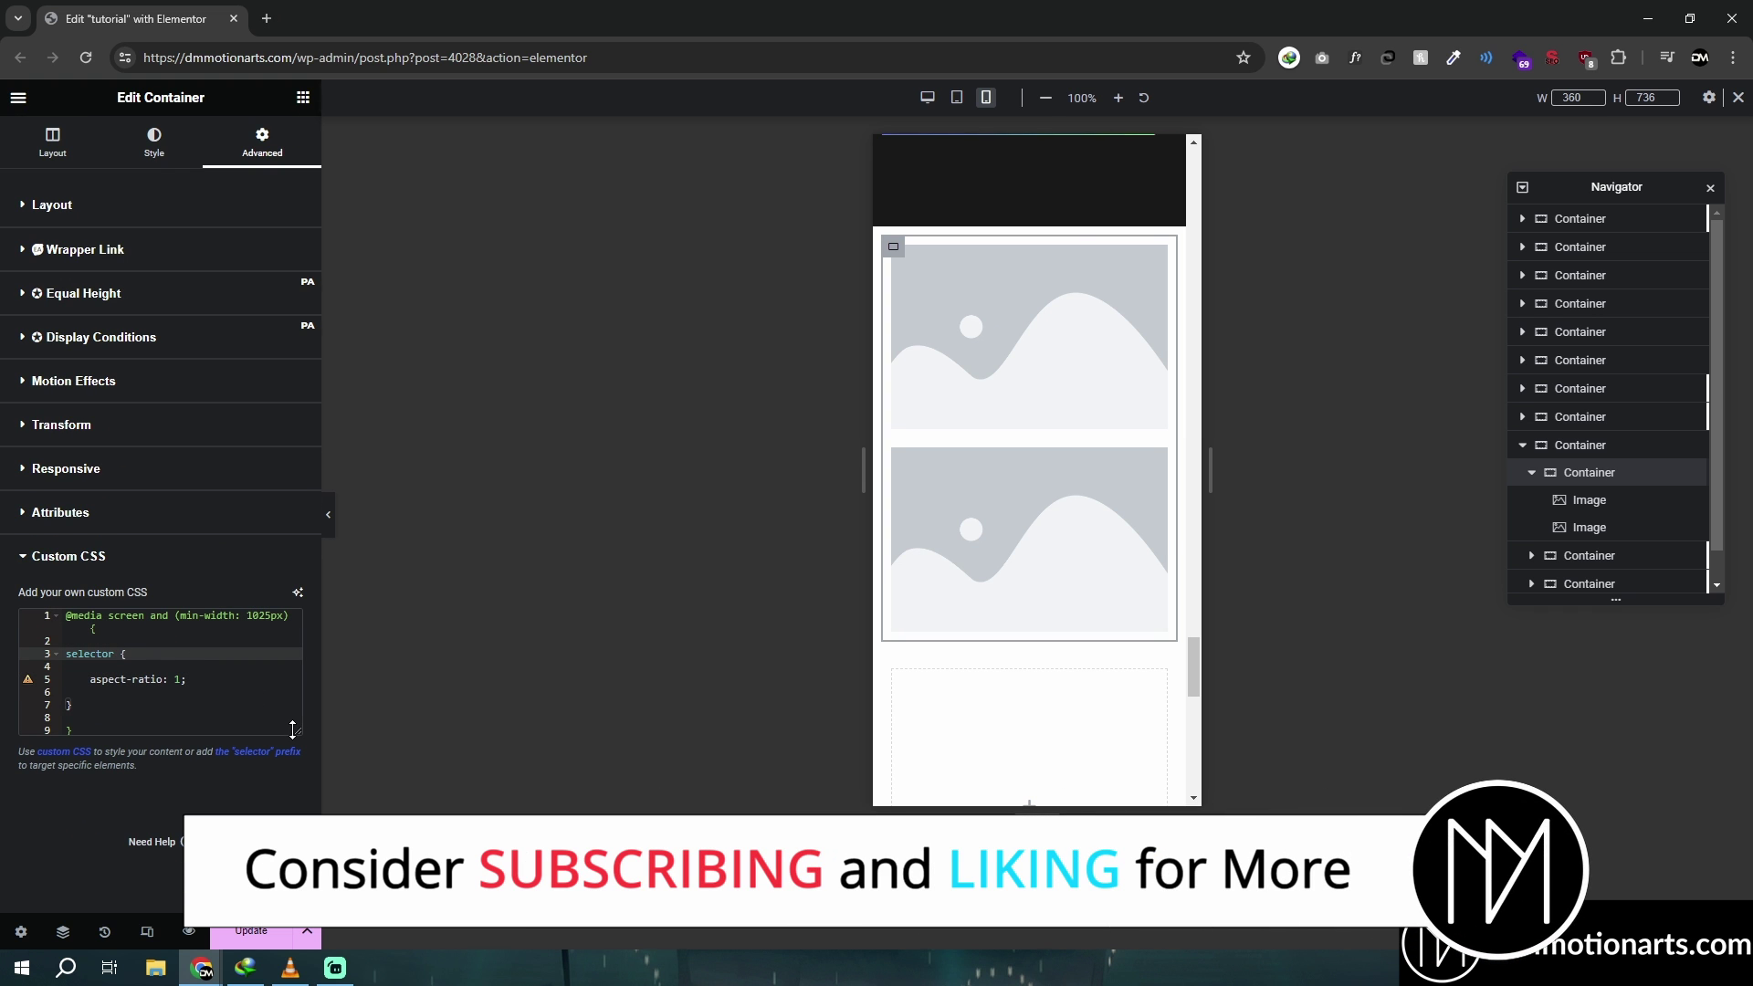